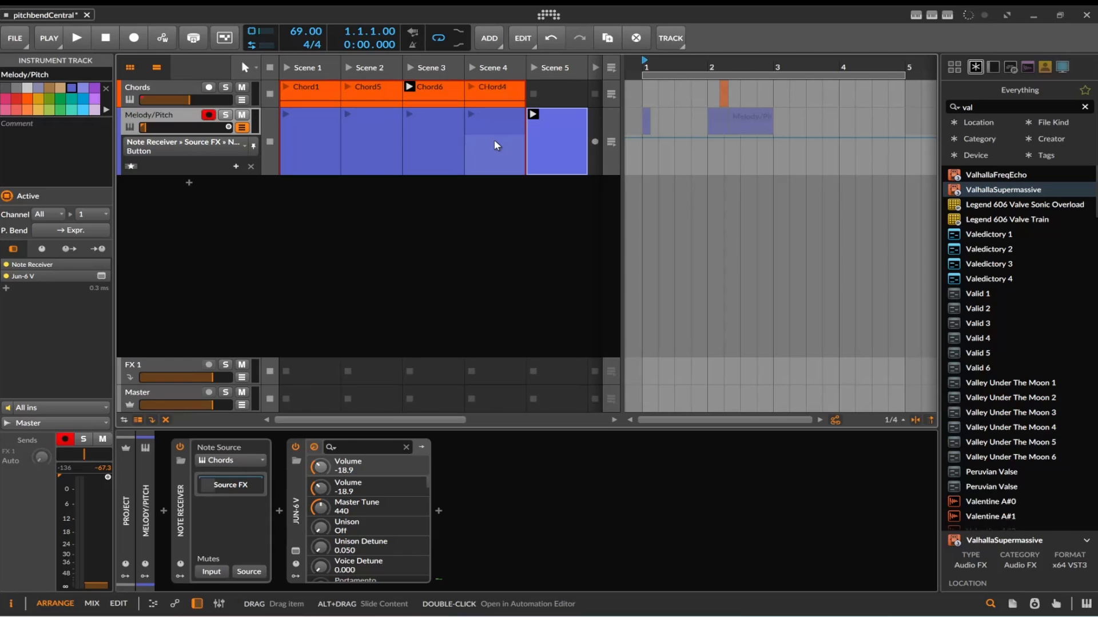
# Step: Add an audio track below the Melody/Pitch track
pyautogui.rightClick(221, 228)
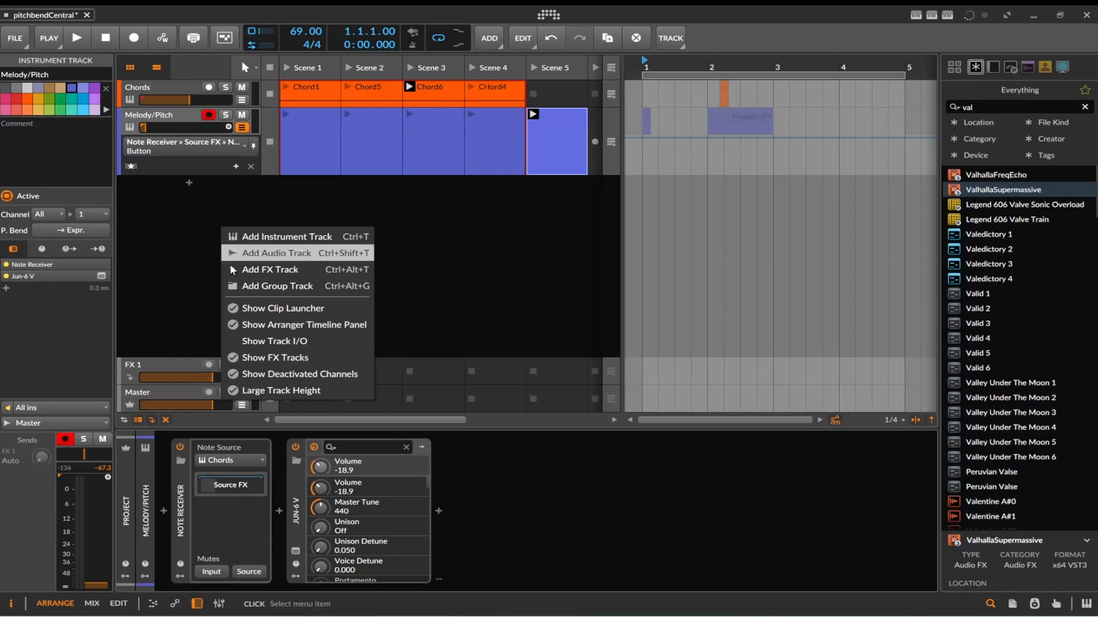
pyautogui.click(285, 255)
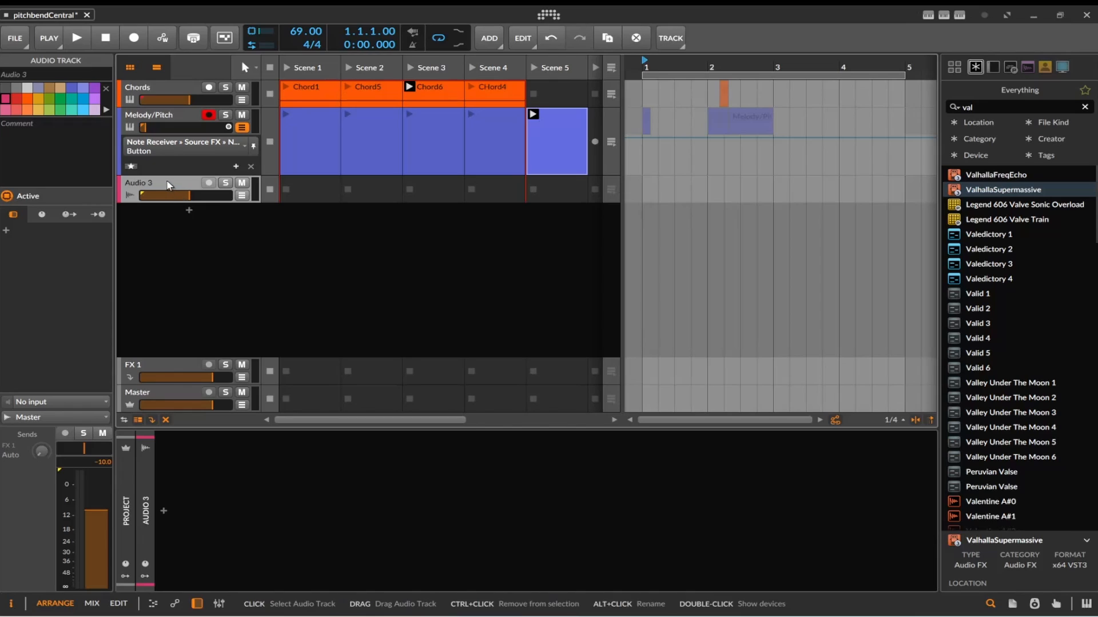
# Step: Insert ValhallaSupermassive on the new audio track, set its mix to 18.8 %, and close the plug-in window
pyautogui.click(1028, 192)
pyautogui.moveTo(1027, 194); pyautogui.dragTo(531, 509)
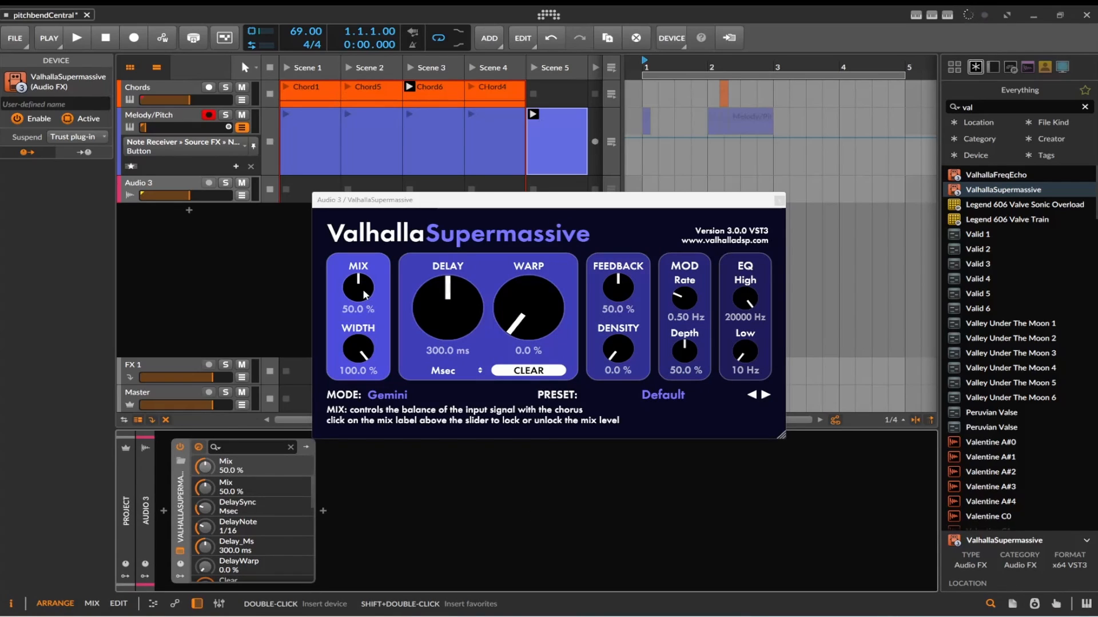
pyautogui.moveTo(358, 291); pyautogui.dragTo(340, 332)
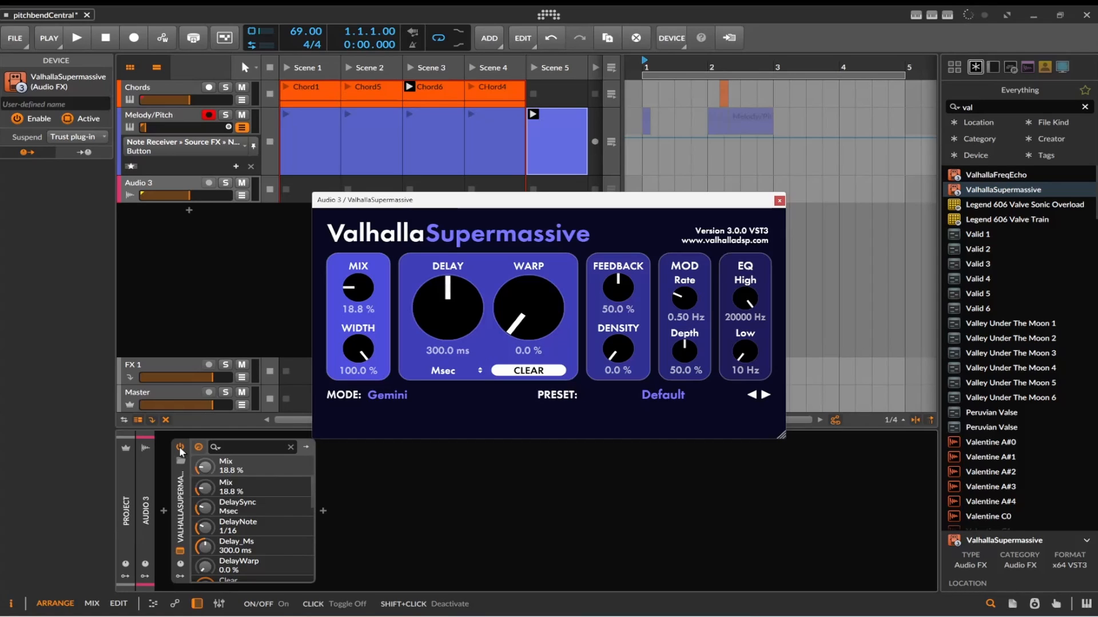
pyautogui.click(779, 200)
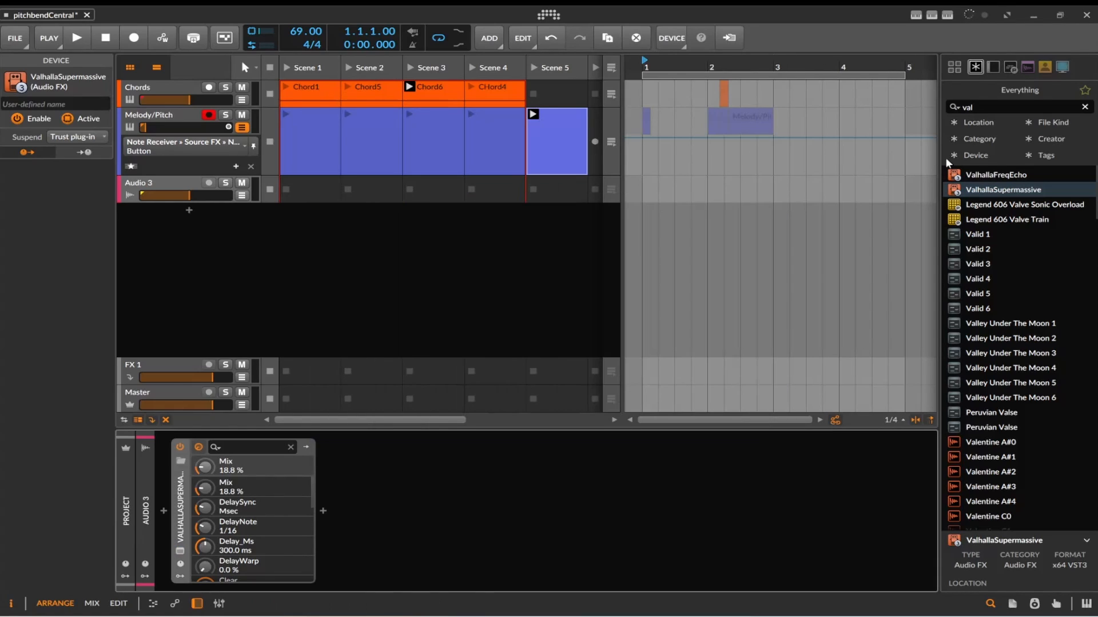
# Step: Search the device library for "inf" and add Infiltrator after ValhallaSupermassive
pyautogui.press('BackSpace')
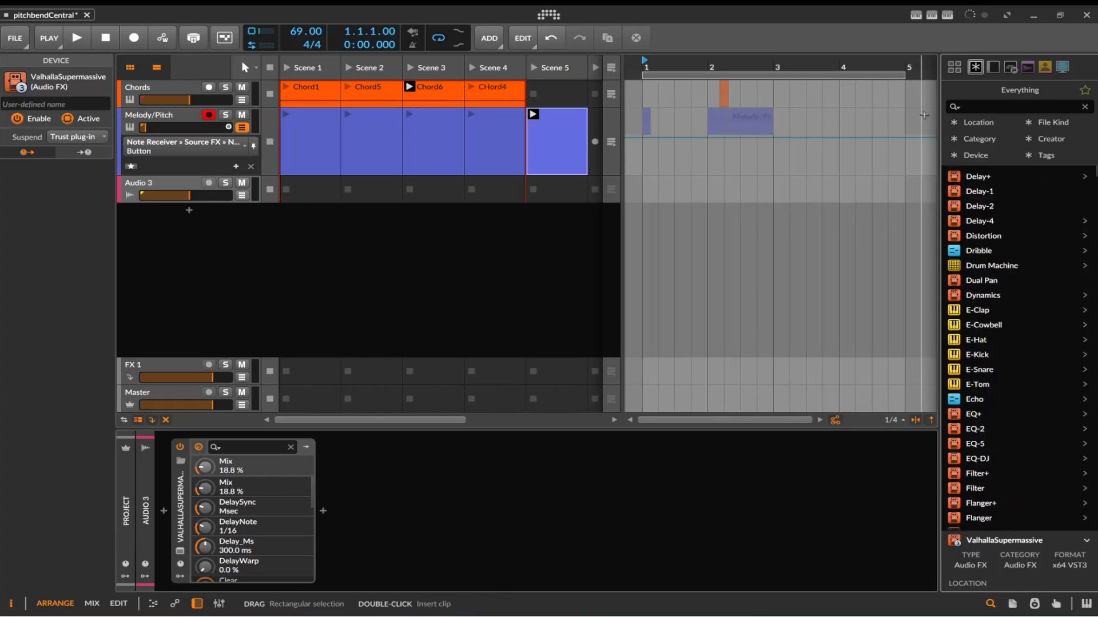
pyautogui.write('in')
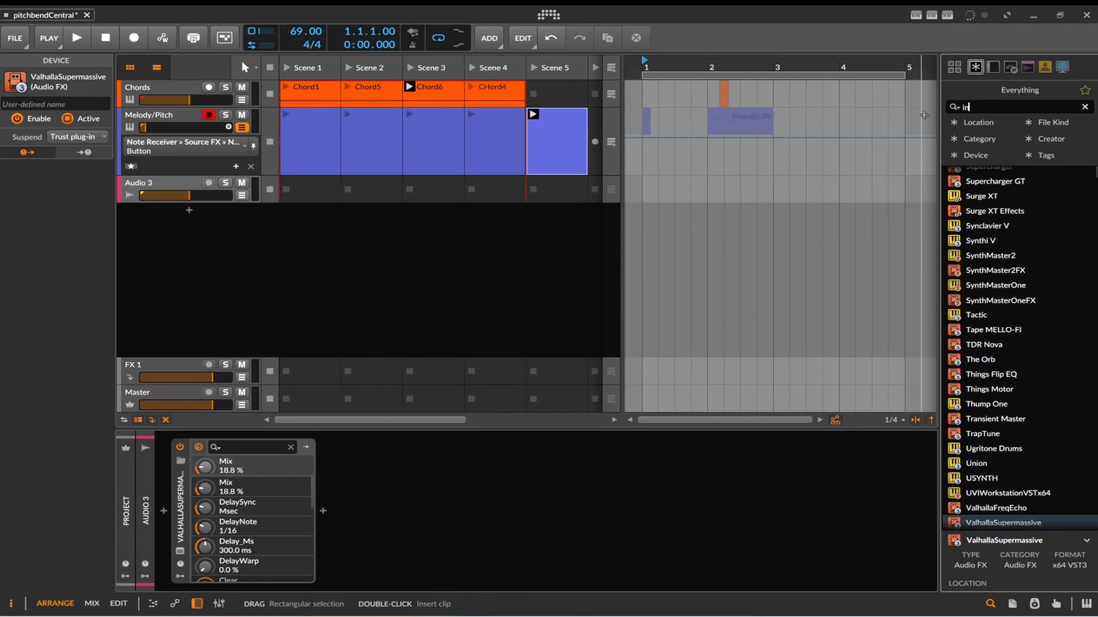
pyautogui.write('f')
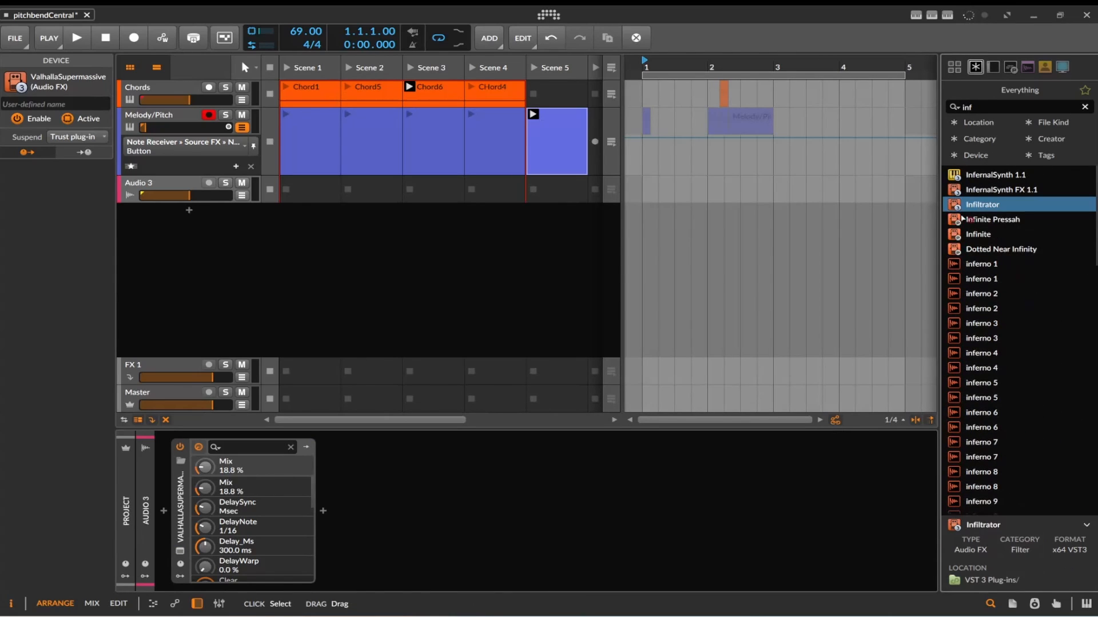
pyautogui.press('Return')
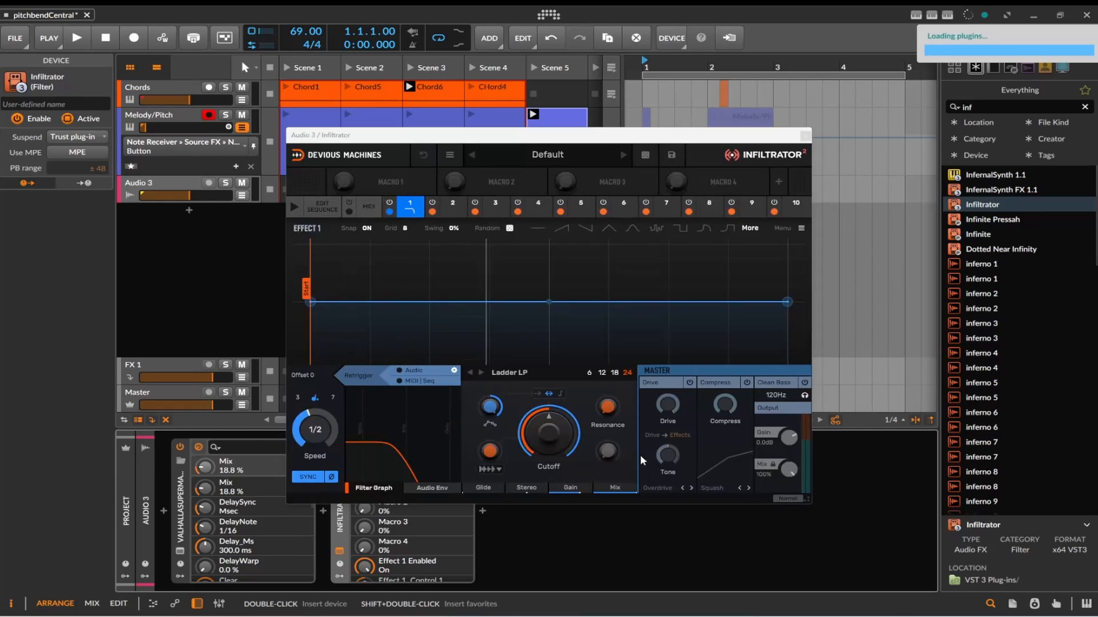
# Step: Step forward through Infiltrator's presets to Deep Dreamy
pyautogui.click(629, 155)
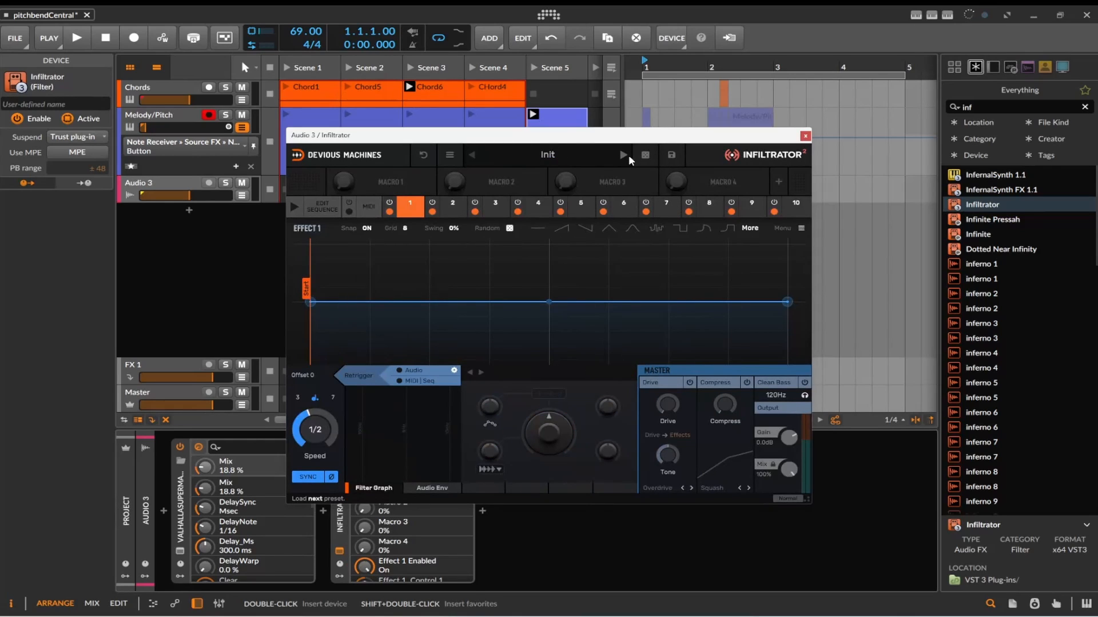
pyautogui.click(623, 155)
pyautogui.click(623, 155)
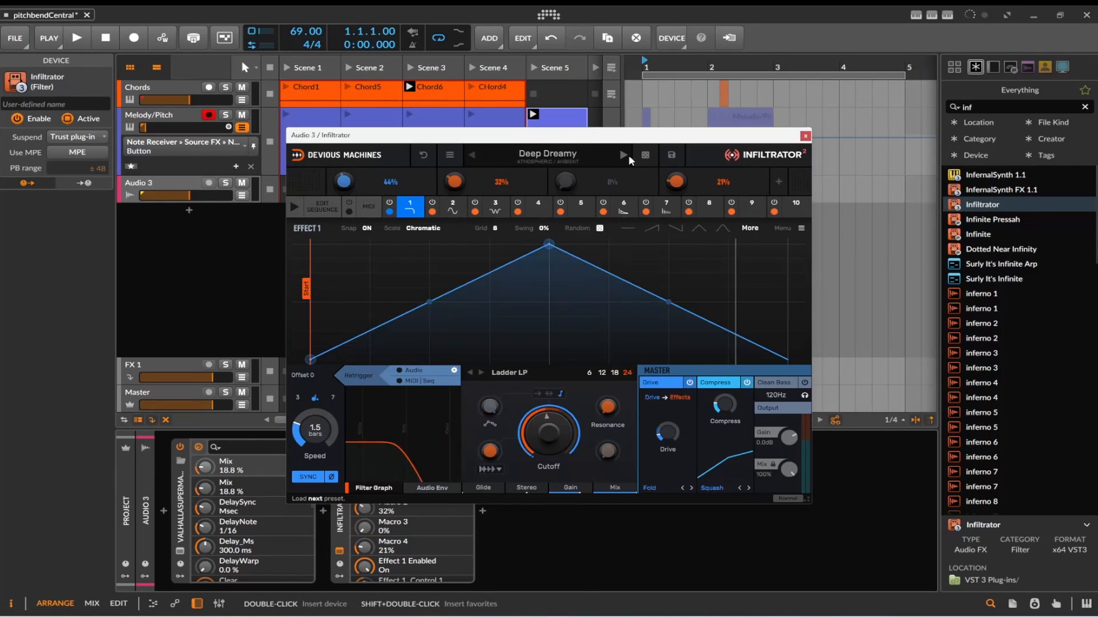
# Step: Load the Floods preset from Infiltrator's factory Guitar category and close the plug-in window
pyautogui.click(483, 157)
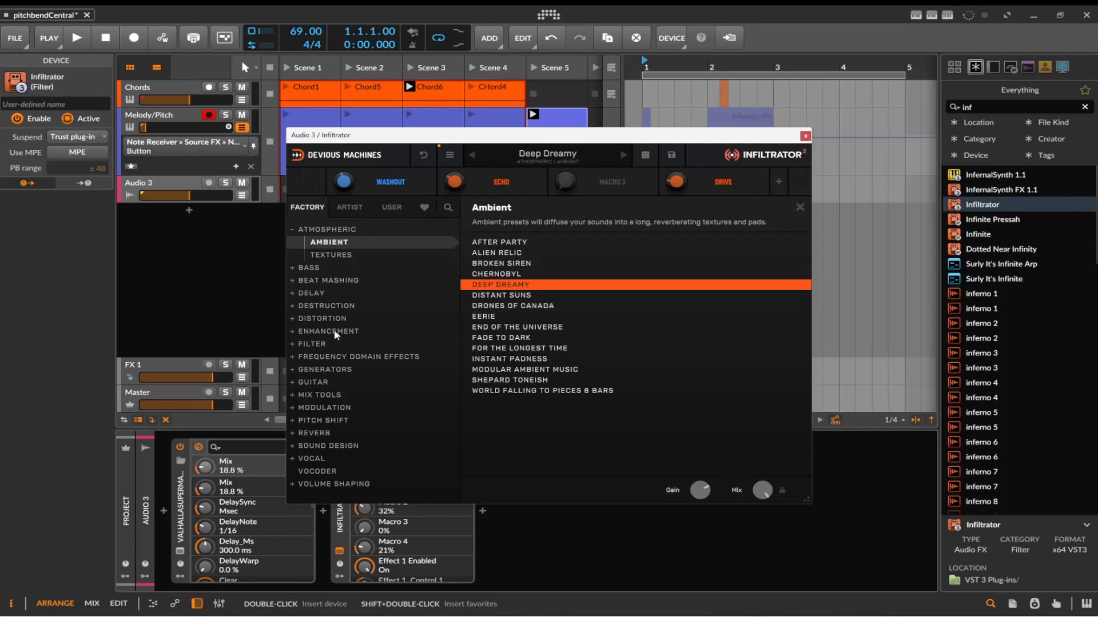
pyautogui.click(324, 382)
pyautogui.click(488, 314)
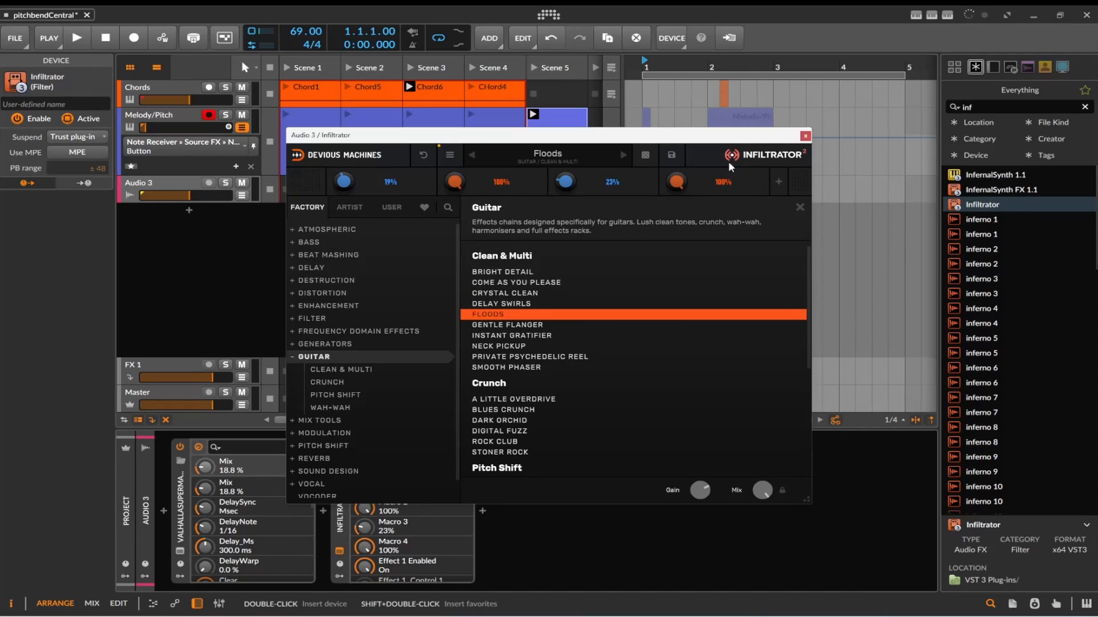
pyautogui.click(805, 136)
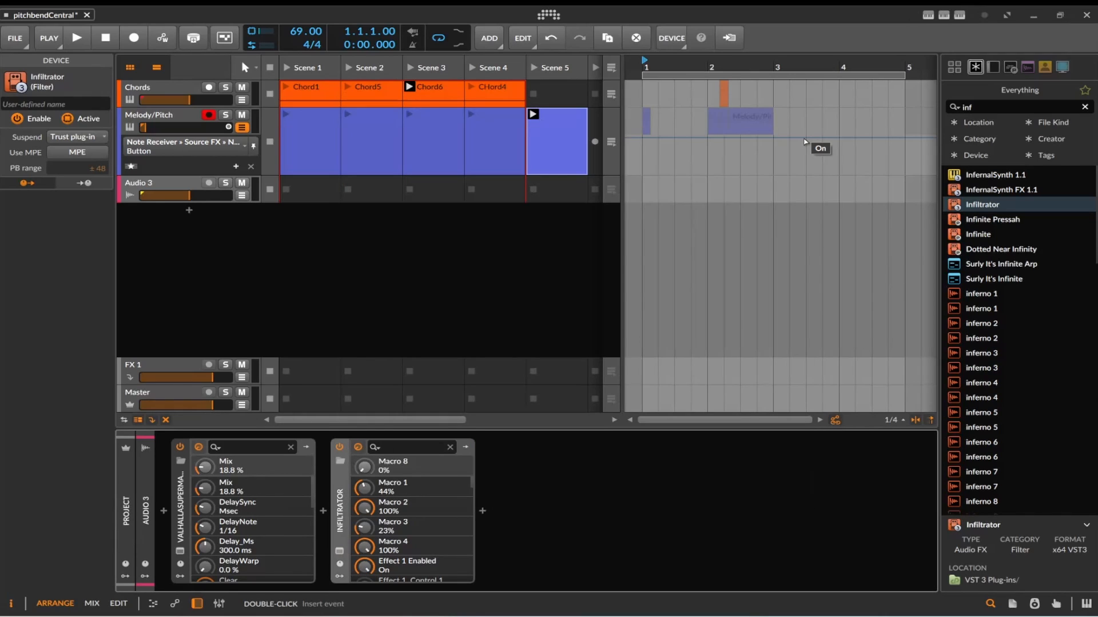
# Step: Clear the search text in the device browser
pyautogui.click(976, 105)
pyautogui.press('BackSpace')
pyautogui.press('BackSpace')
pyautogui.press('BackSpace')
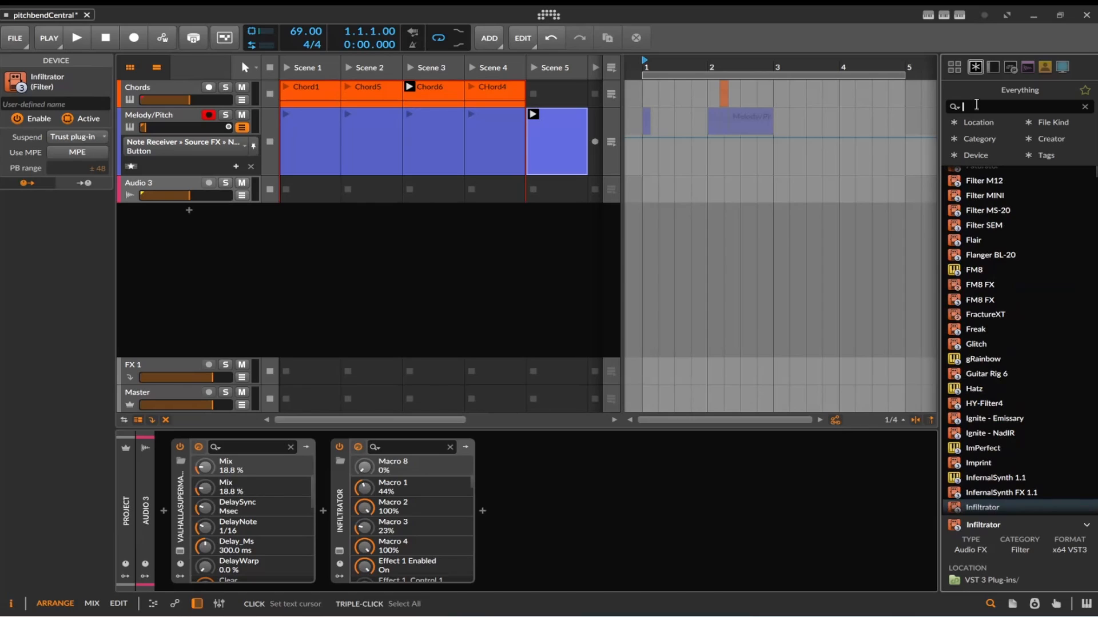
pyautogui.write('Note')
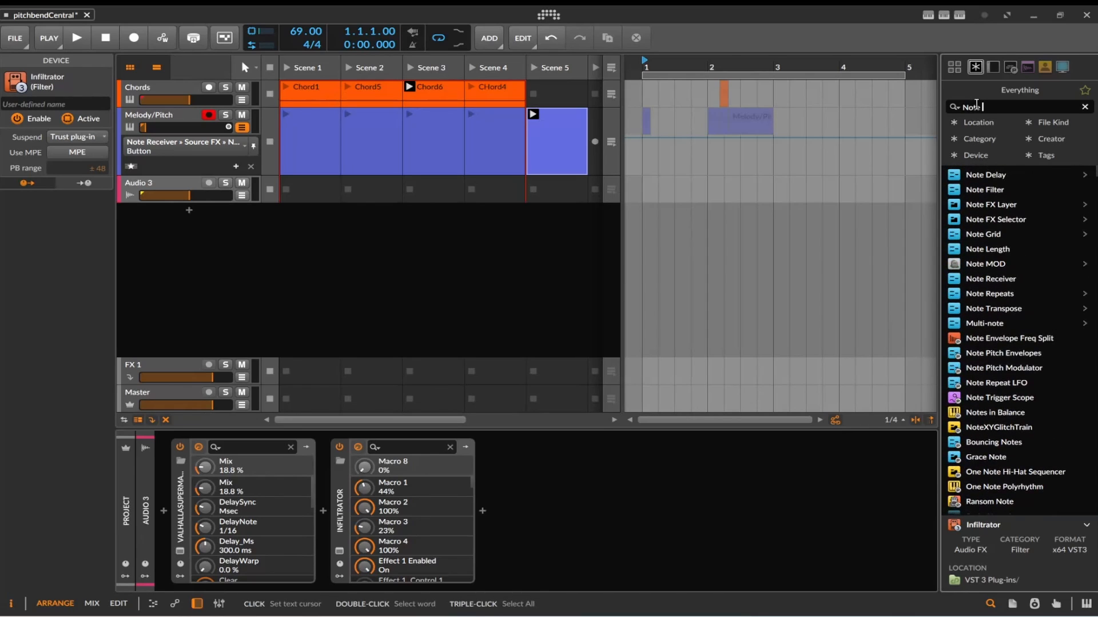
pyautogui.press('BackSpace')
pyautogui.press('BackSpace')
pyautogui.press('BackSpace')
pyautogui.press('BackSpace')
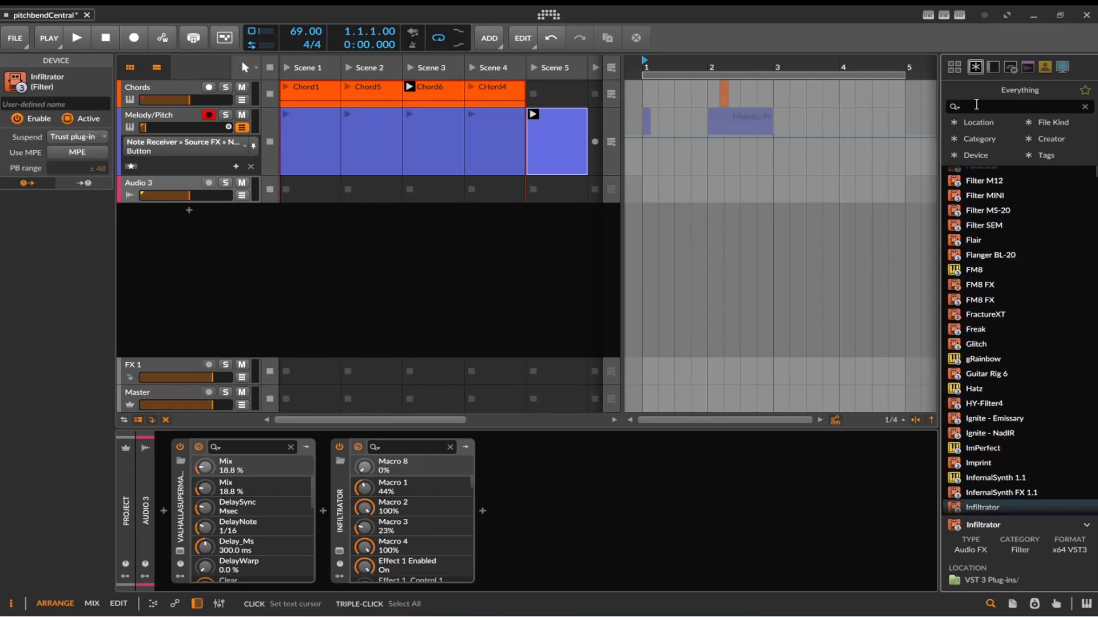
# Step: Search for "FX grid", add FX Grid after Infiltrator, and open its patch editor
pyautogui.write('FX grid')
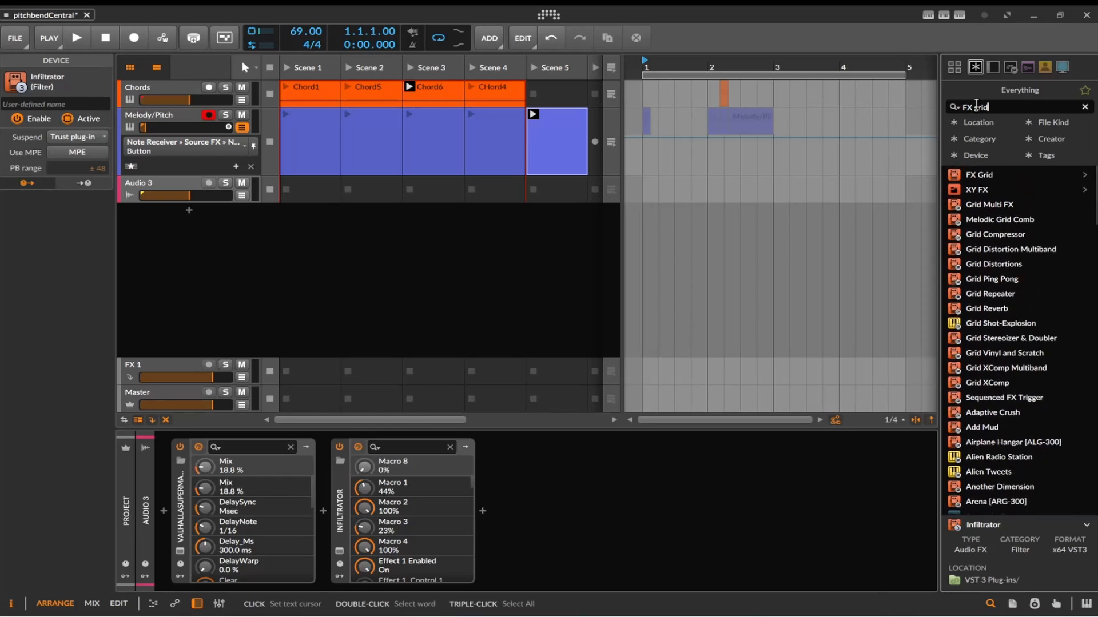
pyautogui.moveTo(979, 174); pyautogui.dragTo(548, 503)
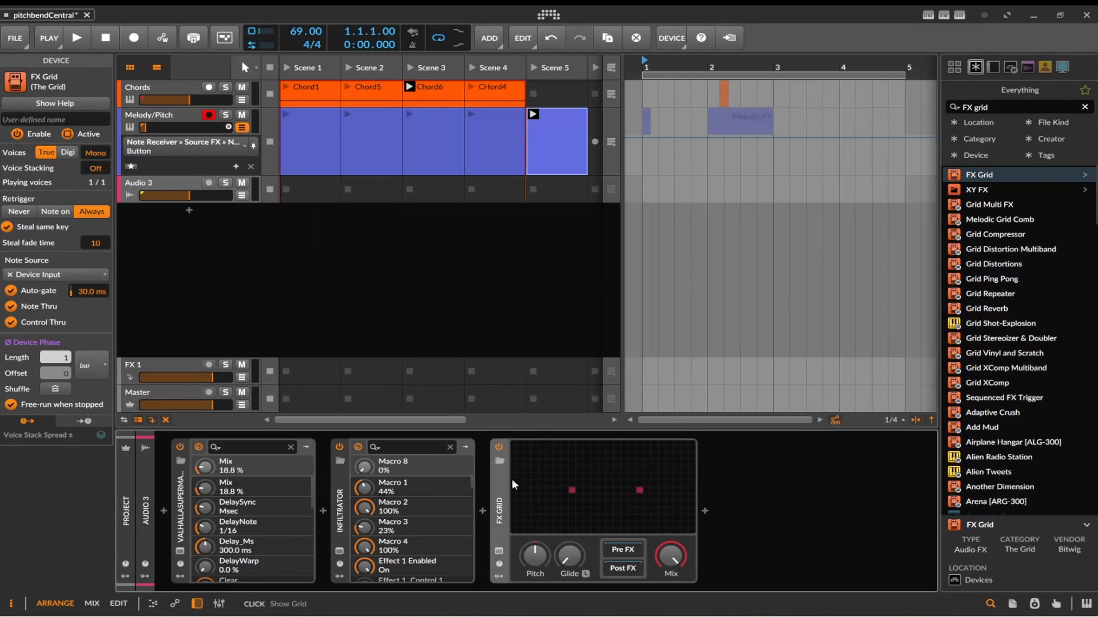
pyautogui.click(561, 500)
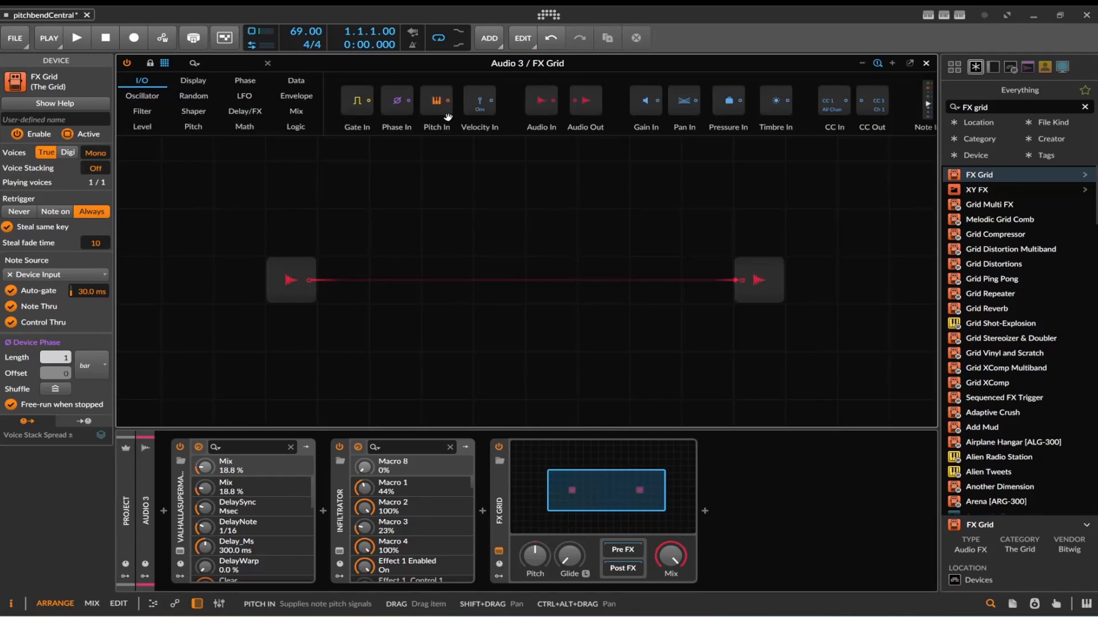
# Step: Place a Steps data module above the audio input and insert a Low-pass MG filter just before the audio output
pyautogui.click(296, 81)
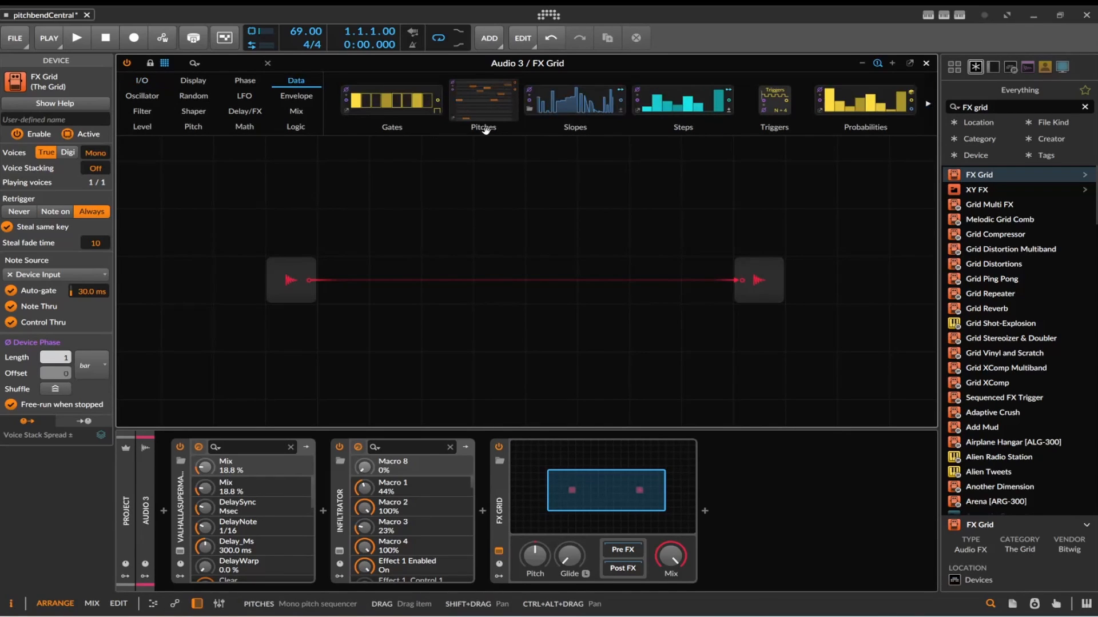
pyautogui.moveTo(661, 109); pyautogui.dragTo(292, 186)
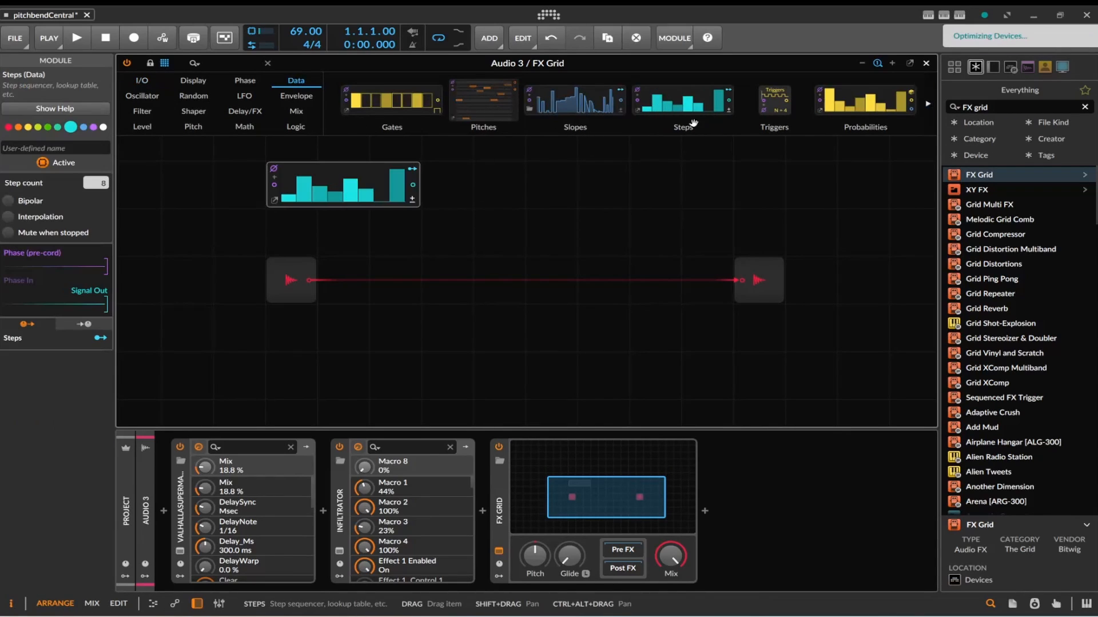
pyautogui.click(142, 112)
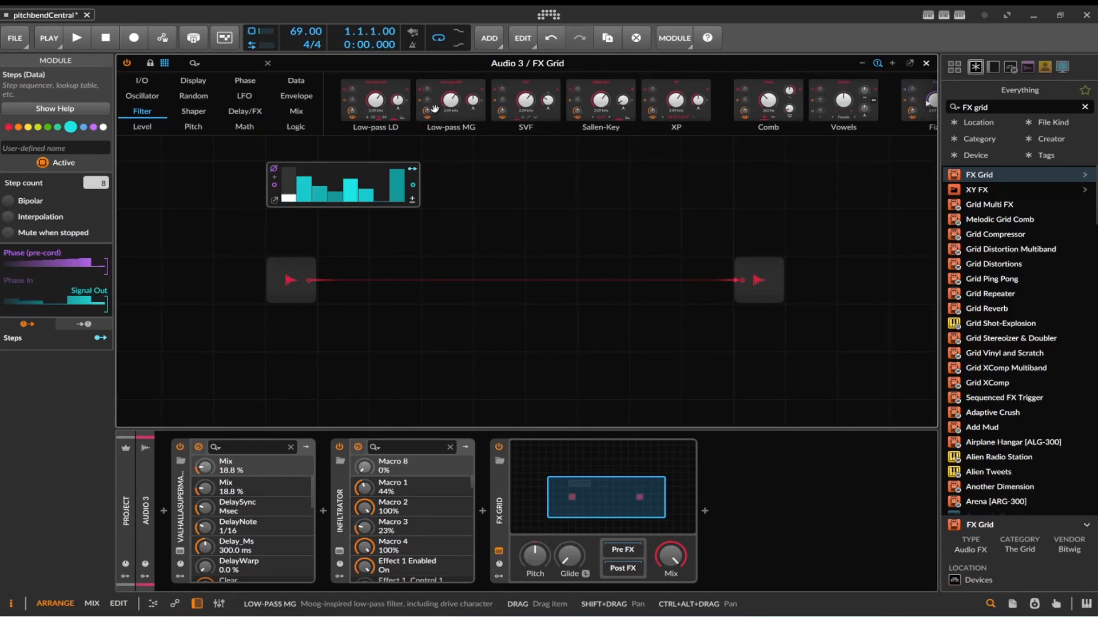
pyautogui.moveTo(451, 102); pyautogui.dragTo(685, 263)
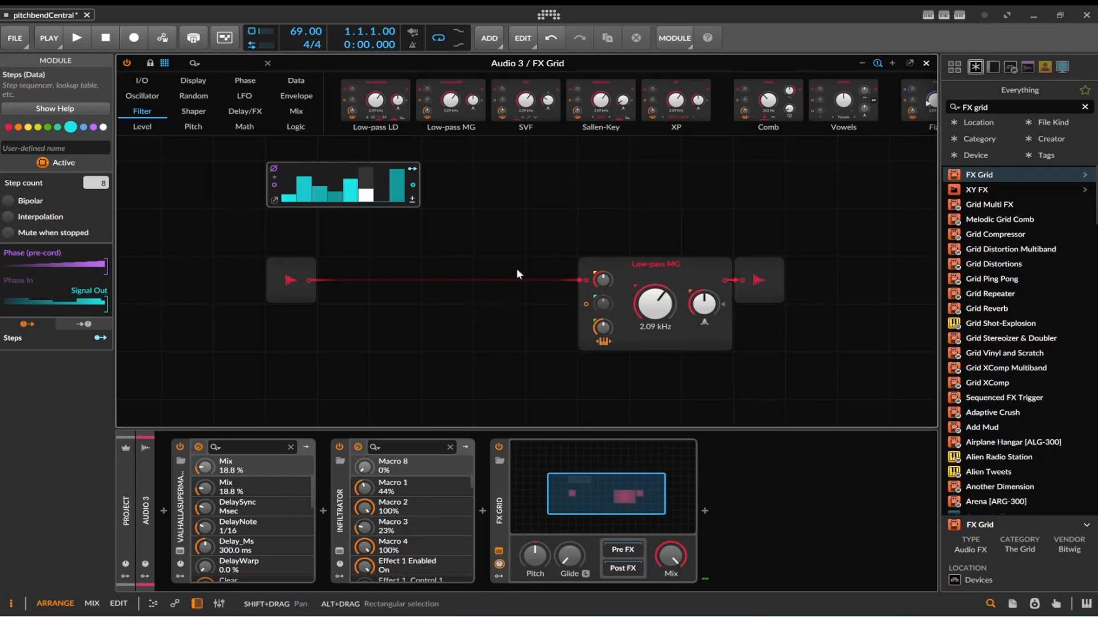
# Step: Modulate the Low-pass MG cutoff from the Steps module by about -53.6 and display the I/O modules
pyautogui.click(412, 169)
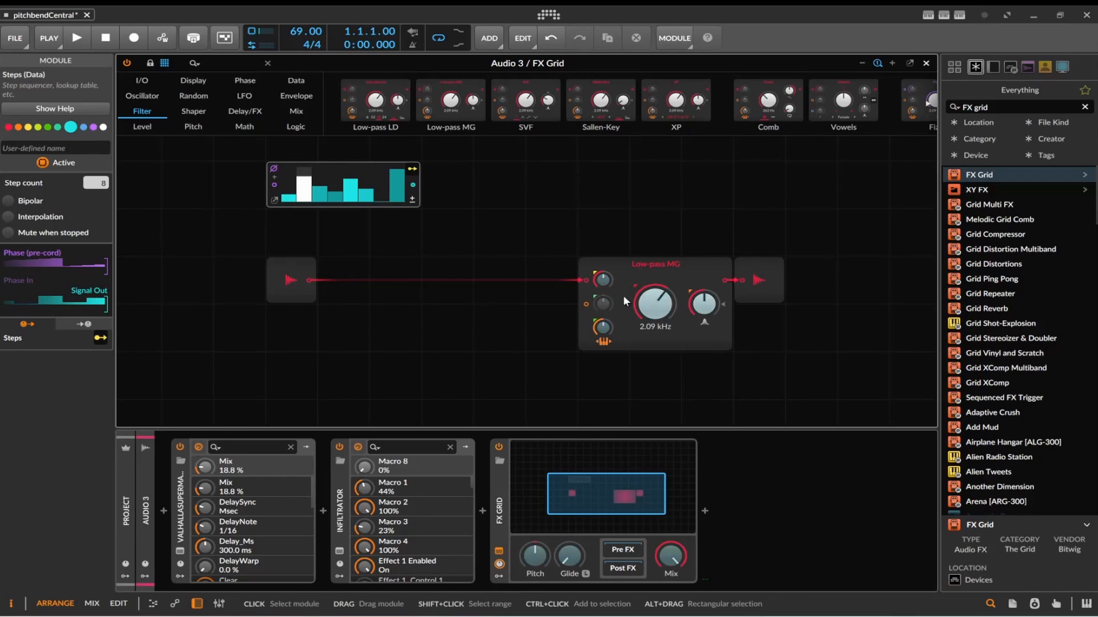
pyautogui.moveTo(654, 303); pyautogui.dragTo(654, 355)
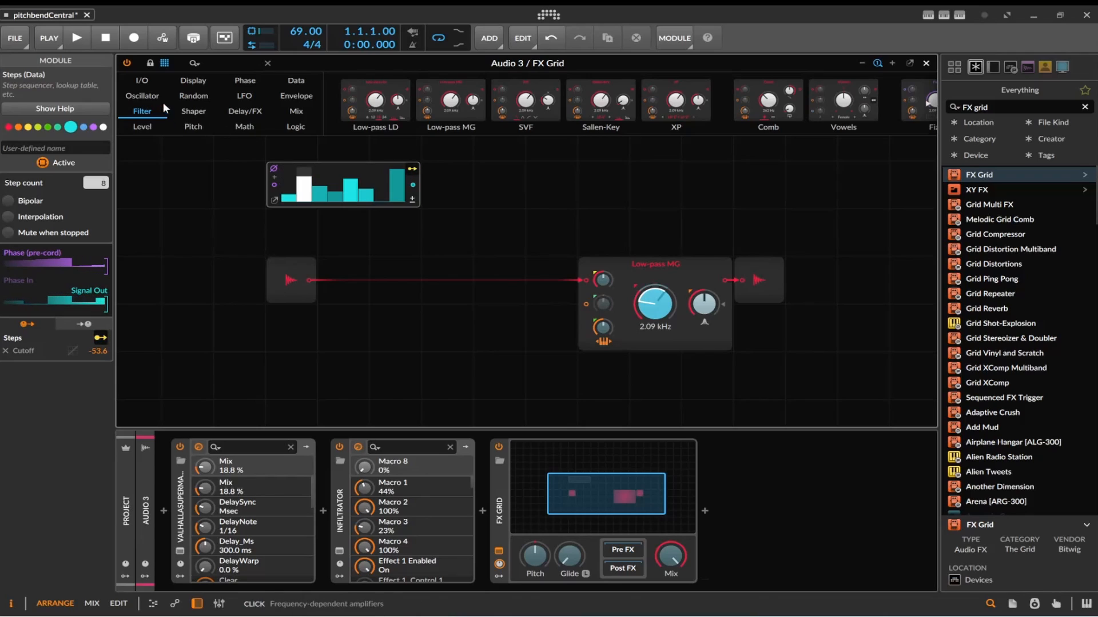
pyautogui.click(136, 81)
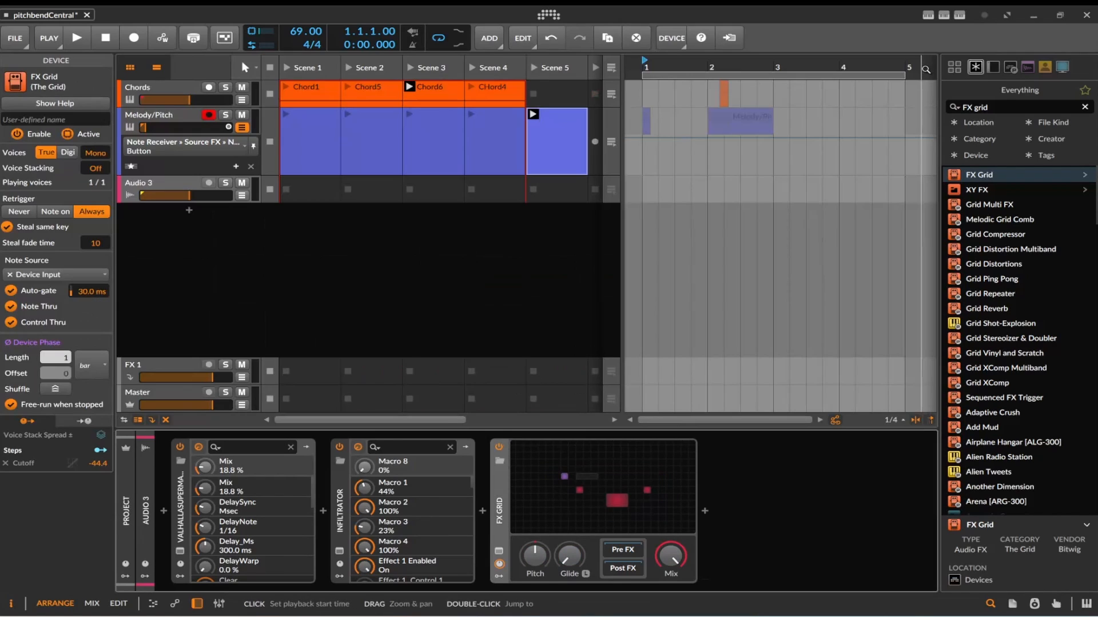
# Step: Toggle FX Grid on and off, leaving it disabled, and switch off Infiltrator and ValhallaSupermassive on the Audio 3 track
pyautogui.click(499, 447)
pyautogui.click(499, 448)
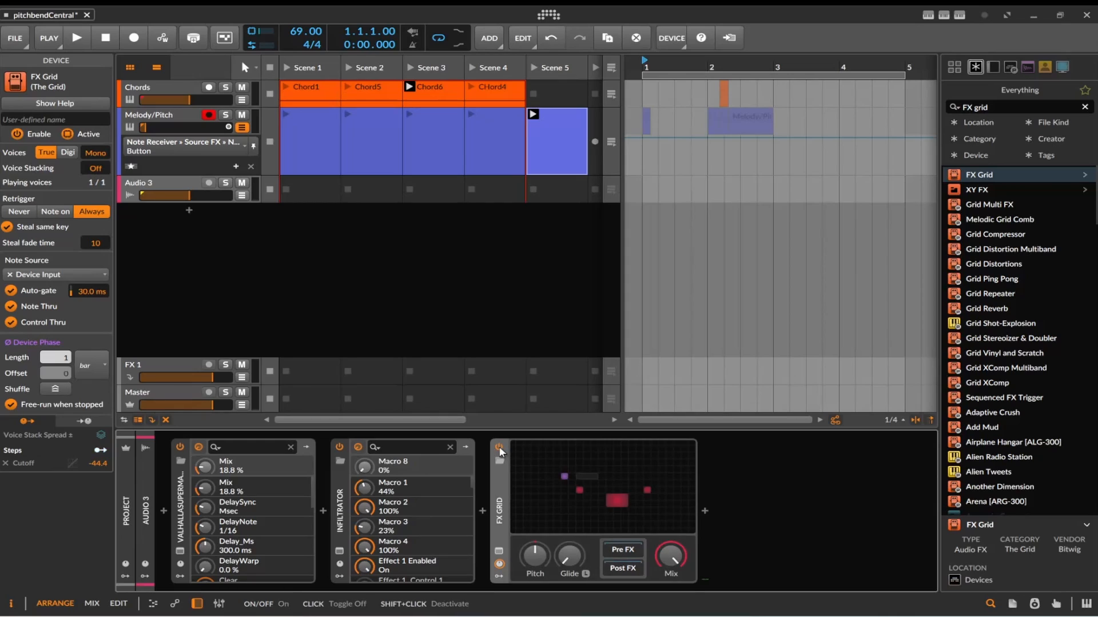
pyautogui.click(499, 448)
pyautogui.click(499, 448)
pyautogui.click(499, 448)
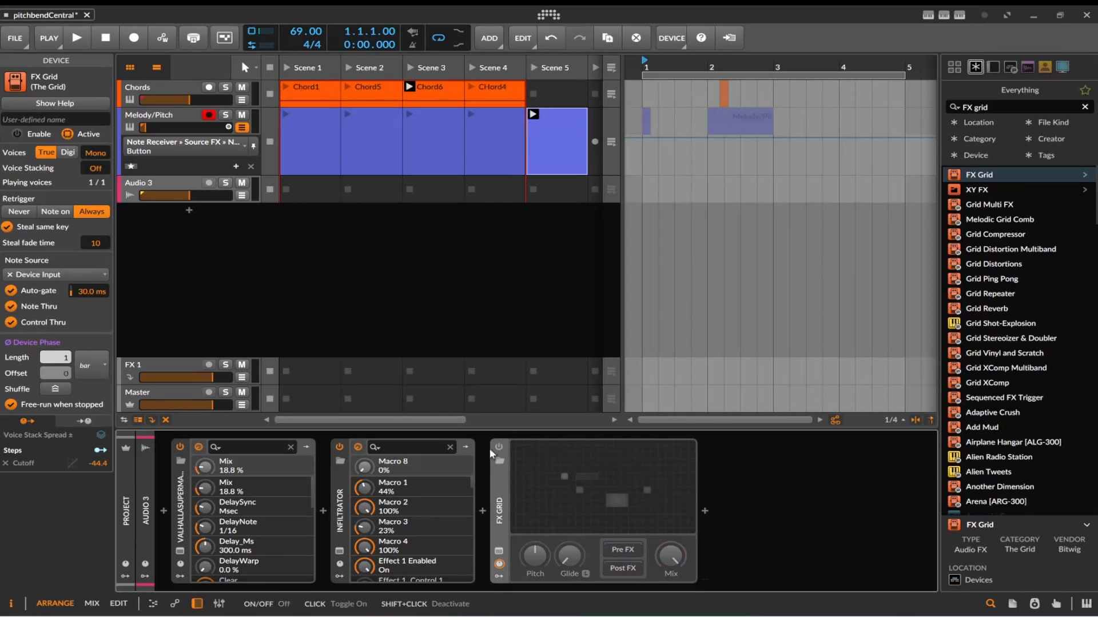
pyautogui.click(339, 447)
pyautogui.click(180, 447)
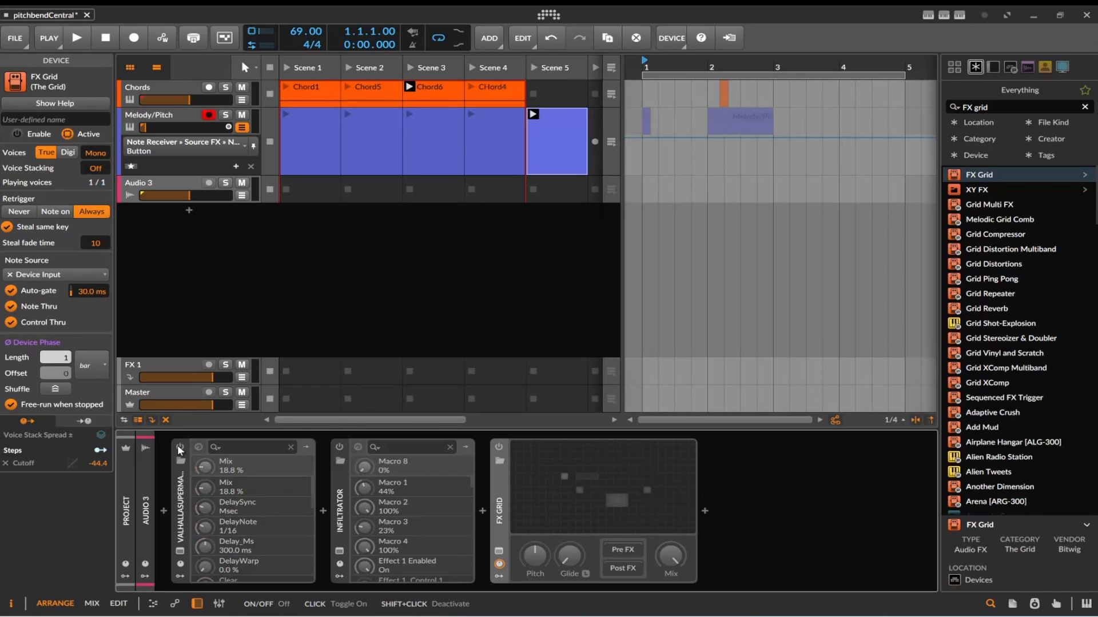
# Step: Create an arranger clip on the Audio 3 track starting at bar 1 and extend it to four bars
pyautogui.doubleClick(312, 192)
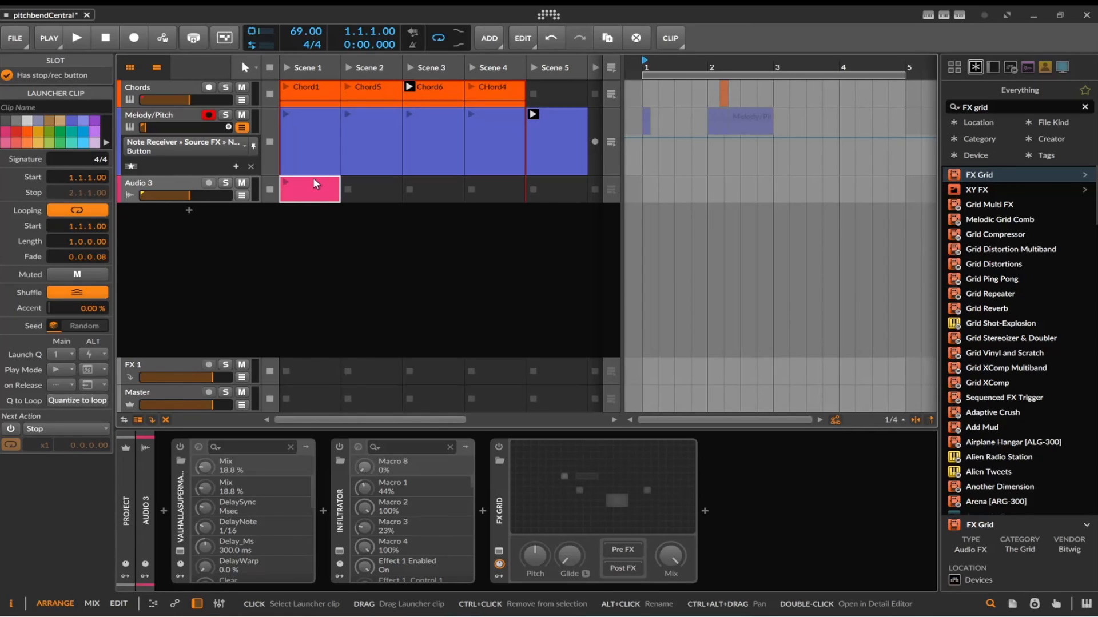
pyautogui.press('Delete')
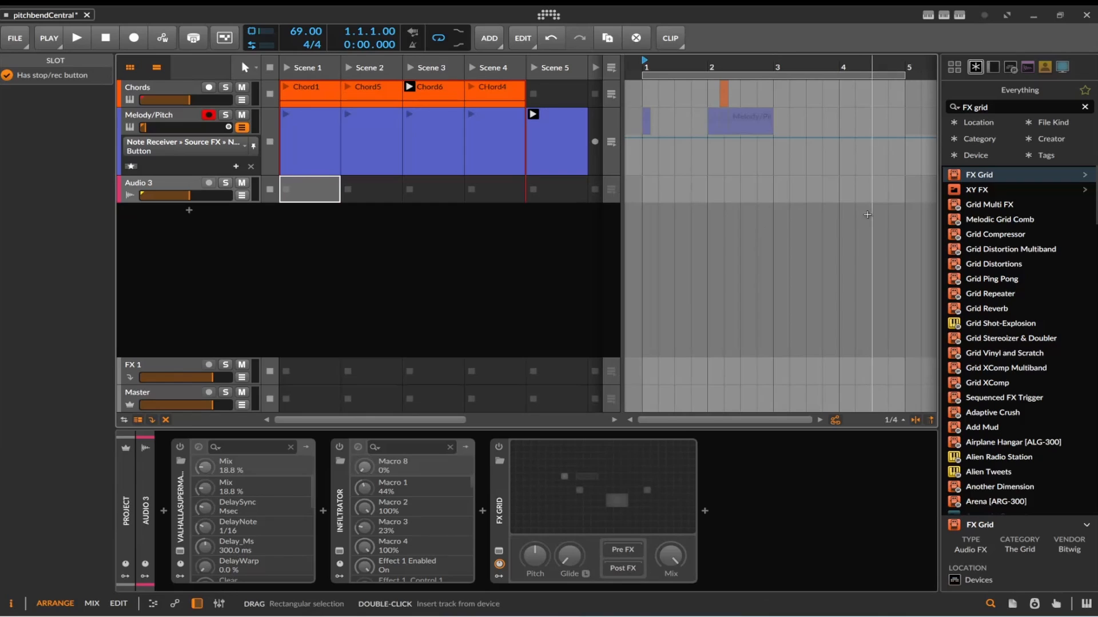
pyautogui.doubleClick(647, 179)
pyautogui.moveTo(708, 184); pyautogui.dragTo(909, 183)
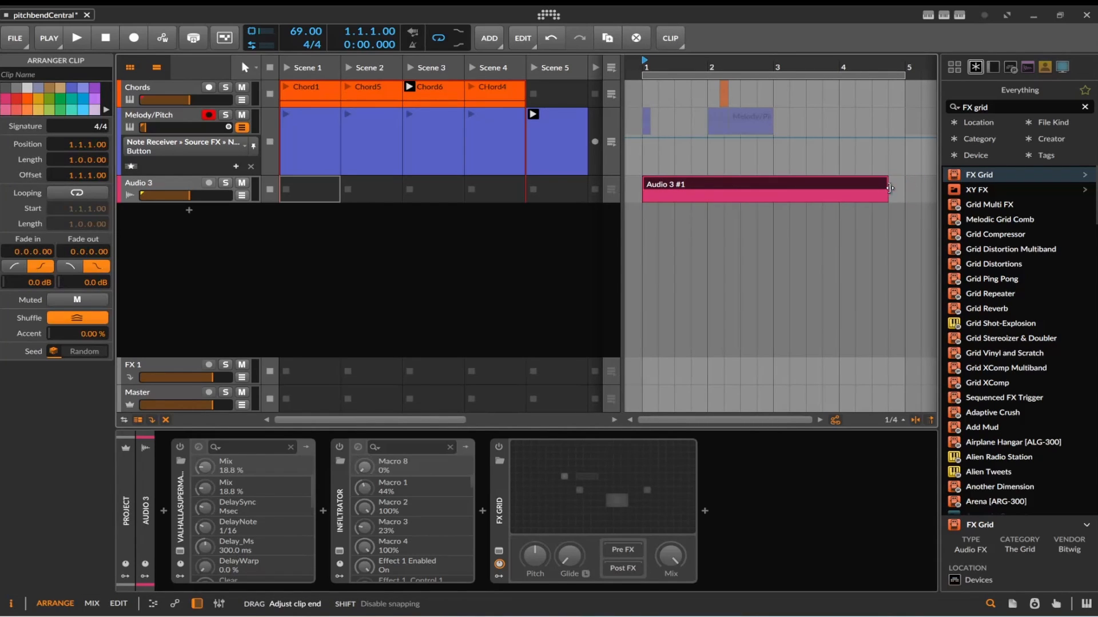
# Step: Copy the four-bar clip into Audio 3's Scene 1 launcher slot, delete the arranger original, and select the launcher clip
pyautogui.moveTo(811, 180); pyautogui.dragTo(300, 194)
pyautogui.click(703, 185)
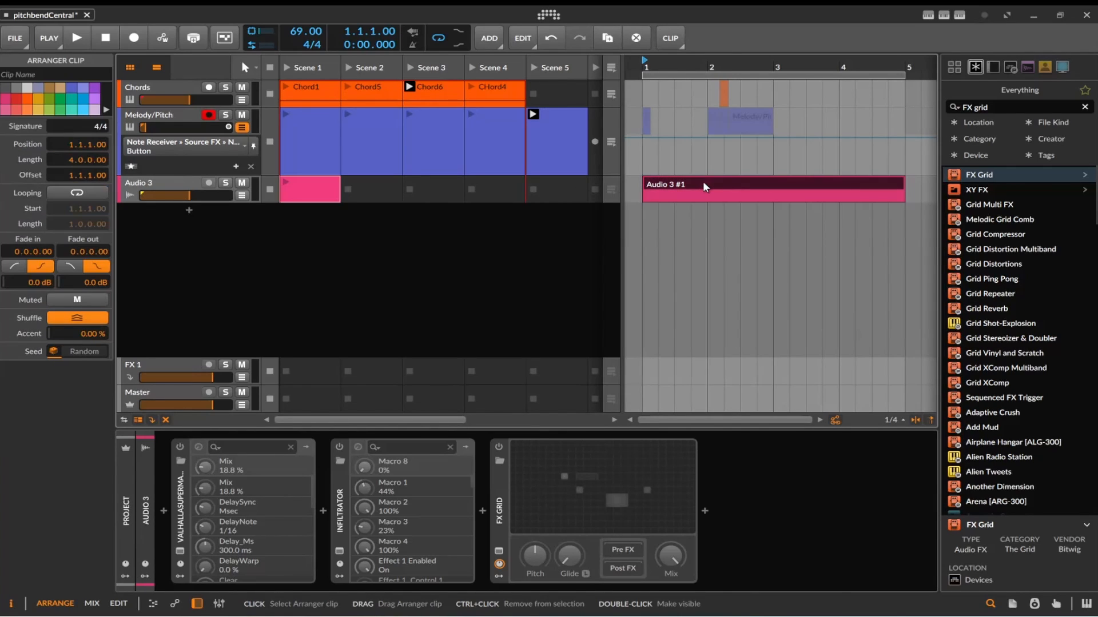
pyautogui.press('Delete')
pyautogui.click(326, 184)
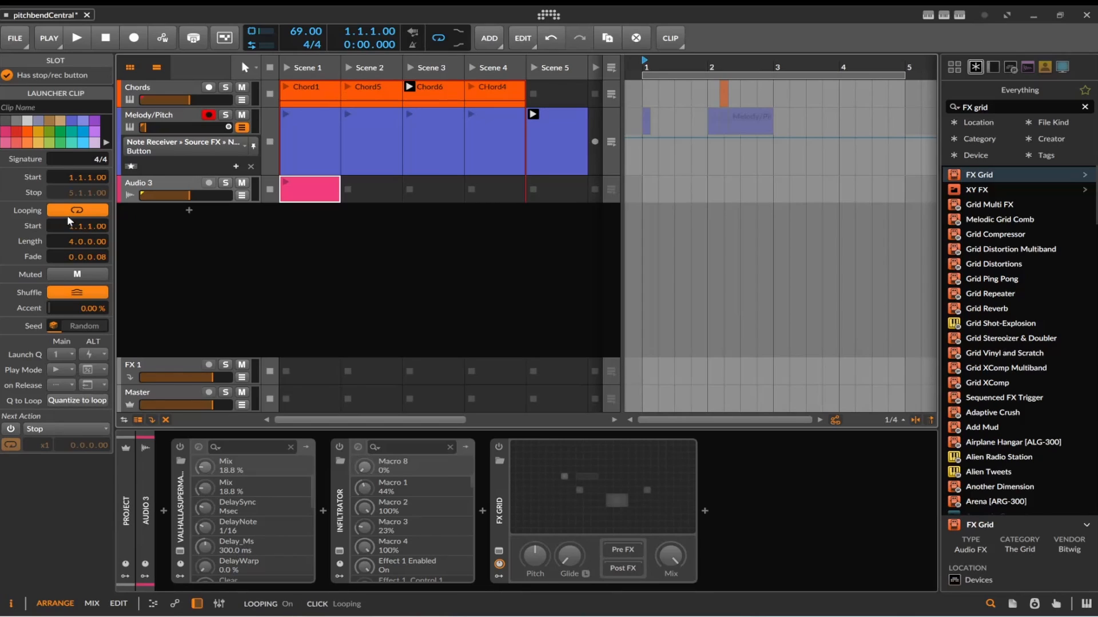
# Step: Enable the Scene 1 launcher clip's next action after four loops and set it to Random in Block
pyautogui.click(10, 431)
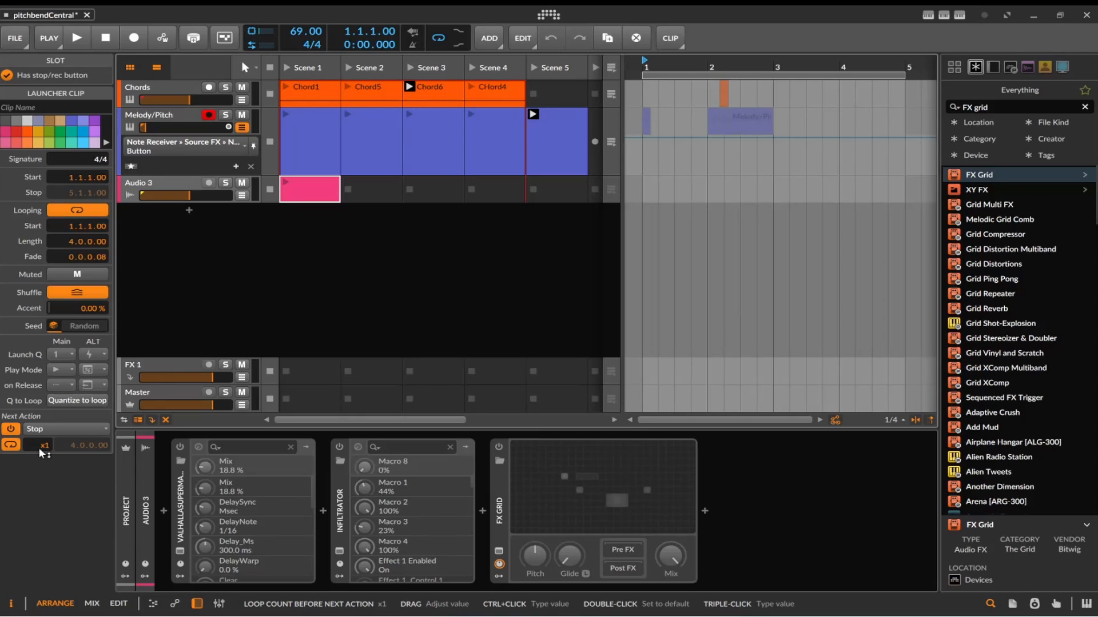
pyautogui.moveTo(41, 452); pyautogui.dragTo(41, 434)
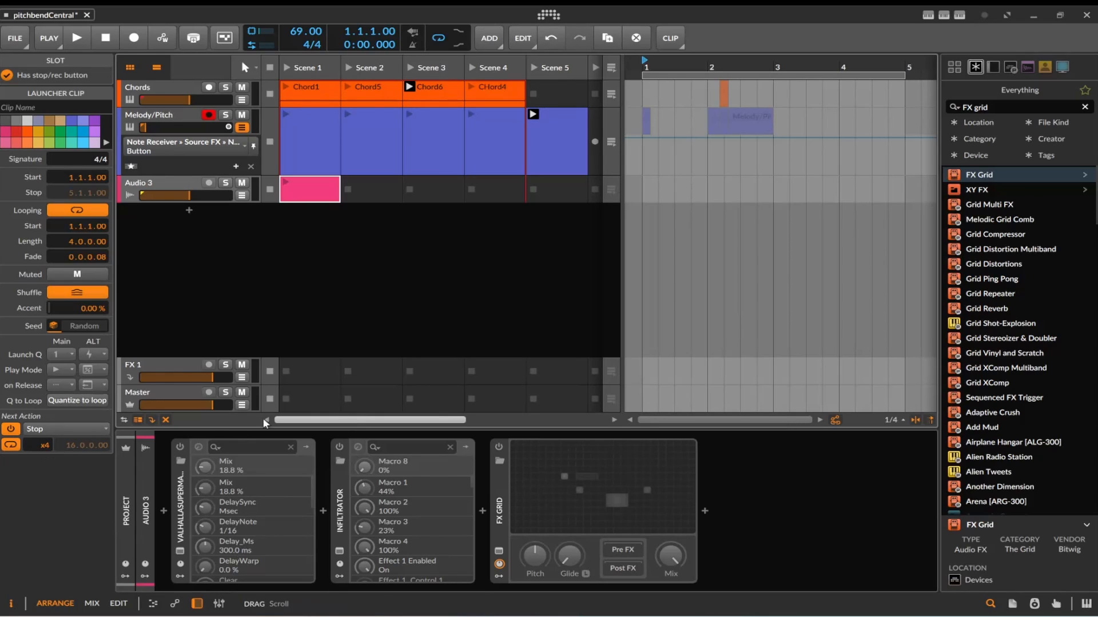
pyautogui.click(94, 428)
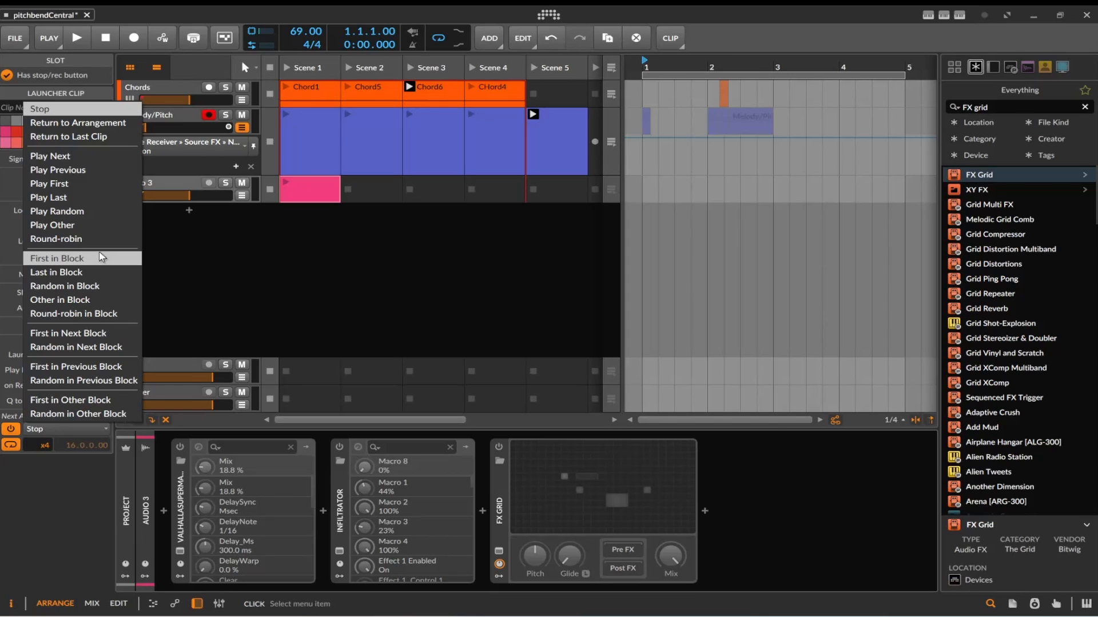
pyautogui.click(92, 286)
# Step: Copy Audio 3's Scene 1 launcher clip into the Scene 3 slot, leaving the Scene 2 slot empty
pyautogui.click(428, 193)
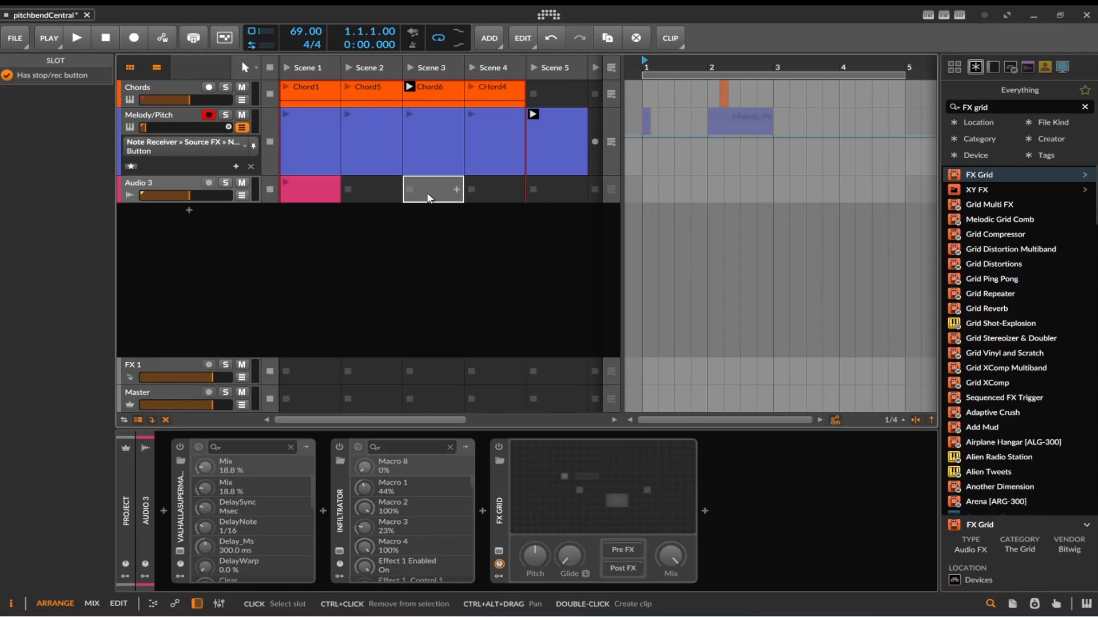
pyautogui.click(295, 184)
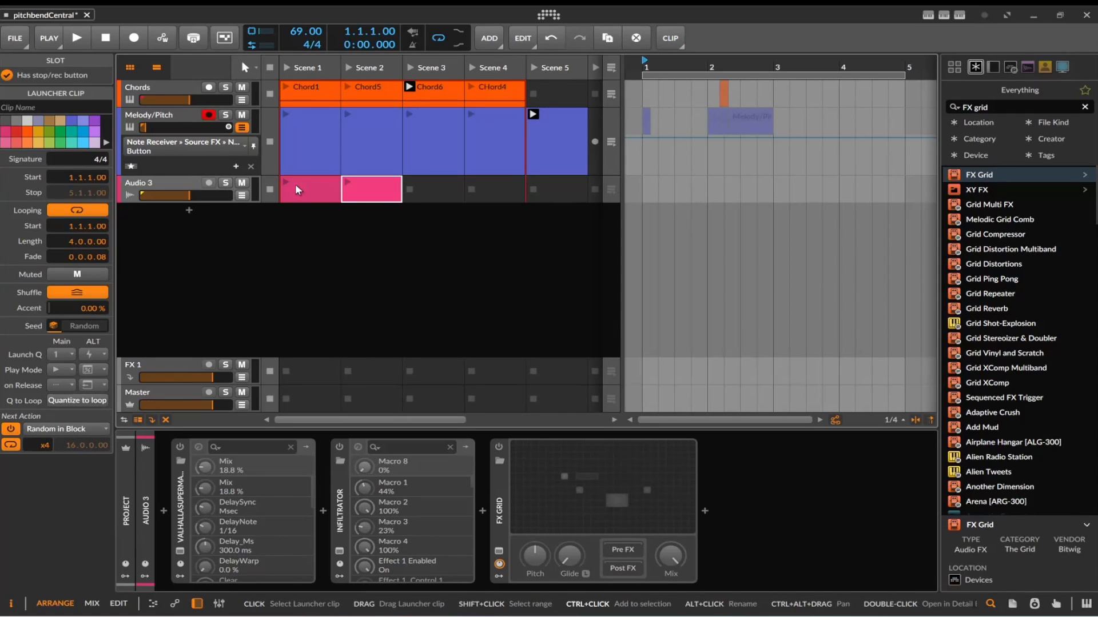
pyautogui.moveTo(295, 184); pyautogui.dragTo(426, 189)
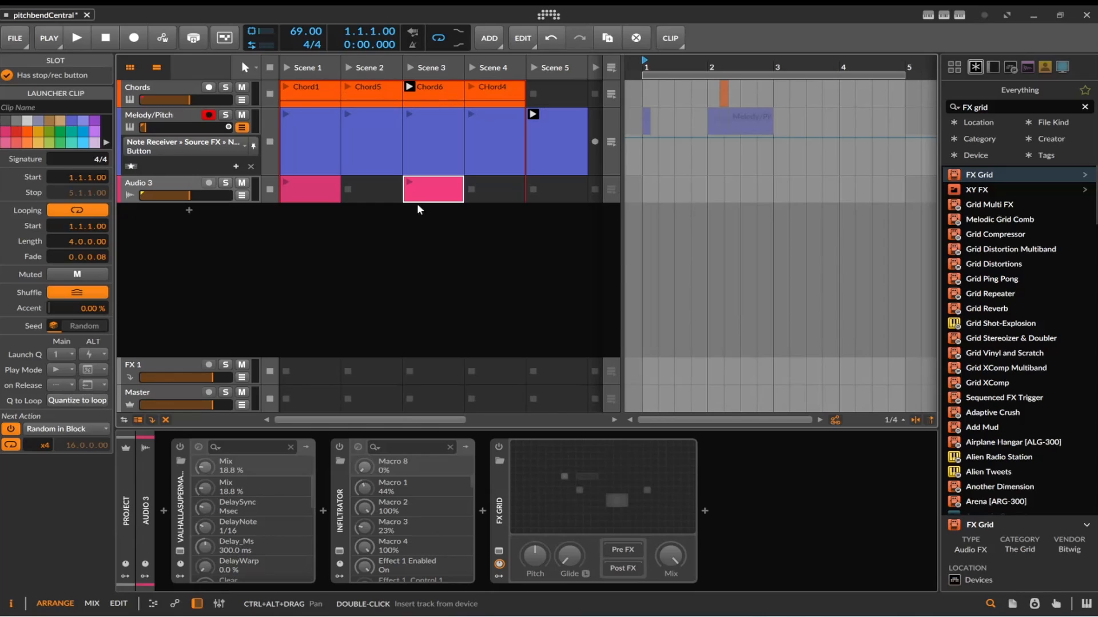
# Step: Set the next action of Audio 3's Scene 3 clip to First in Previous Block
pyautogui.click(77, 430)
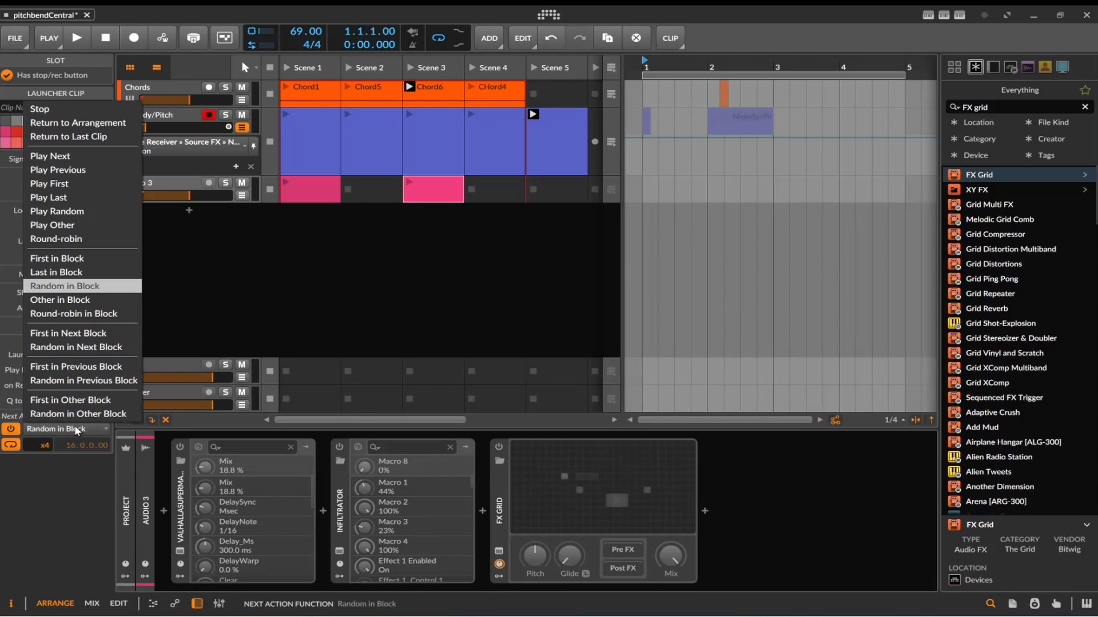
pyautogui.click(85, 381)
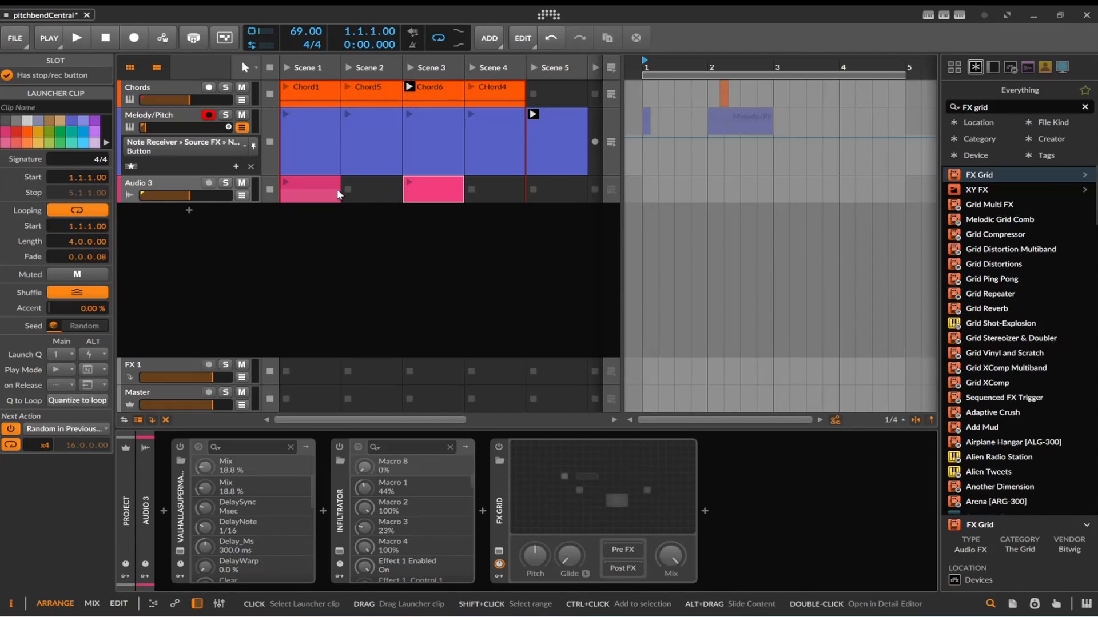
pyautogui.click(296, 189)
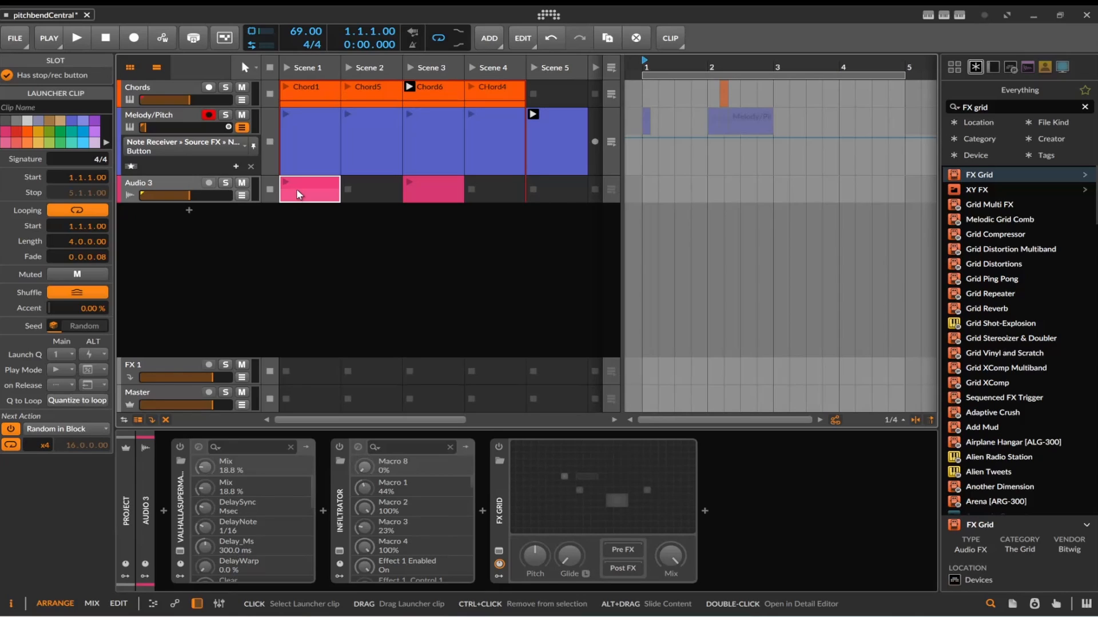
pyautogui.click(423, 182)
pyautogui.click(62, 429)
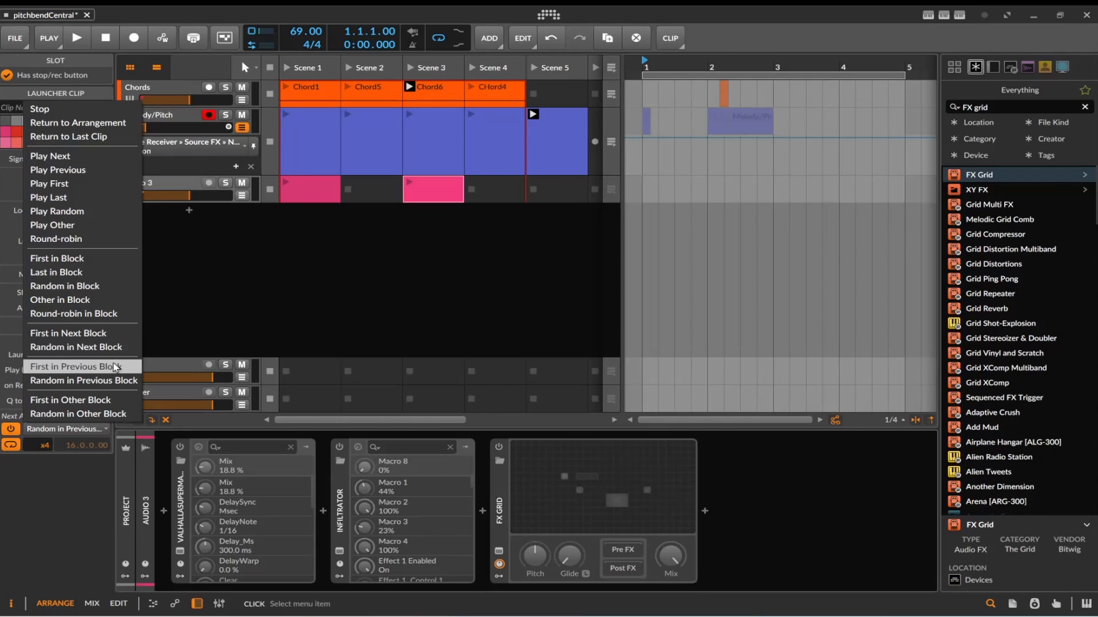
pyautogui.click(111, 366)
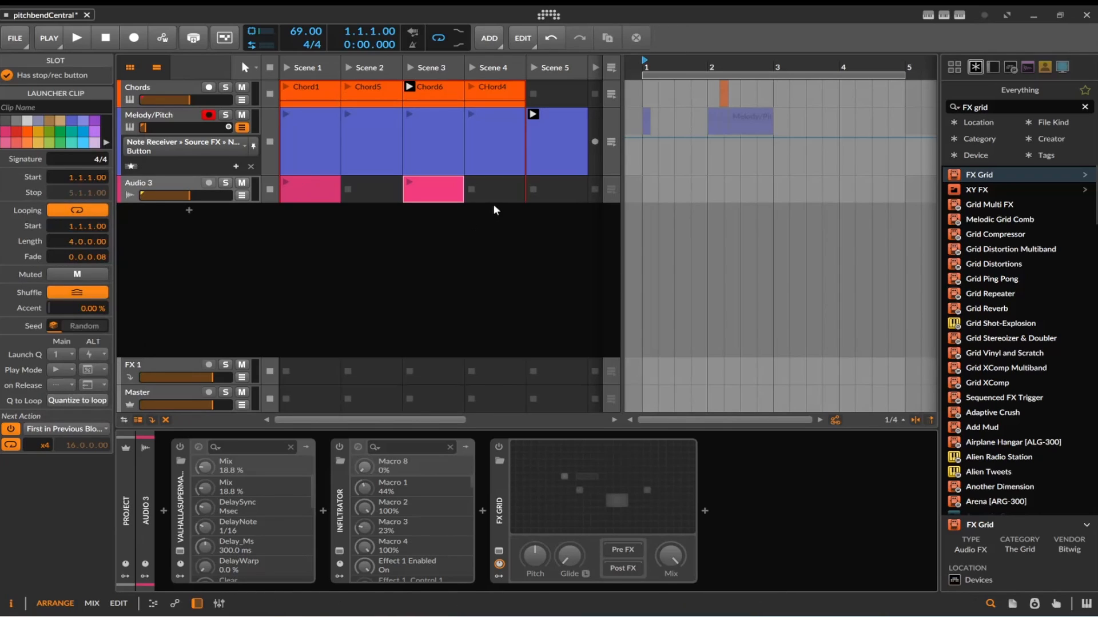
# Step: Duplicate Audio 3's Scene 3 clip twice to fill the Scene 4 and Scene 5 slots
pyautogui.click(435, 180)
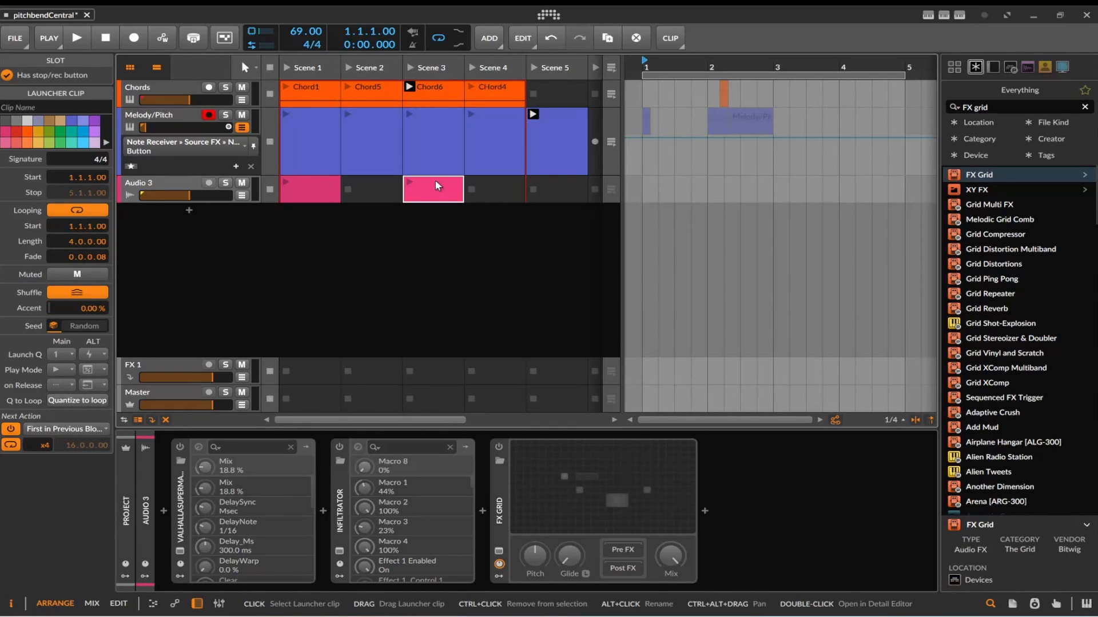
pyautogui.hotkey('ctrl', 'd')
pyautogui.hotkey('ctrl', 'd')
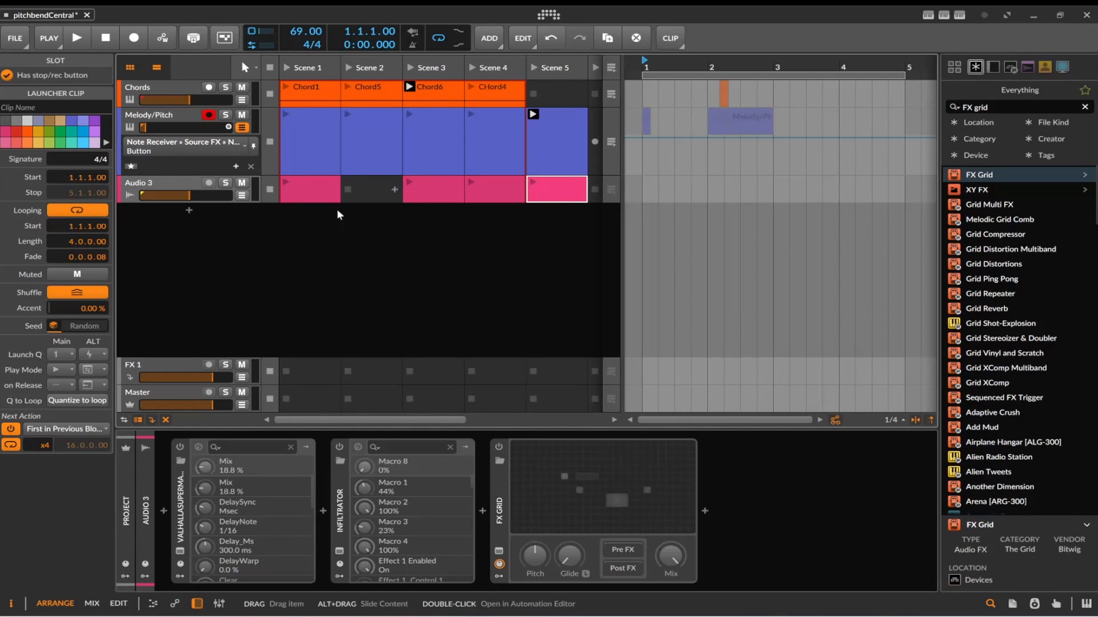
# Step: Turn off looping for Audio 3's launcher clips in Scenes 3, 4 and 5
pyautogui.click(431, 192)
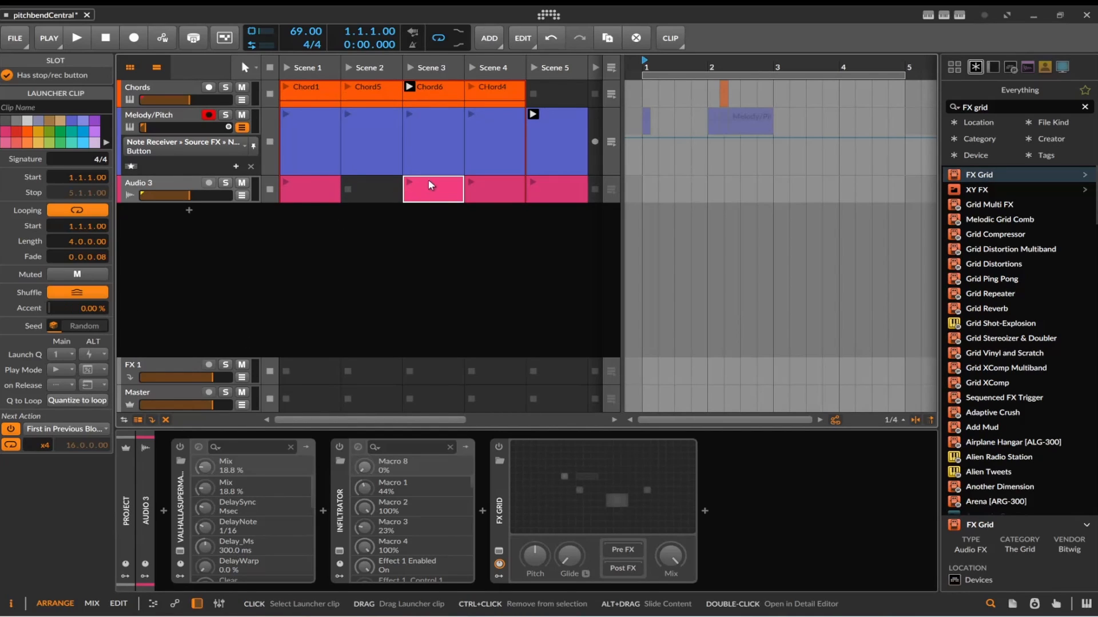
pyautogui.click(77, 210)
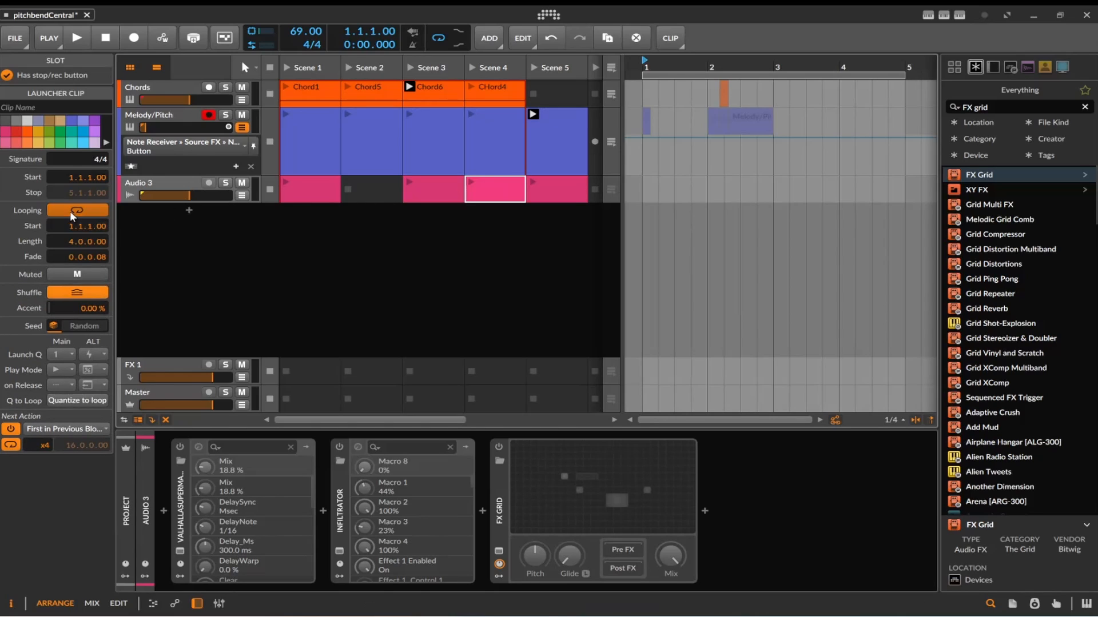
pyautogui.click(561, 188)
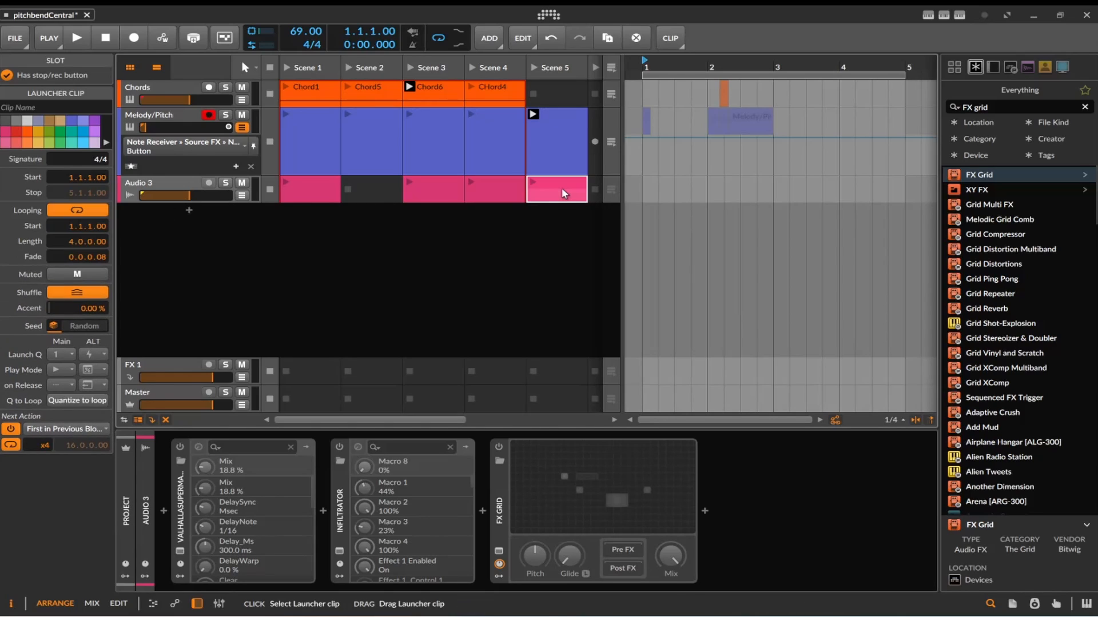
pyautogui.click(74, 213)
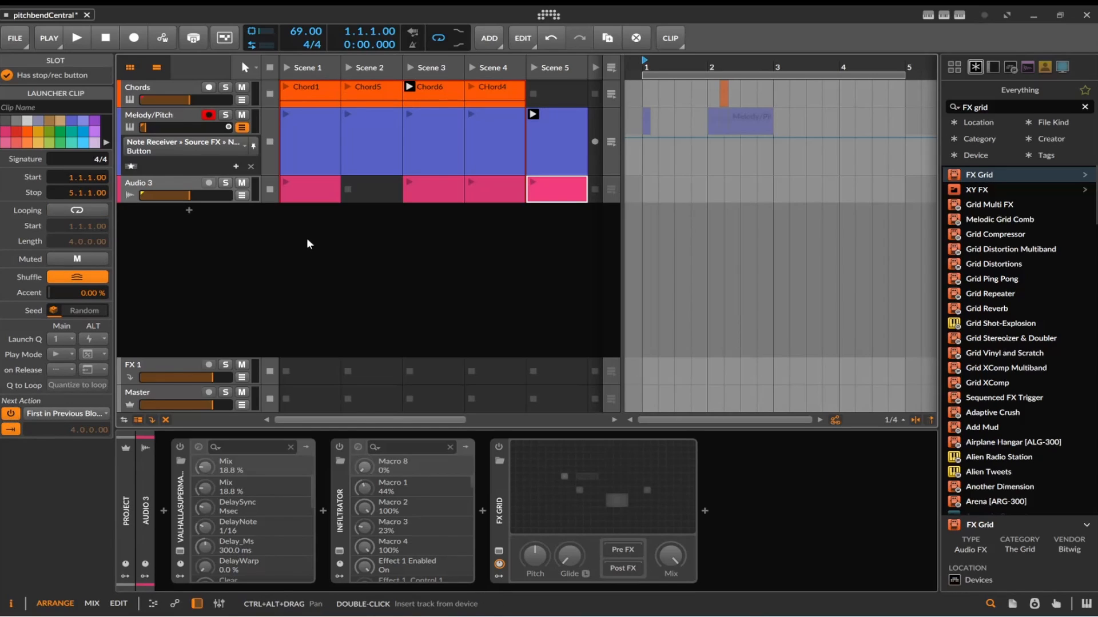
# Step: Show Audio 3's automation lane and insert an On point for ValhallaSupermassive On/Off at the start of the Scene 3 clip
pyautogui.click(313, 195)
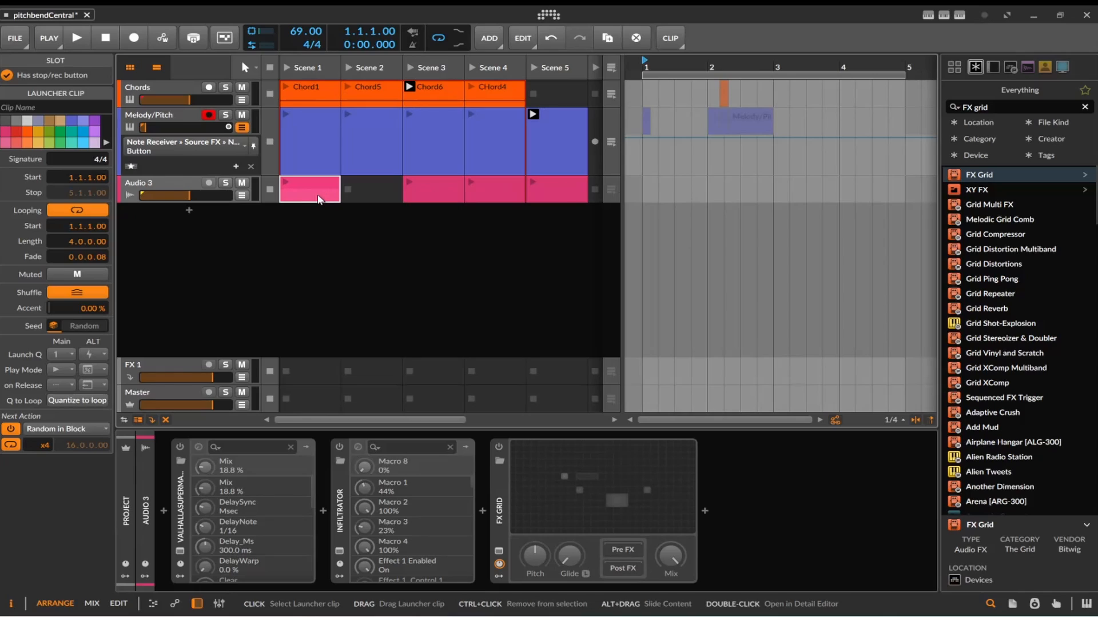
pyautogui.click(414, 195)
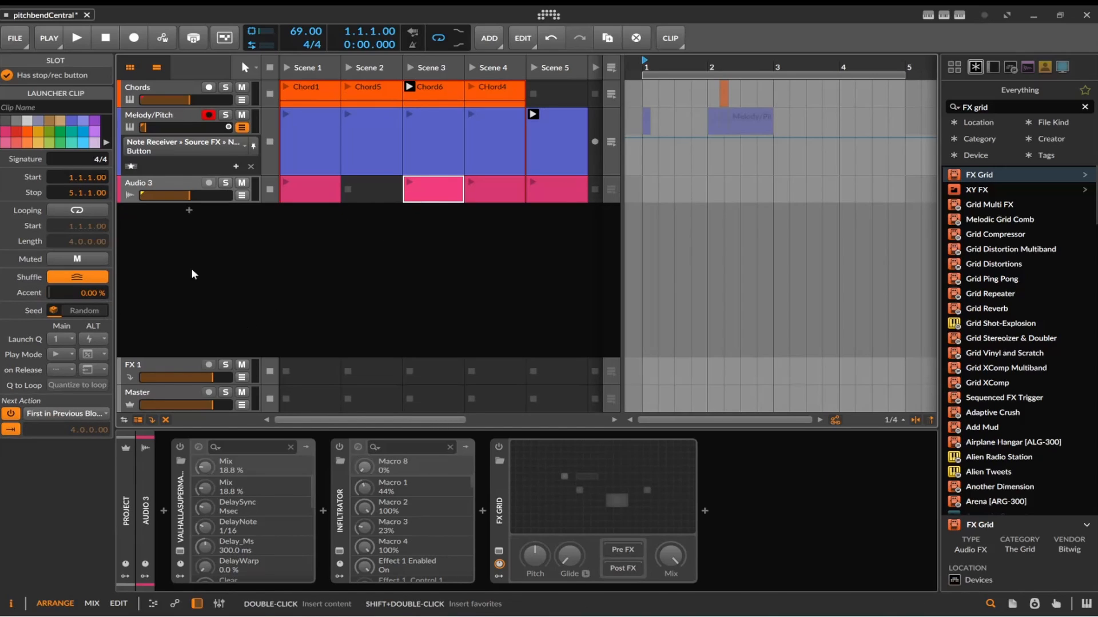
pyautogui.click(242, 196)
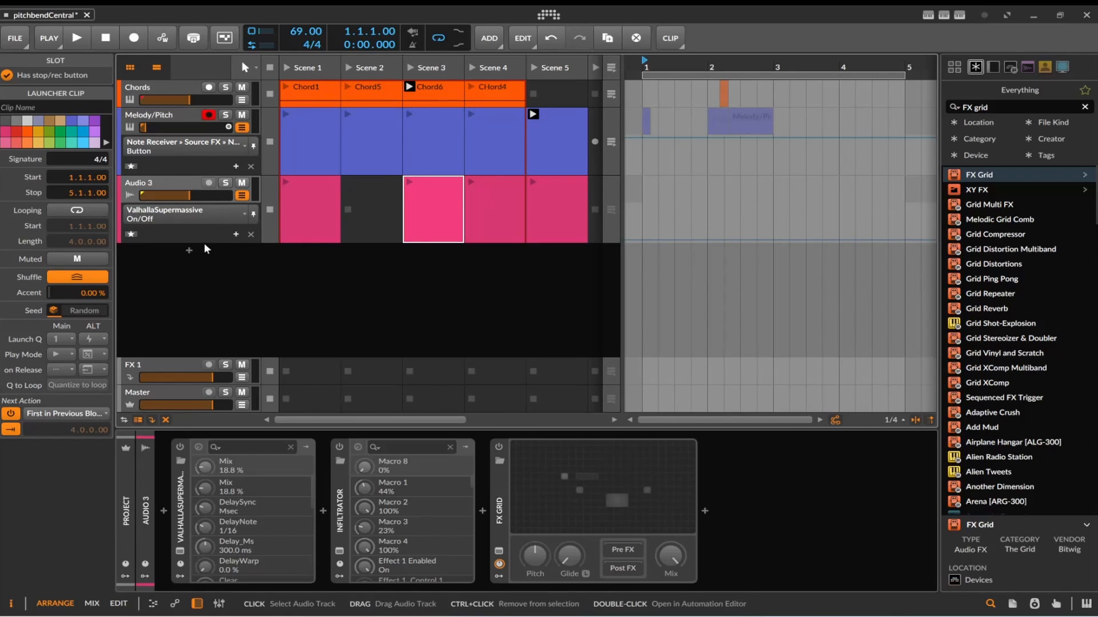
pyautogui.doubleClick(427, 222)
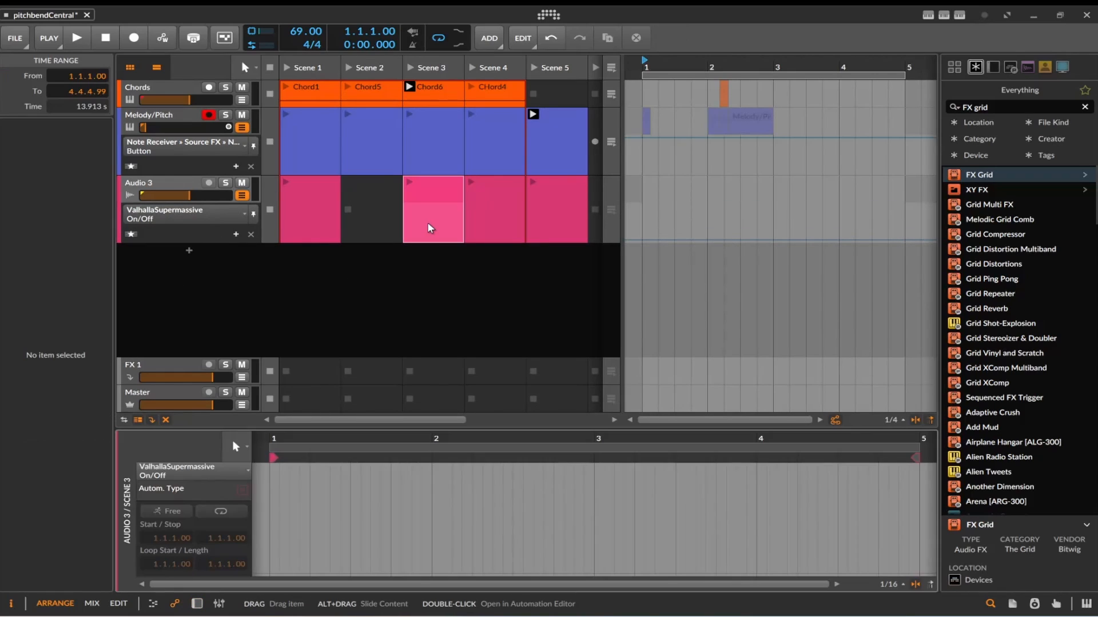
pyautogui.click(282, 493)
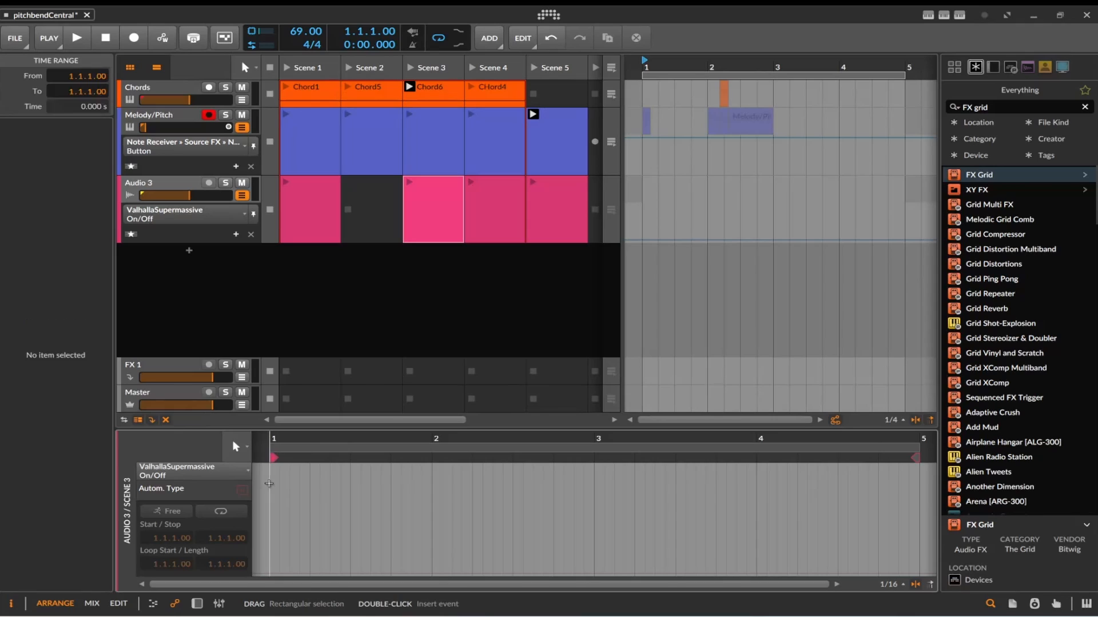
pyautogui.doubleClick(269, 483)
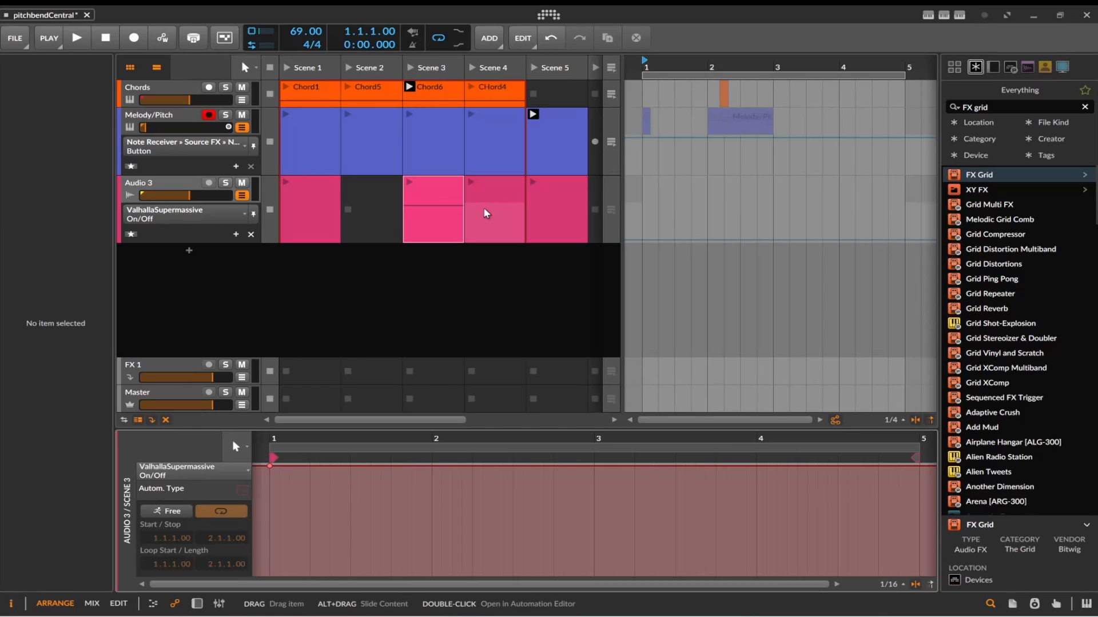
# Step: Insert Off points for ValhallaSupermassive On/Off at the start of Audio 3's Scene 1, Scene 4 and Scene 5 clips
pyautogui.click(480, 227)
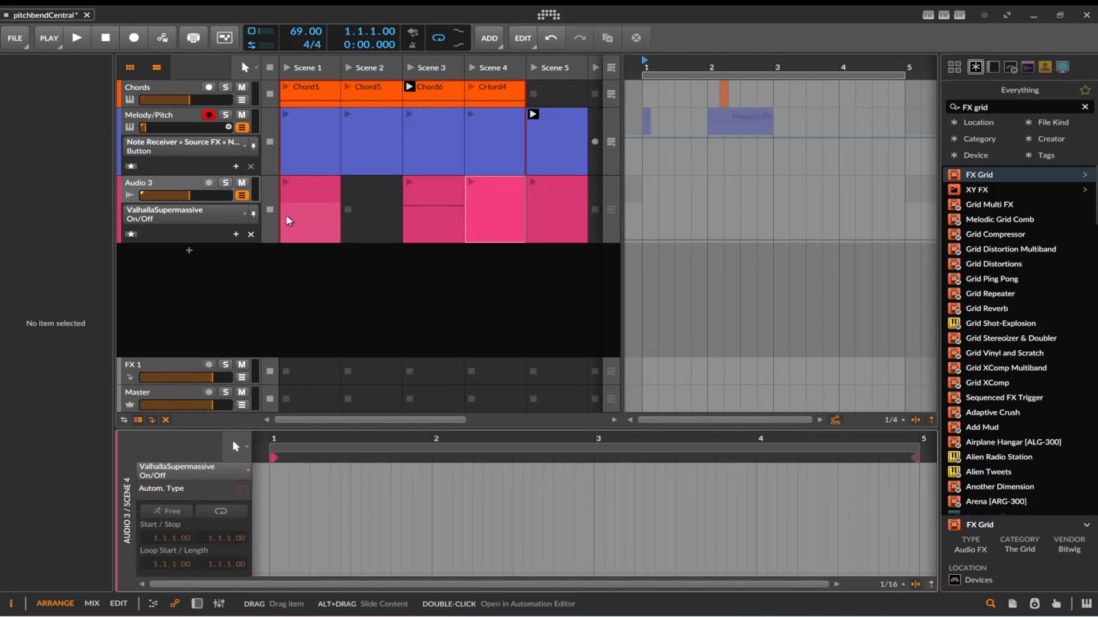
pyautogui.click(307, 223)
pyautogui.doubleClick(270, 529)
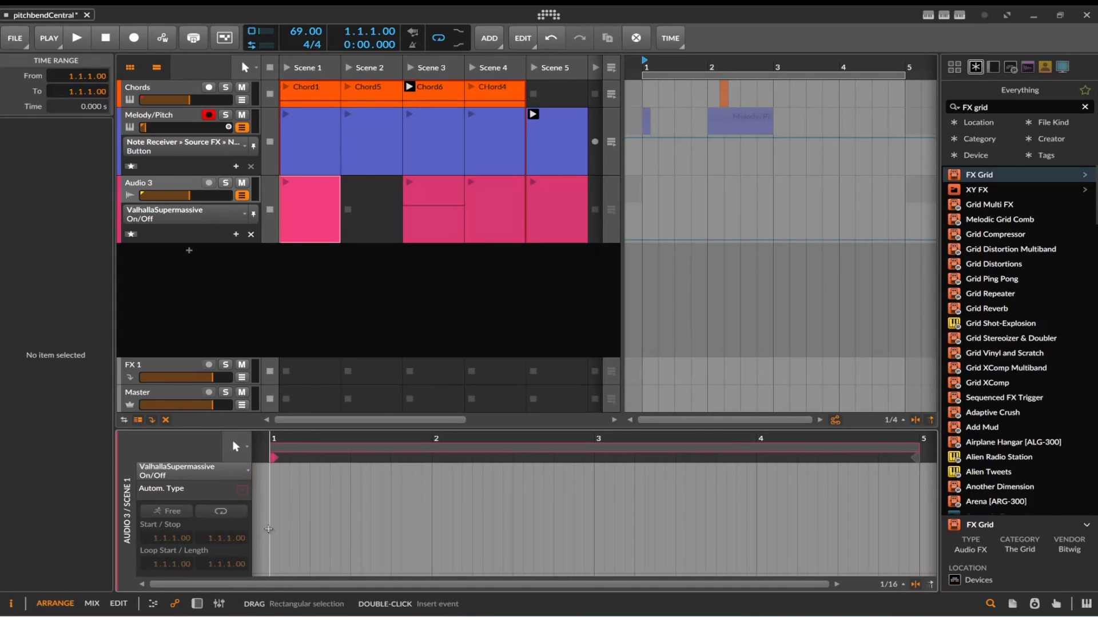
pyautogui.click(478, 231)
pyautogui.click(270, 570)
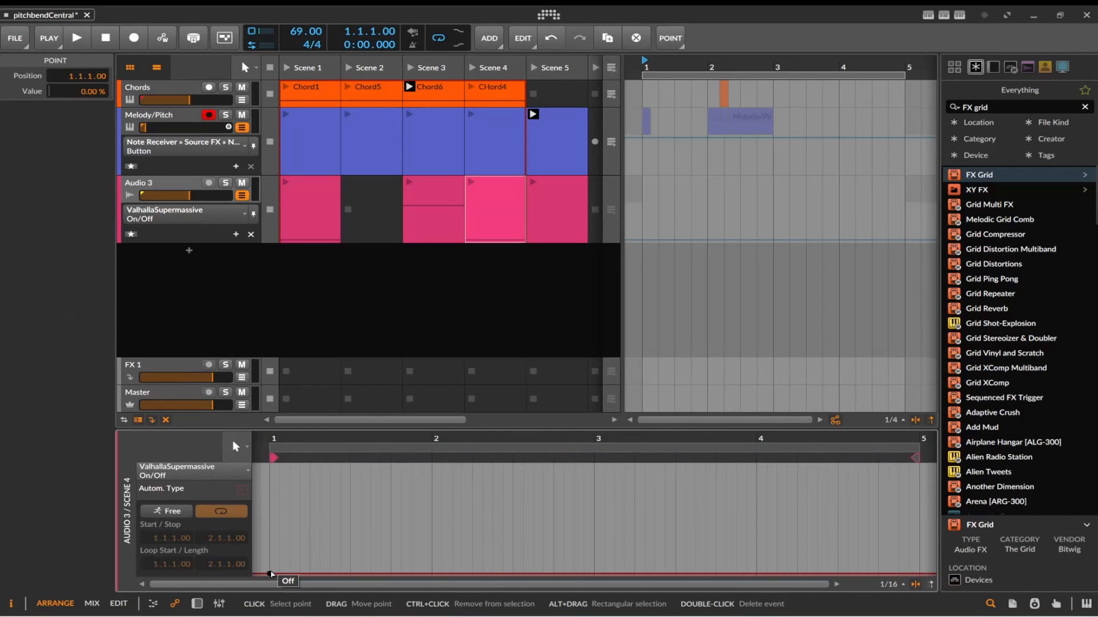
pyautogui.click(544, 240)
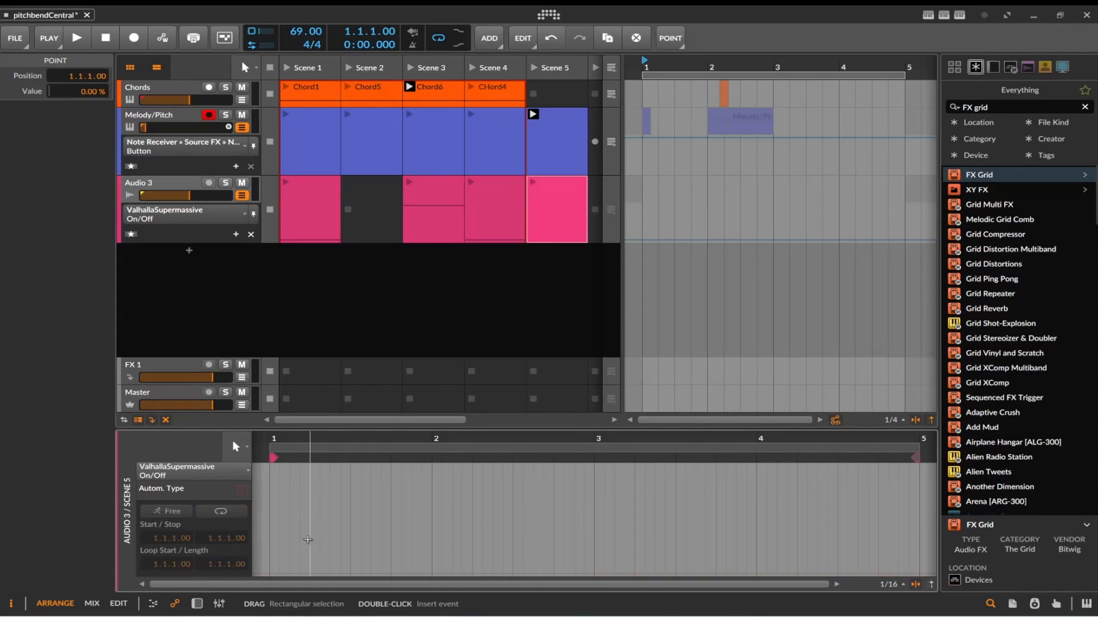
pyautogui.doubleClick(269, 573)
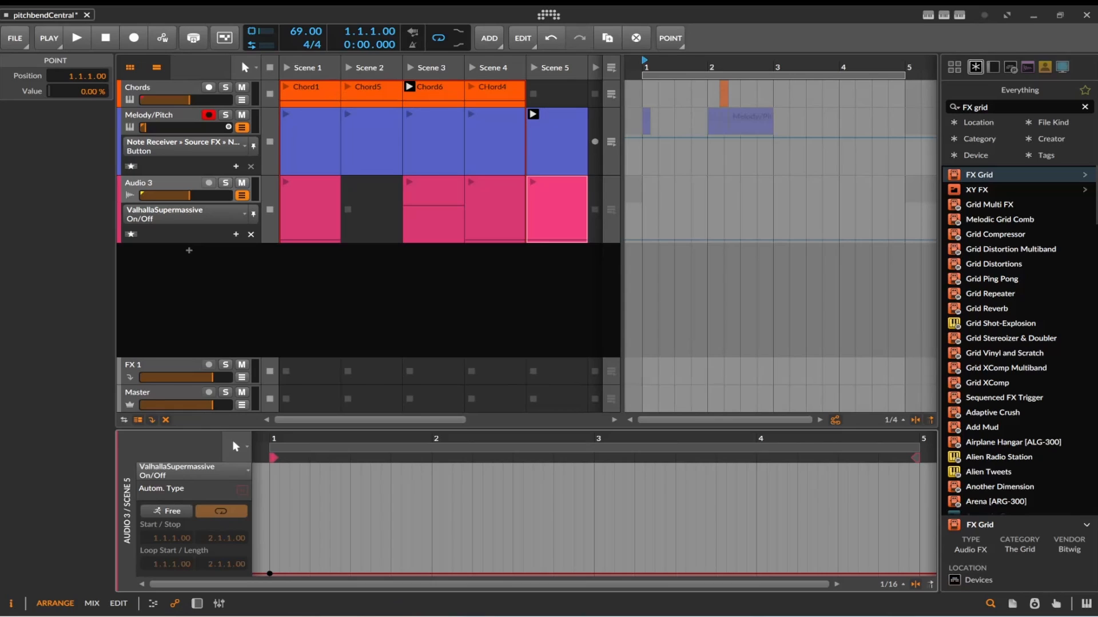
# Step: Switch on ValhallaSupermassive in Audio 3's device chain and open its plug-in window
pyautogui.click(198, 604)
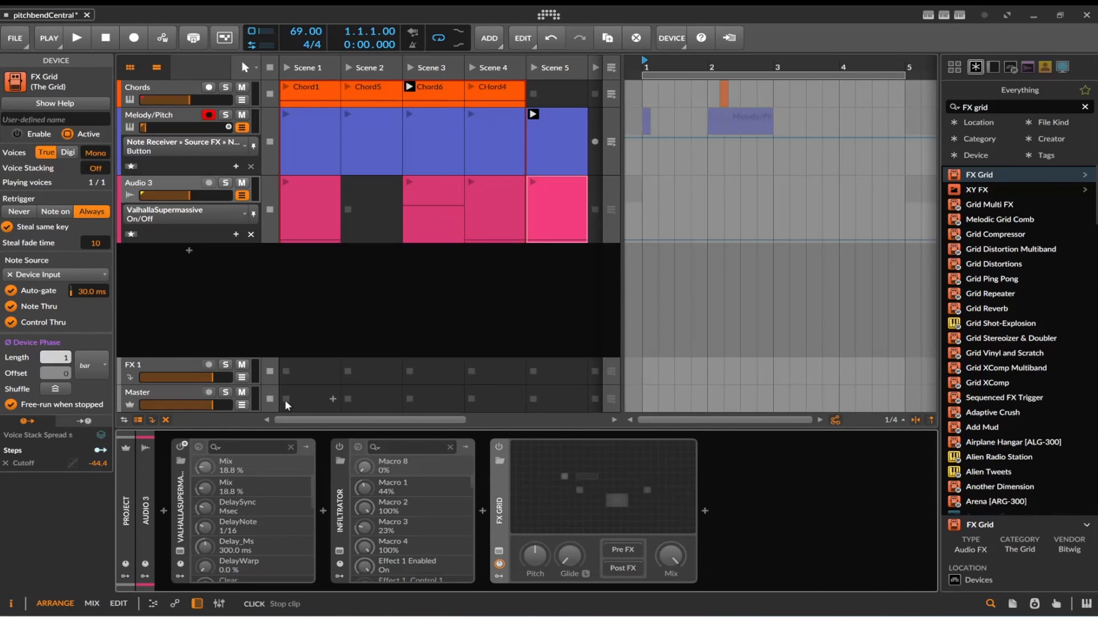
pyautogui.click(181, 563)
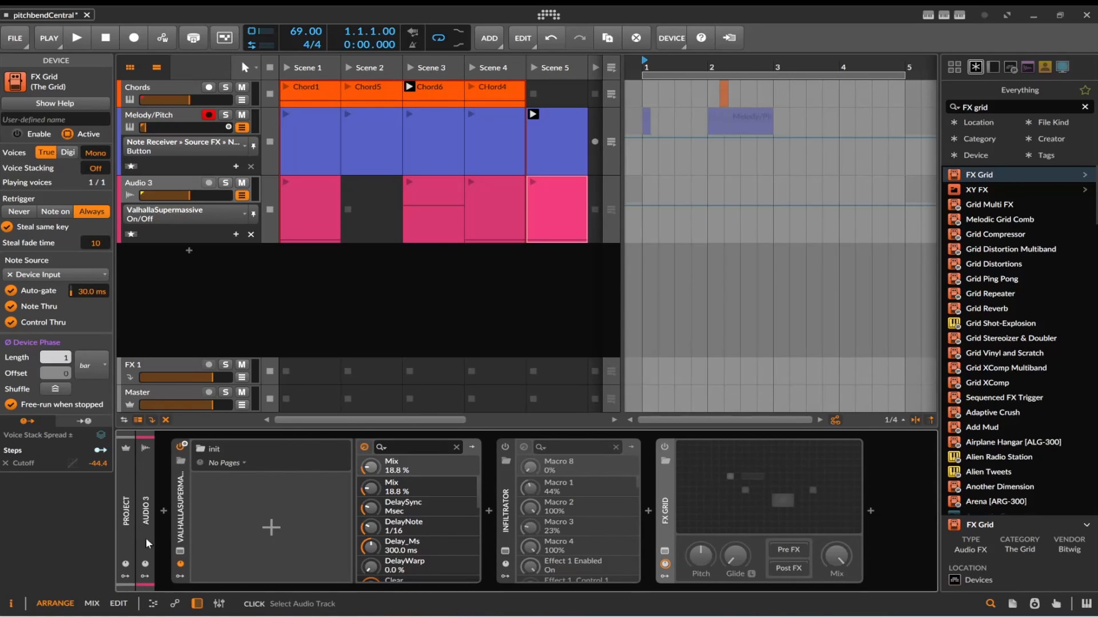
pyautogui.click(180, 552)
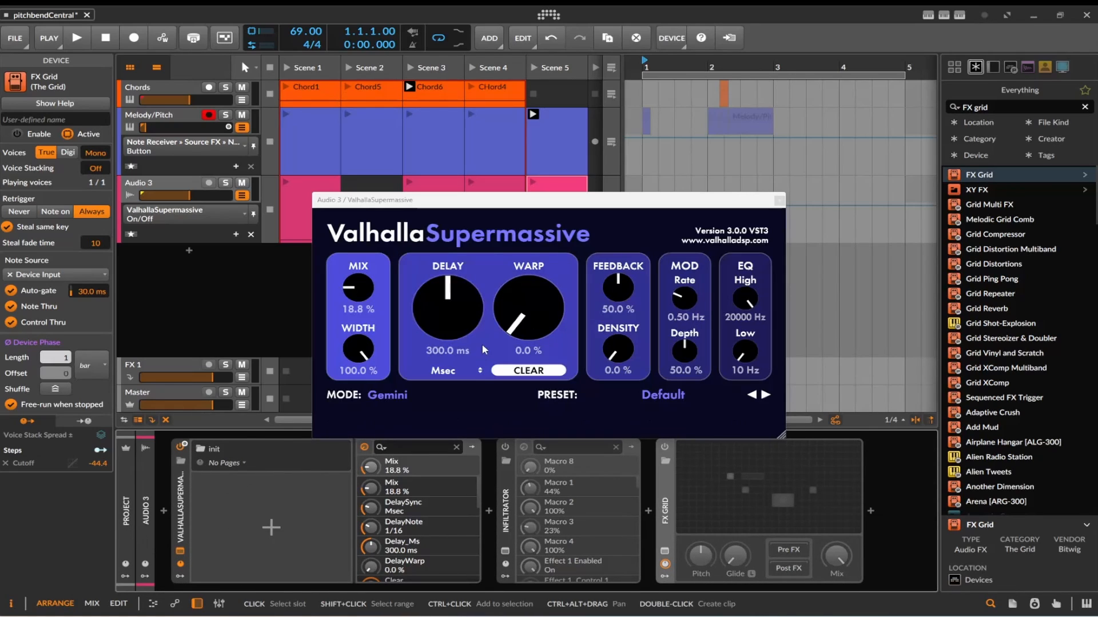
# Step: Set ValhallaSupermassive to Leo mode with density 59.2%, feedback 64.8%, mix 90%, delay 208.8 ms and warp 46.8%
pyautogui.click(431, 394)
pyautogui.click(389, 370)
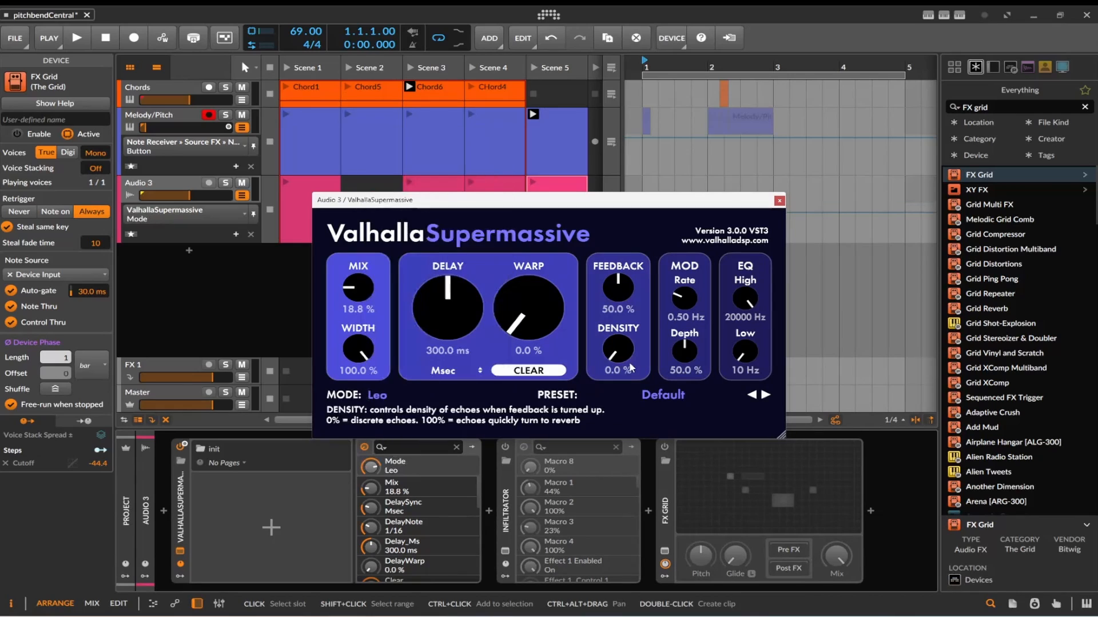
pyautogui.moveTo(625, 339); pyautogui.dragTo(637, 265)
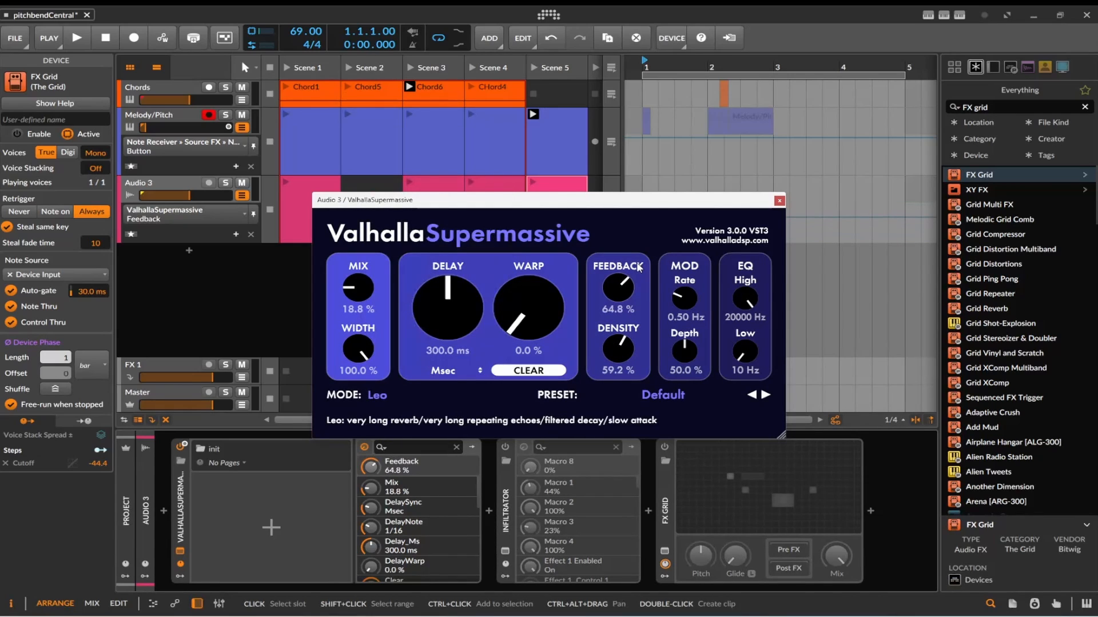
pyautogui.moveTo(364, 290); pyautogui.dragTo(383, 202)
pyautogui.moveTo(434, 287); pyautogui.dragTo(436, 337)
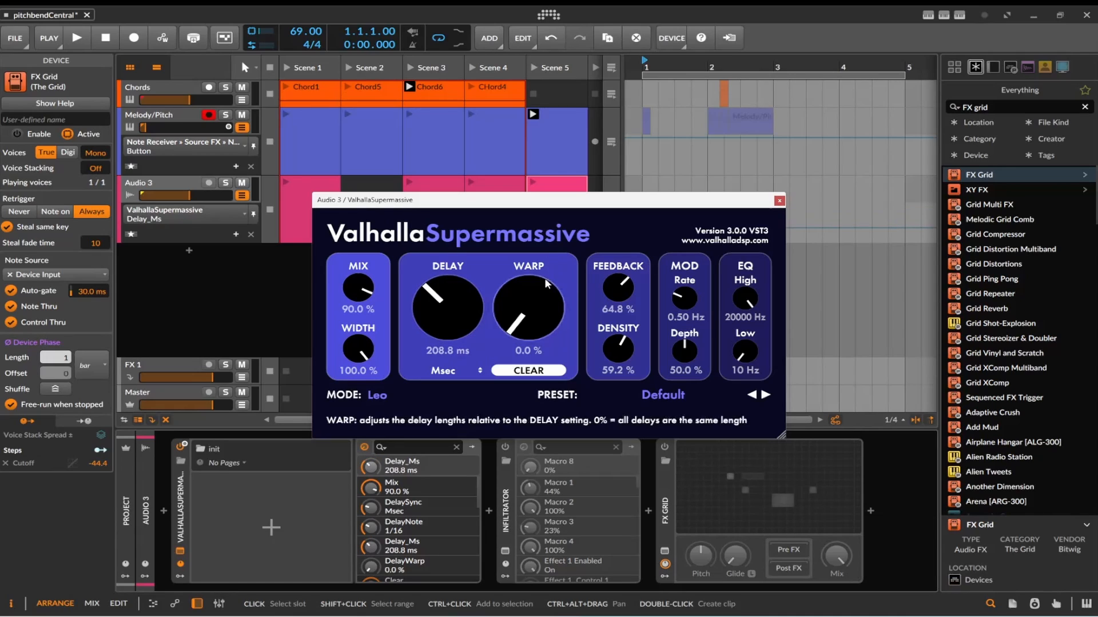
pyautogui.moveTo(555, 291); pyautogui.dragTo(558, 231)
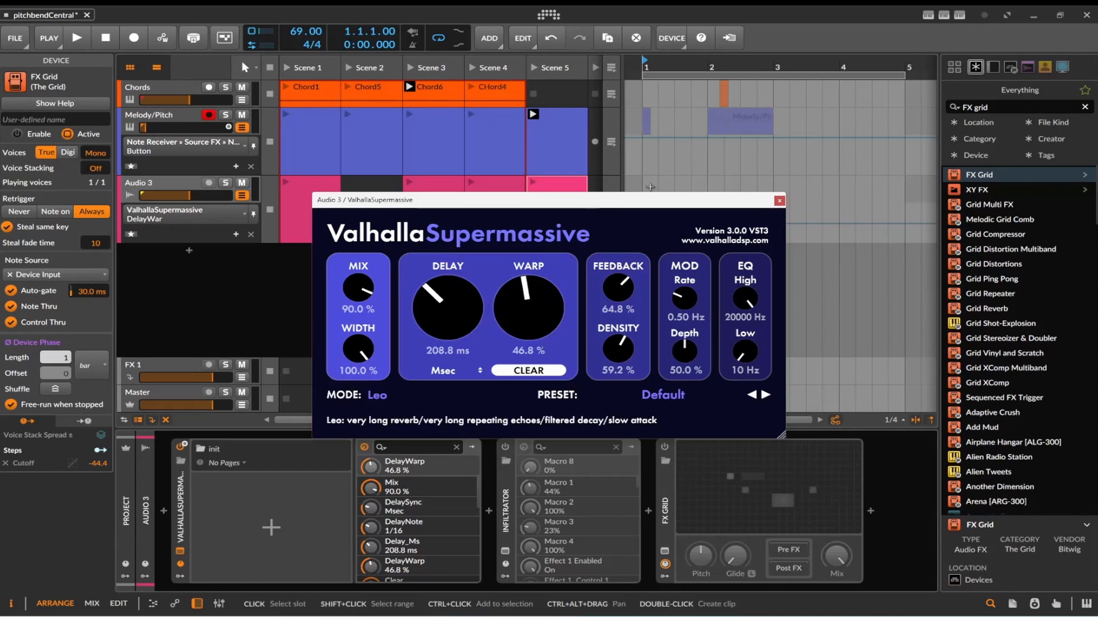
# Step: Close the ValhallaSupermassive plug-in window
pyautogui.click(779, 200)
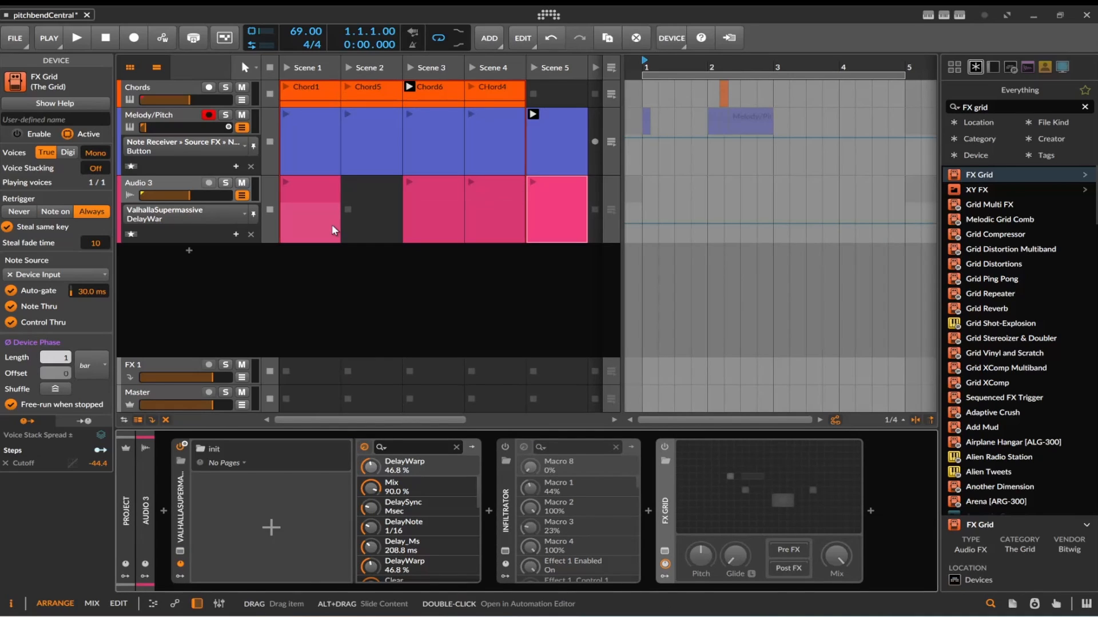
pyautogui.click(235, 213)
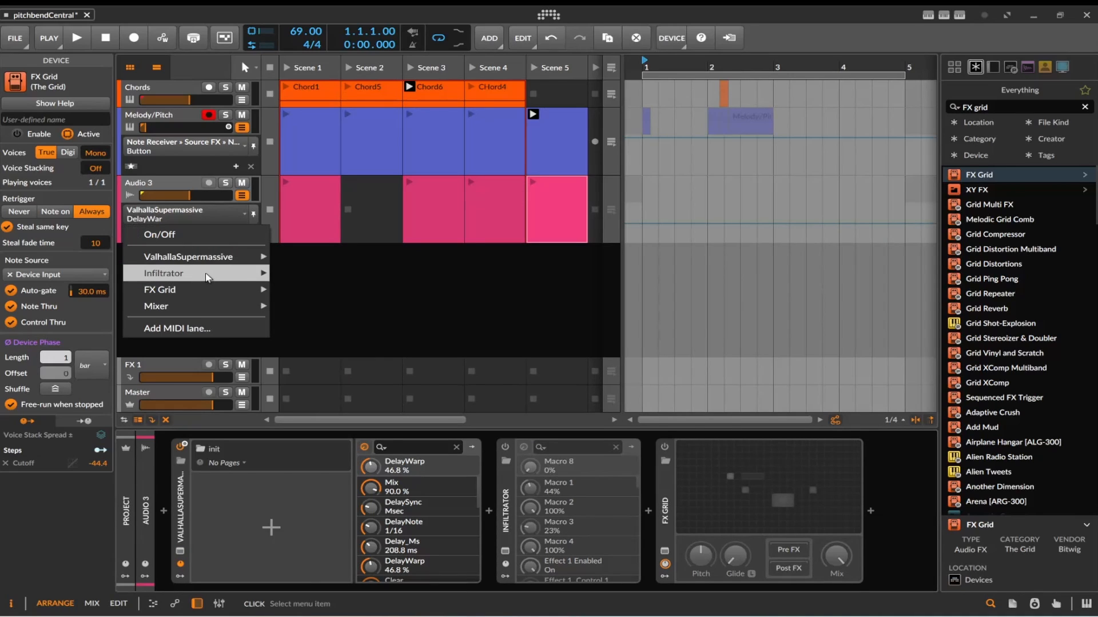
pyautogui.moveTo(207, 278)
pyautogui.moveTo(308, 289)
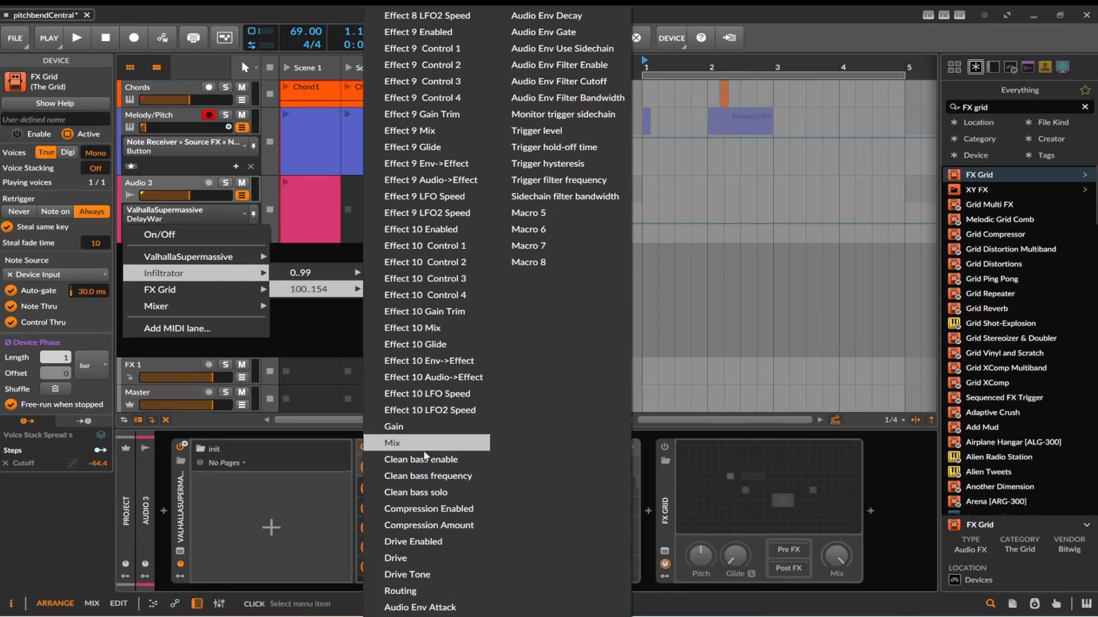
pyautogui.click(331, 421)
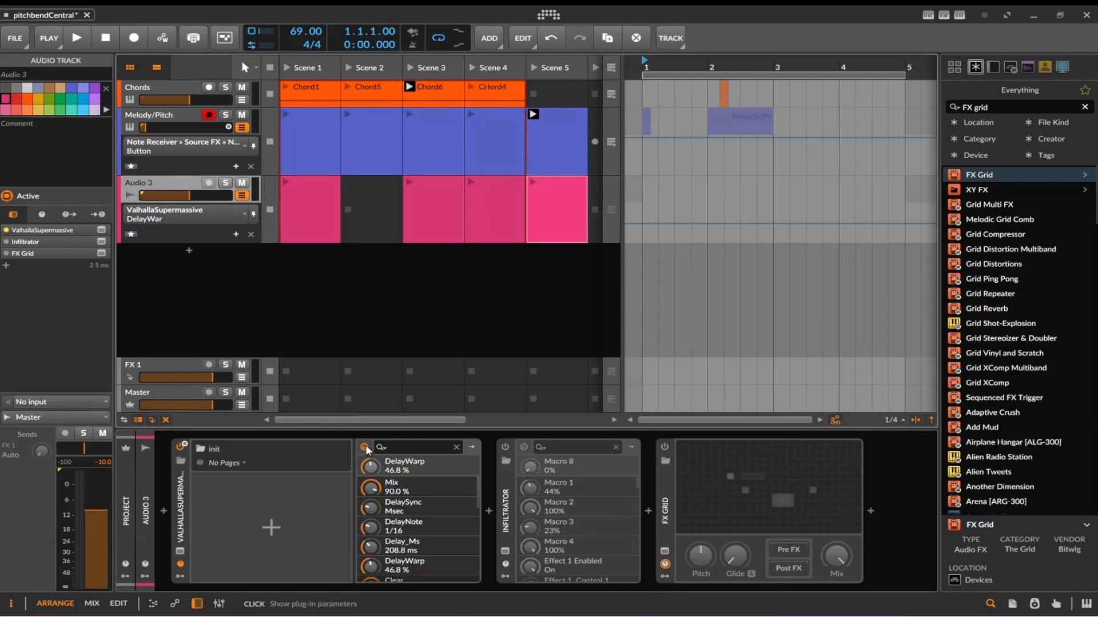
# Step: Show Infiltrator On/Off in Audio 3's automation lane and insert Off points at the start of the Scene 1 and Scene 3 clips
pyautogui.click(187, 446)
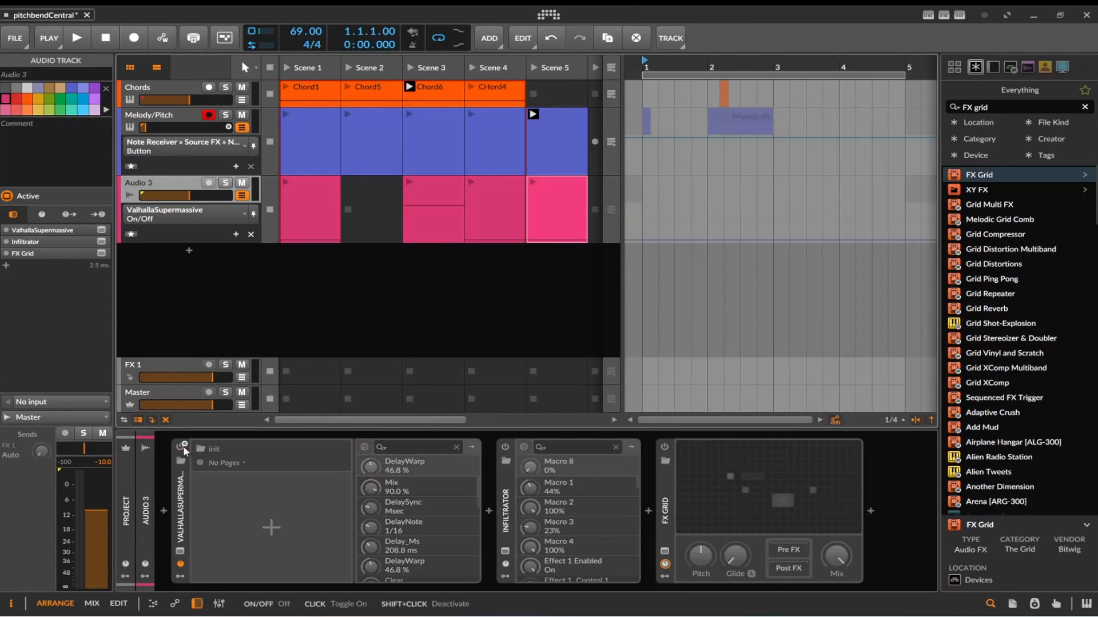
pyautogui.click(509, 448)
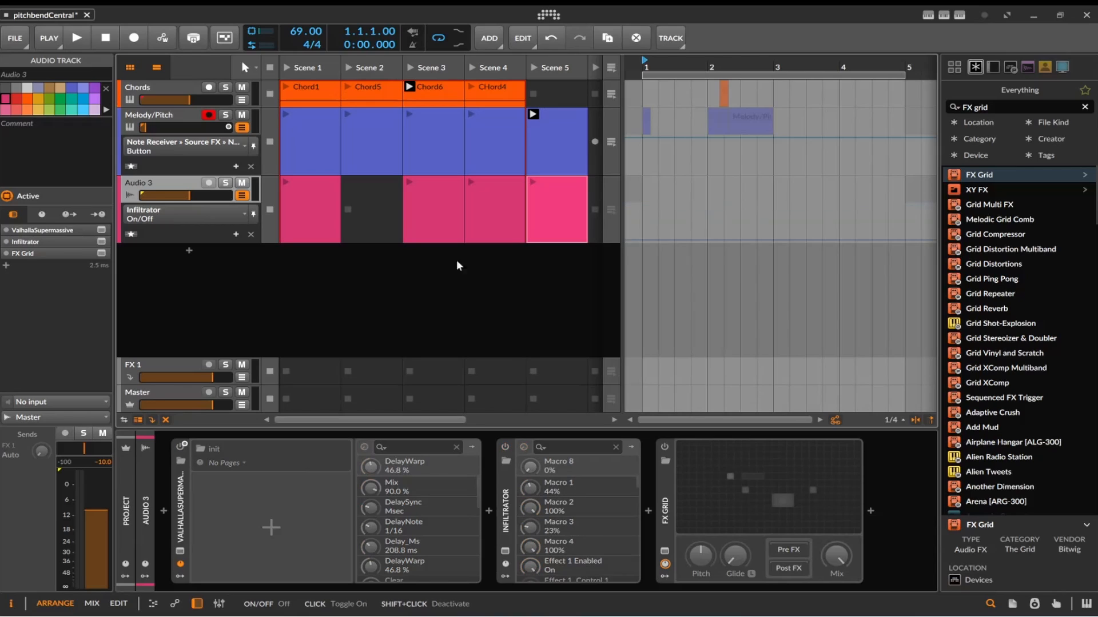
pyautogui.doubleClick(316, 240)
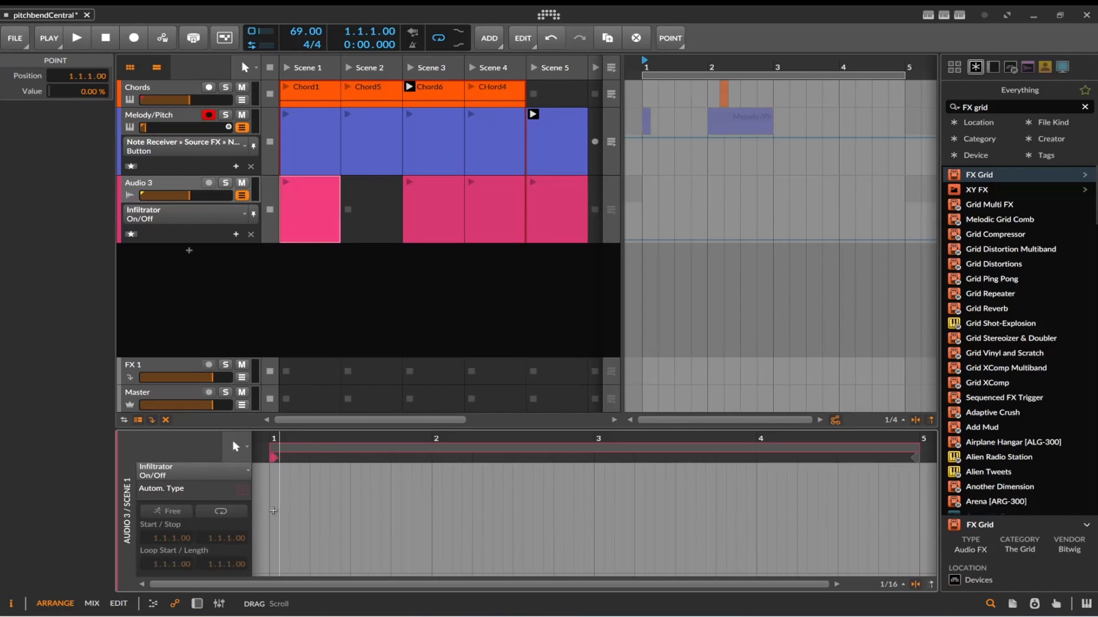
pyautogui.click(269, 569)
pyautogui.doubleClick(269, 571)
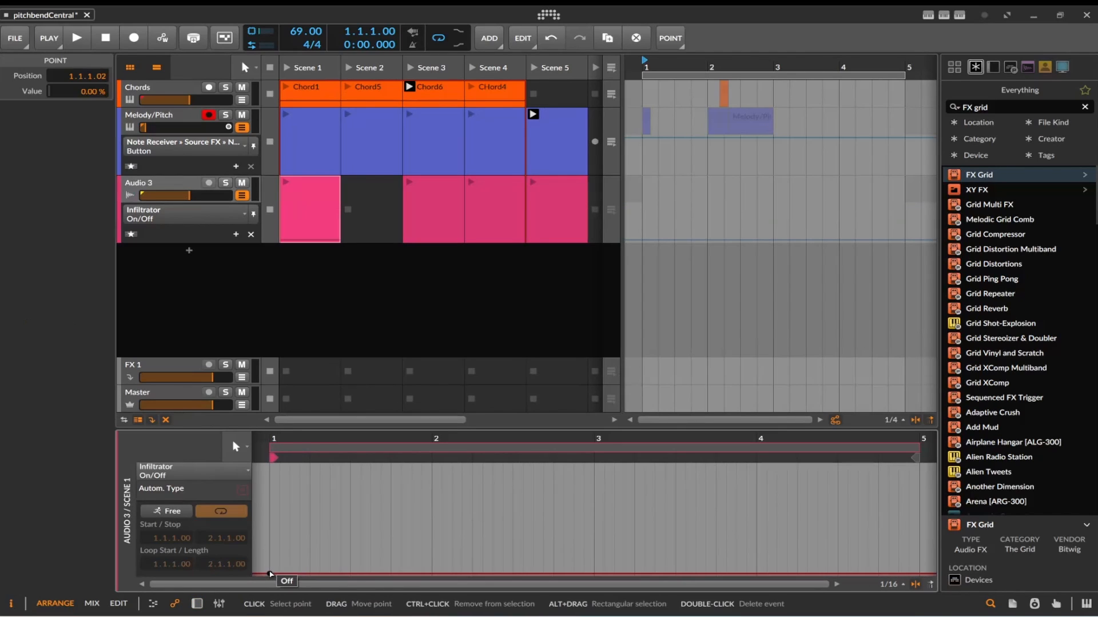
pyautogui.click(436, 215)
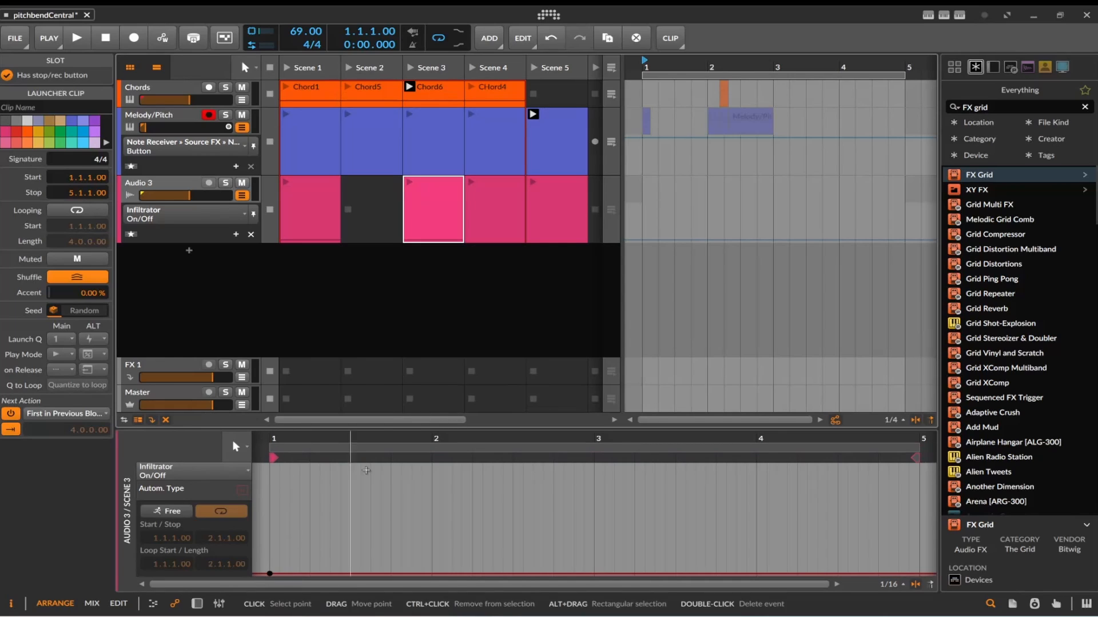
# Step: Insert an On point for Infiltrator On/Off at the start of Audio 3's Scene 4 clip and an Off point in its Scene 5 clip
pyautogui.click(475, 197)
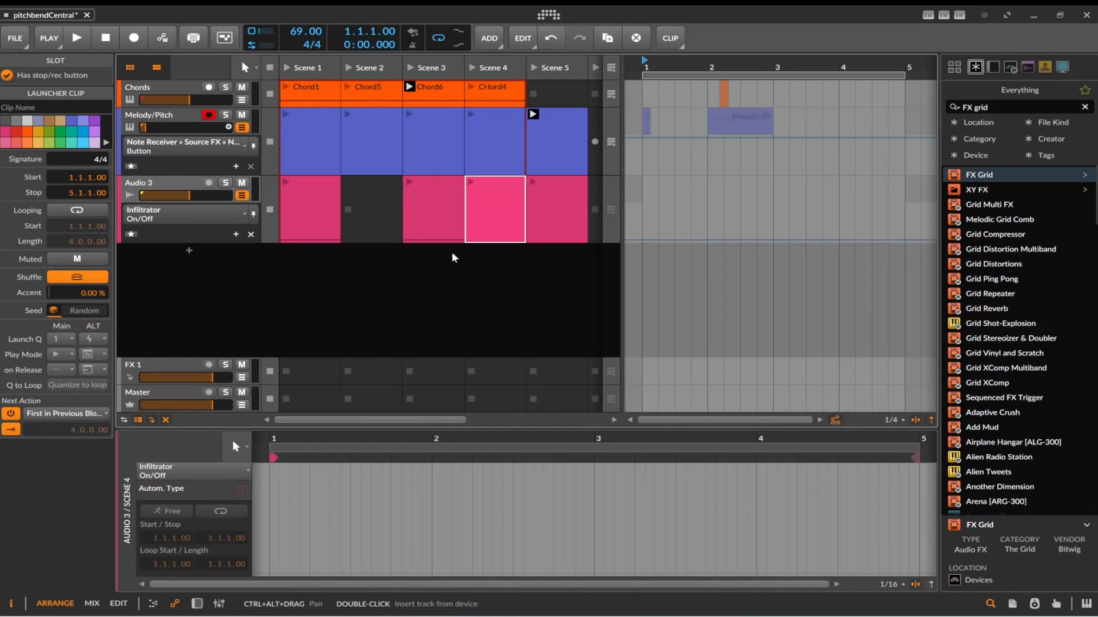
pyautogui.click(274, 460)
pyautogui.doubleClick(267, 475)
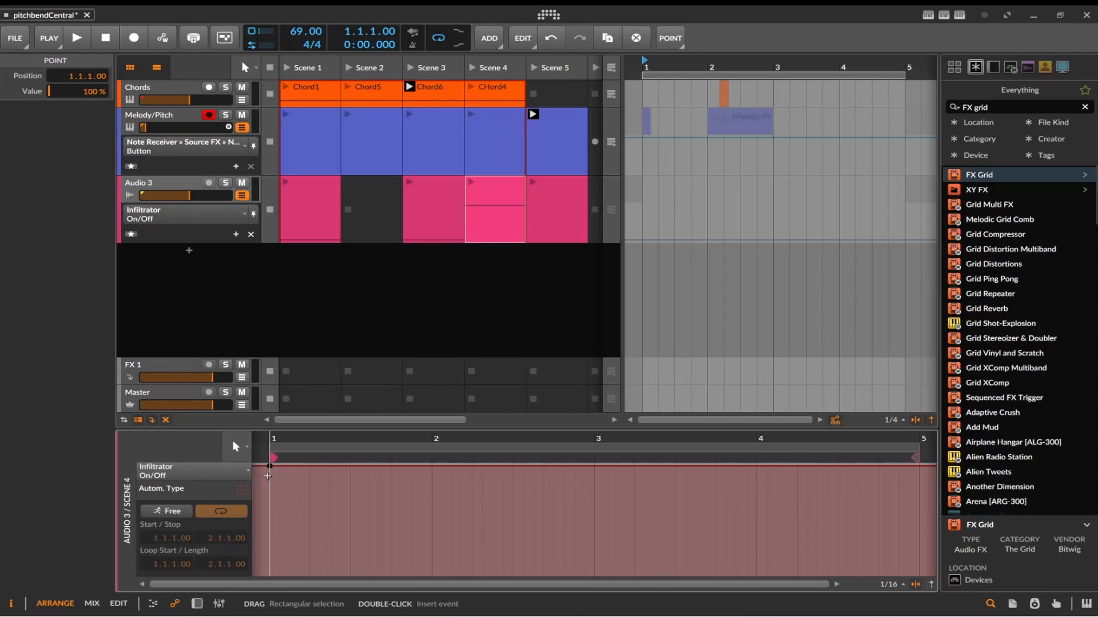
pyautogui.click(558, 236)
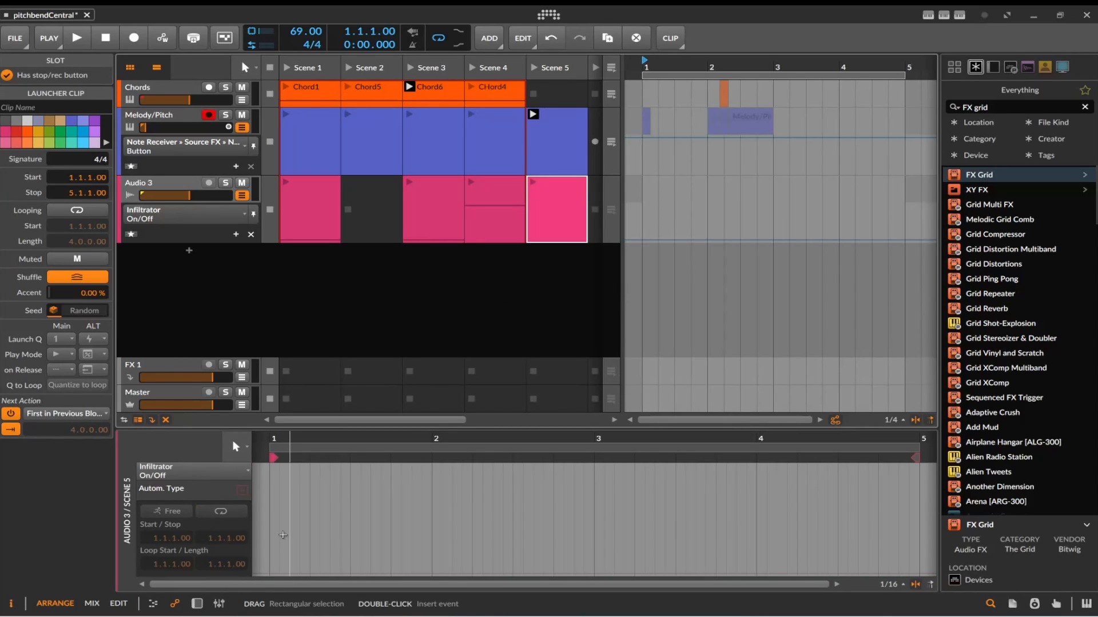
pyautogui.doubleClick(266, 576)
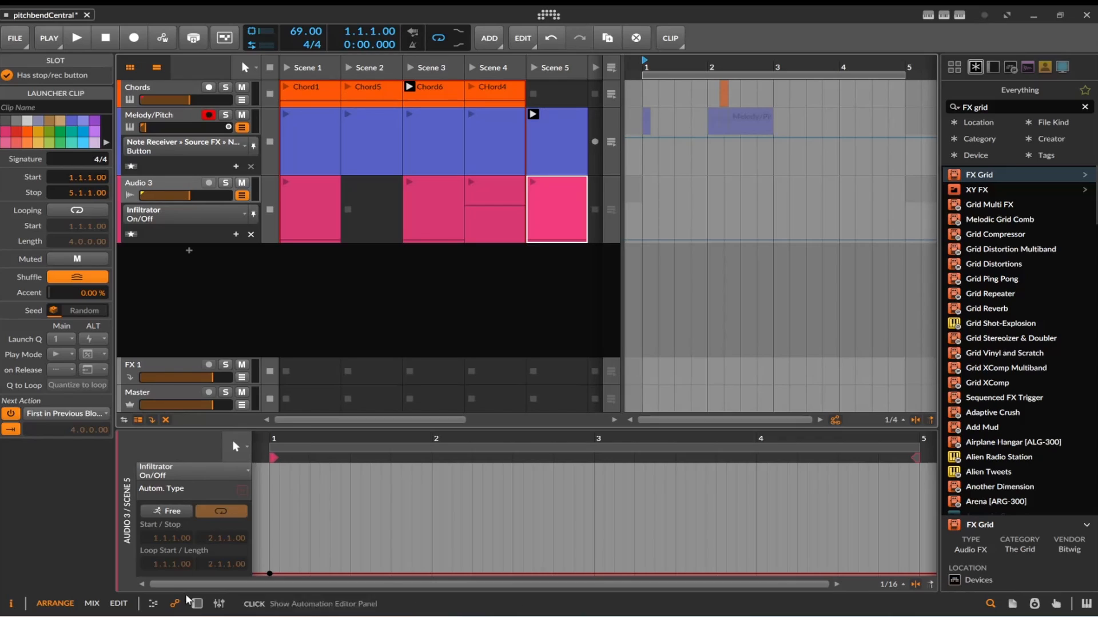
# Step: Show FX Grid On/Off in Audio 3's automation lane and insert an Off point near the start of the Scene 1 clip
pyautogui.click(197, 603)
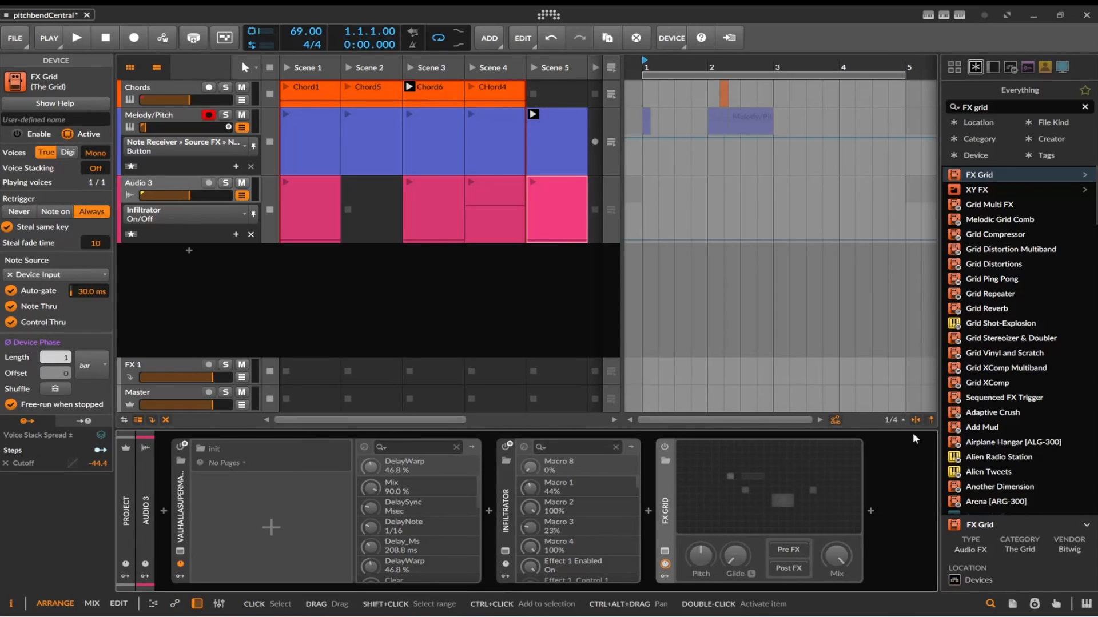
pyautogui.click(668, 447)
pyautogui.click(668, 447)
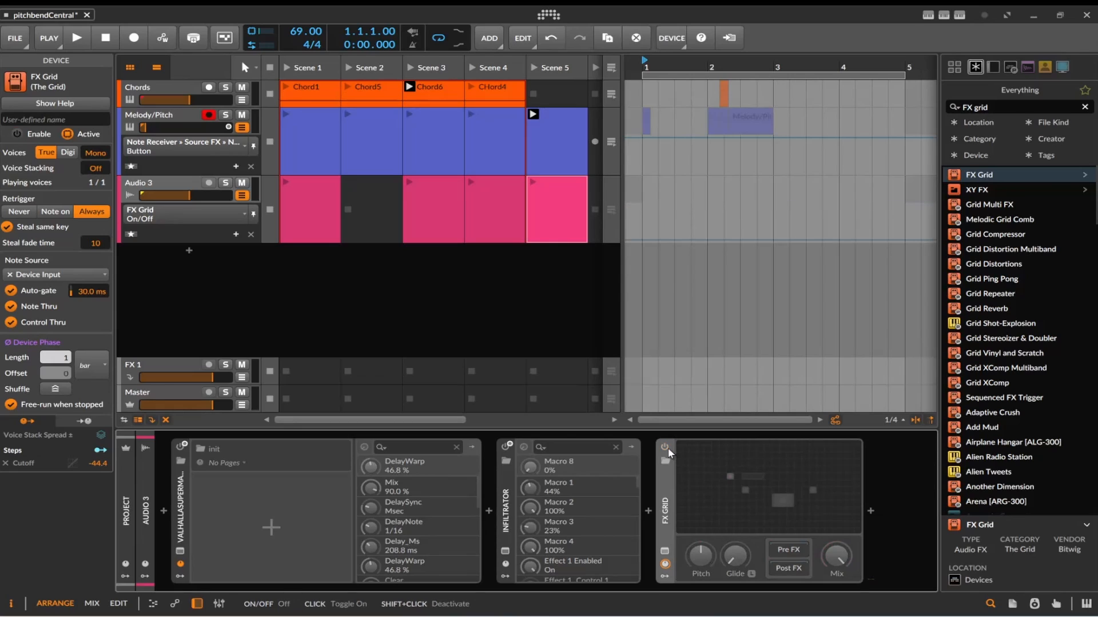
pyautogui.click(668, 447)
pyautogui.doubleClick(309, 209)
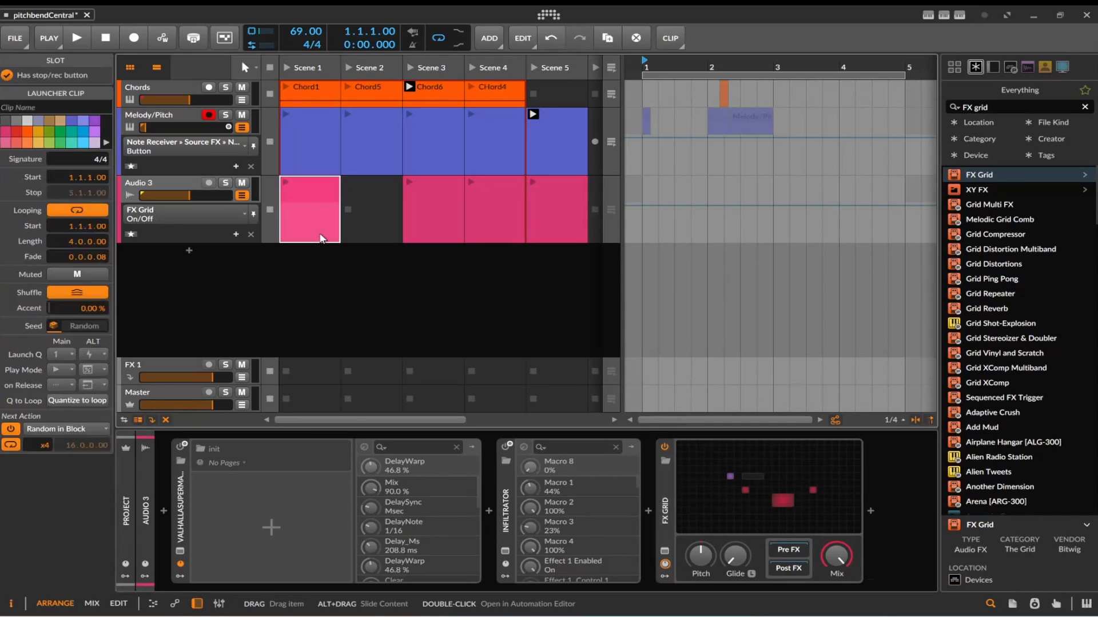
pyautogui.doubleClick(276, 571)
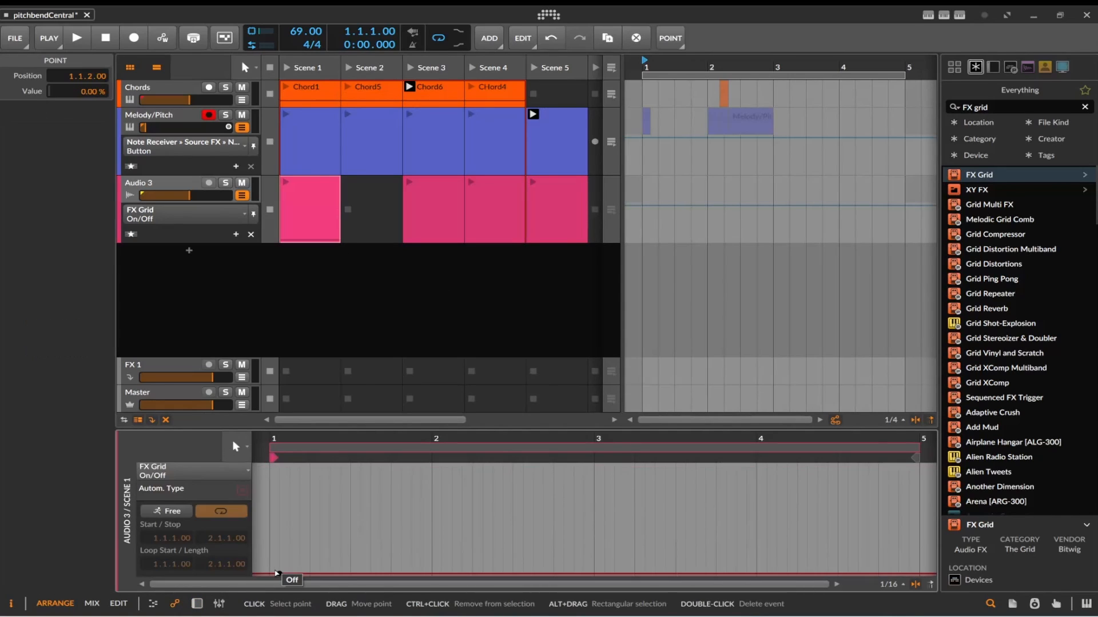
# Step: Insert FX Grid On/Off points in Audio 3's clips: Off at the start of Scene 3 and Scene 4, On near the start of Scene 5
pyautogui.click(437, 220)
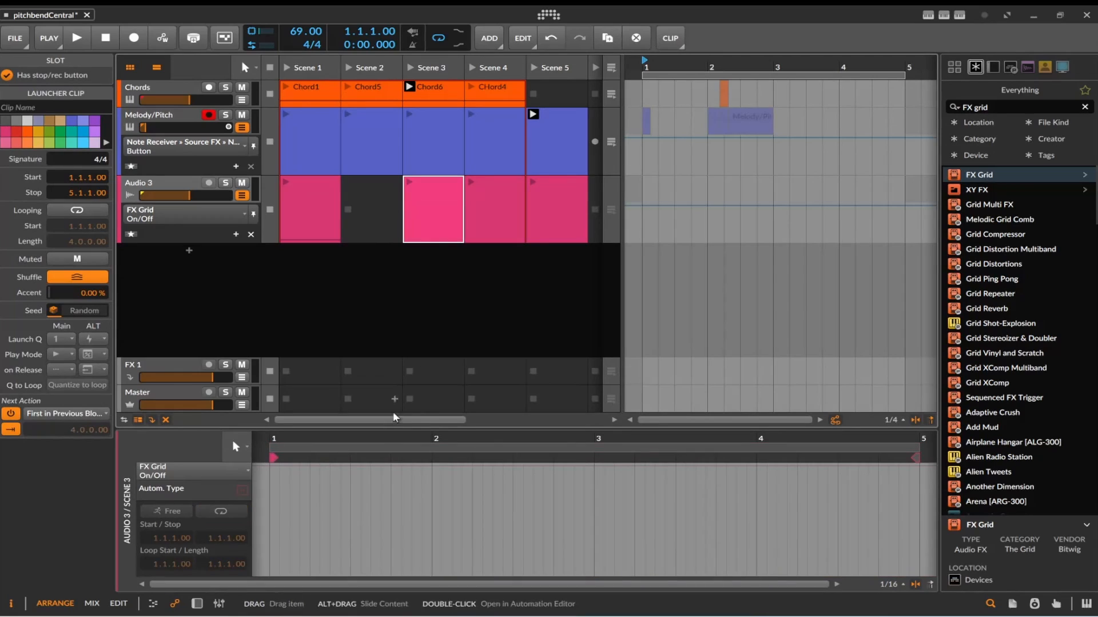
pyautogui.click(258, 575)
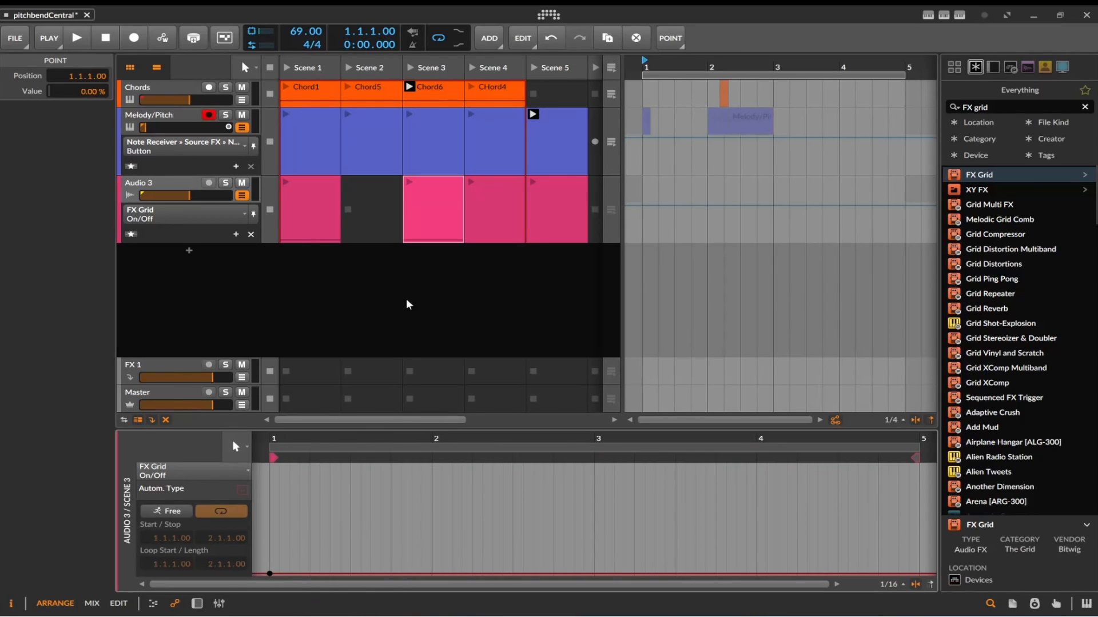
pyautogui.click(479, 235)
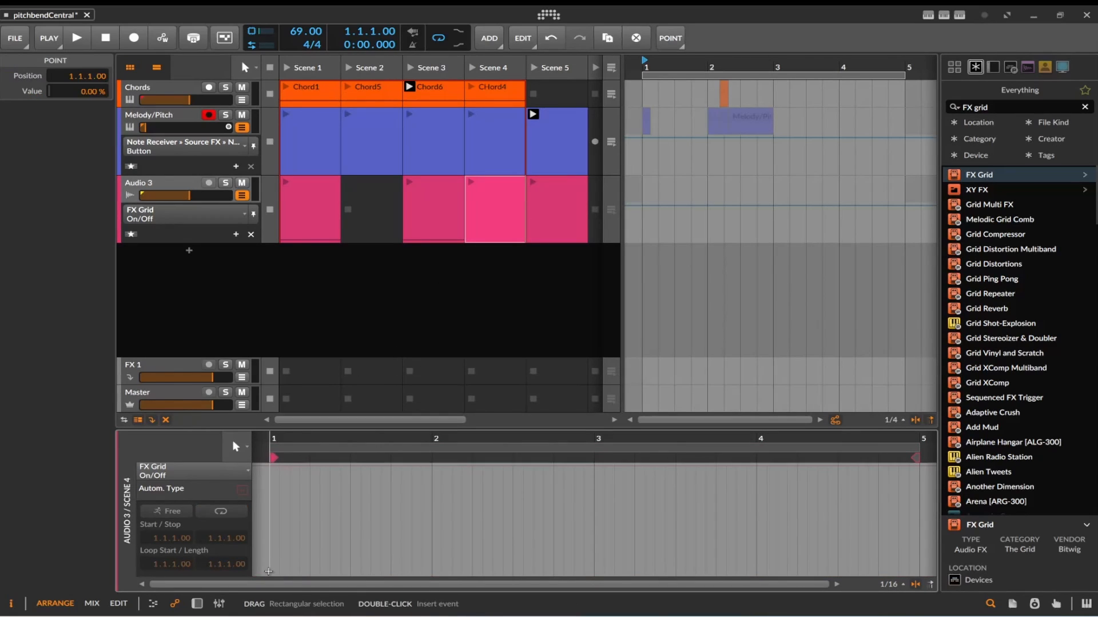
pyautogui.click(546, 231)
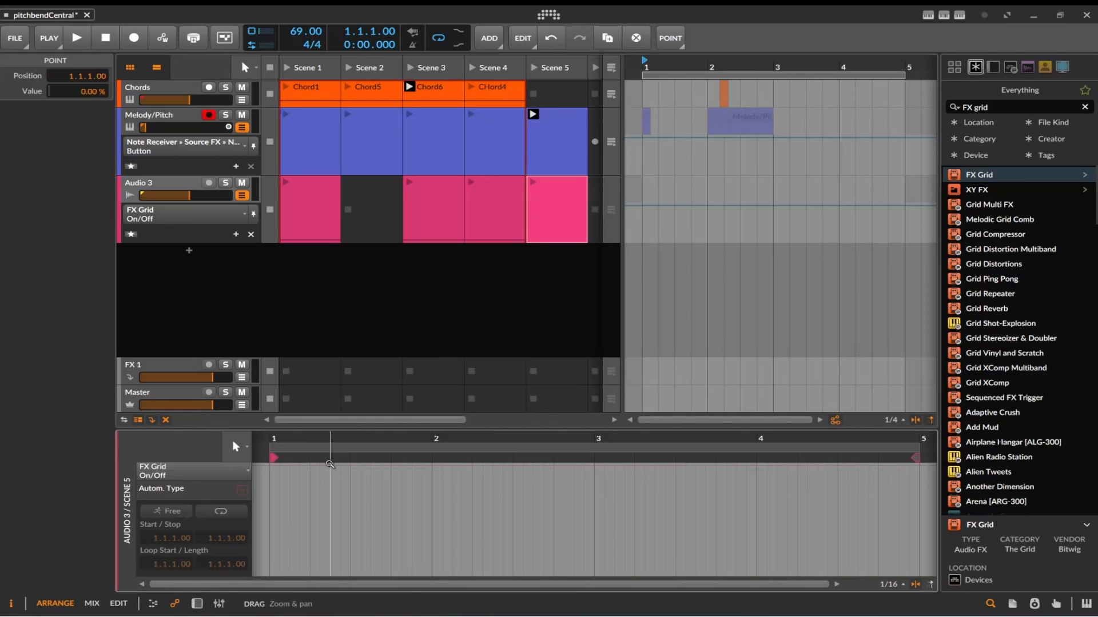
pyautogui.doubleClick(281, 477)
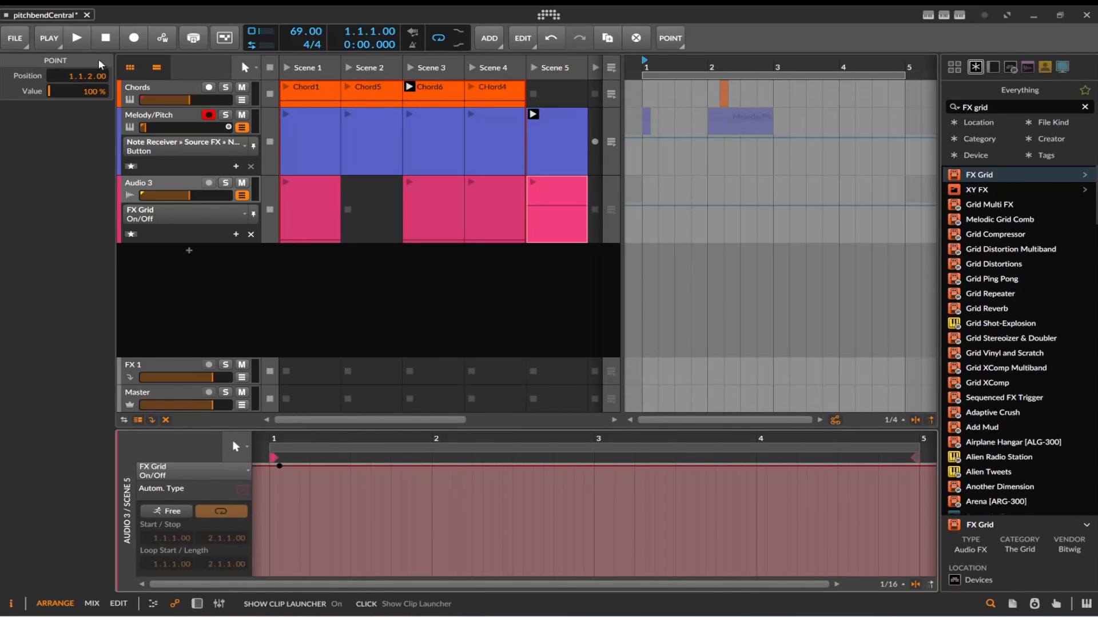
# Step: Launch Scene 1 in the clip launcher
pyautogui.click(284, 70)
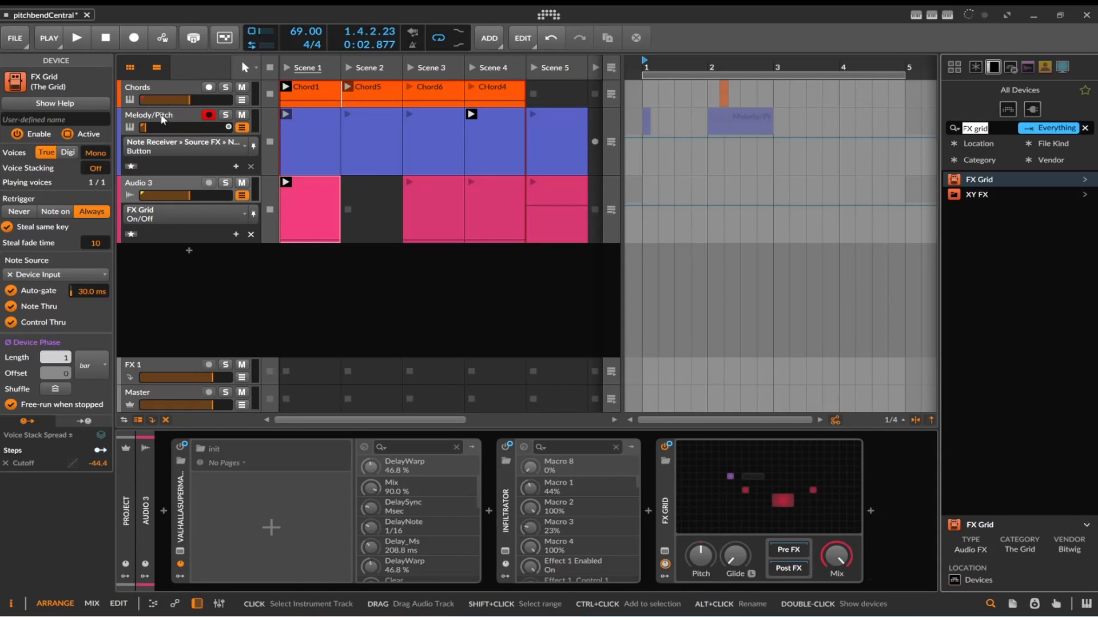
# Step: Search the devices for "rec" and insert an Audio Receiver before ValhallaSupermassive in Audio 3's device chain
pyautogui.tripleClick(1002, 127)
pyautogui.press('BackSpace')
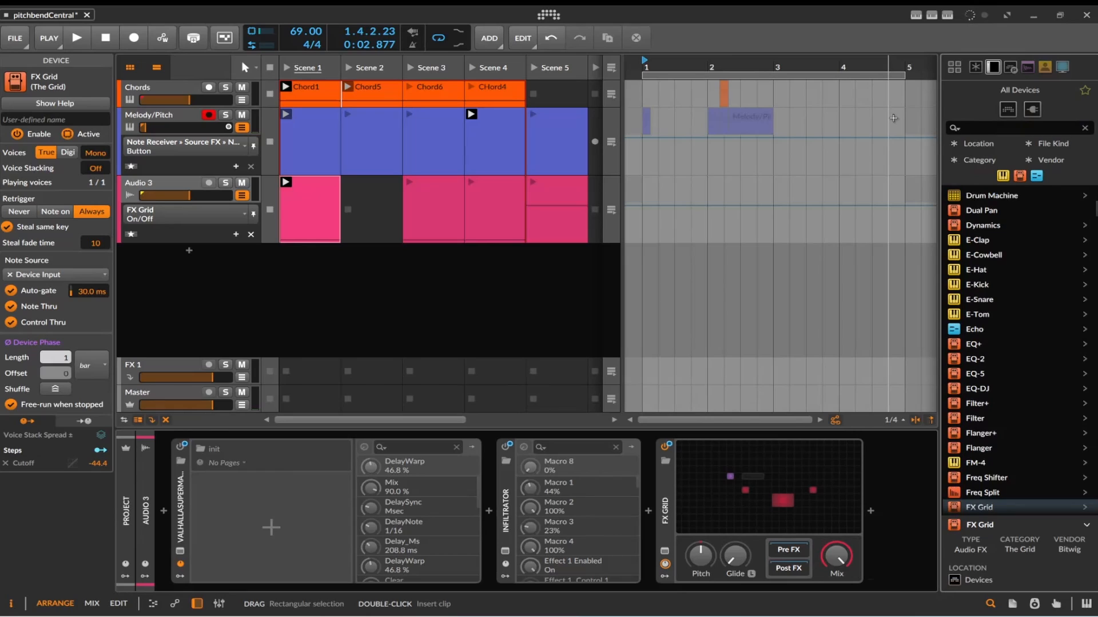
pyautogui.write('audi')
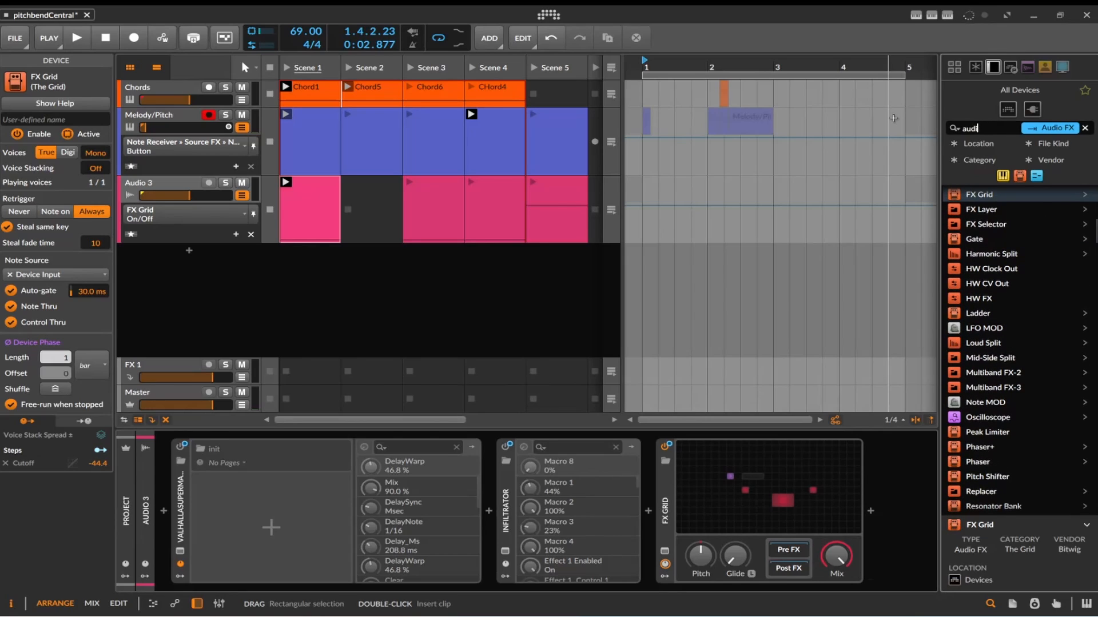
pyautogui.press('BackSpace')
pyautogui.press('BackSpace')
pyautogui.press('BackSpace')
pyautogui.press('BackSpace')
pyautogui.write('red')
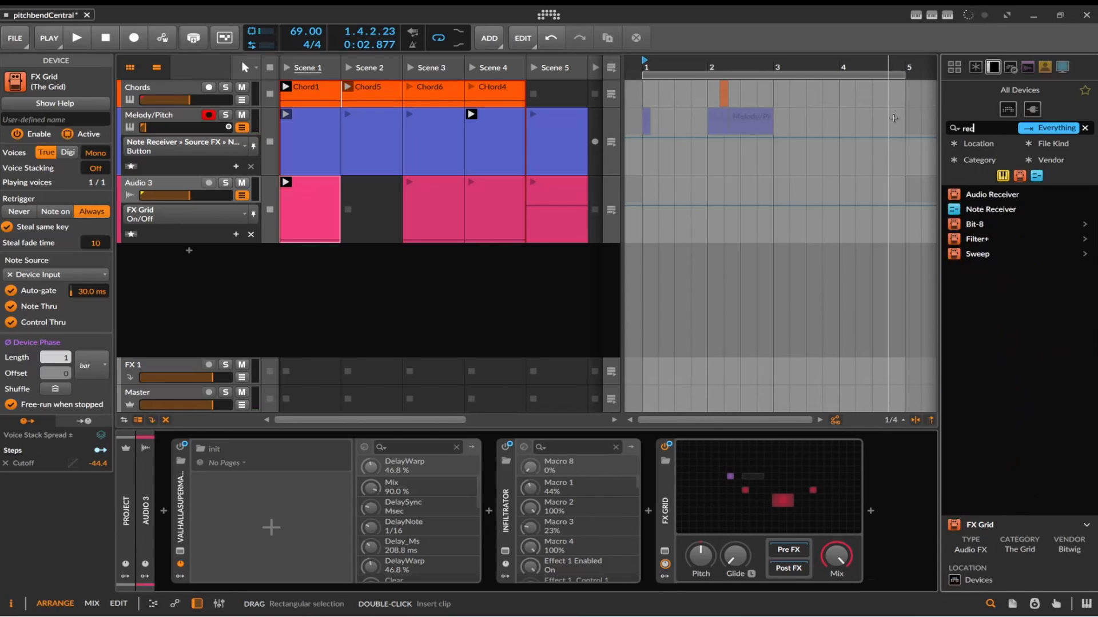
pyautogui.press('BackSpace')
pyautogui.write('c')
pyautogui.moveTo(992, 194); pyautogui.dragTo(162, 487)
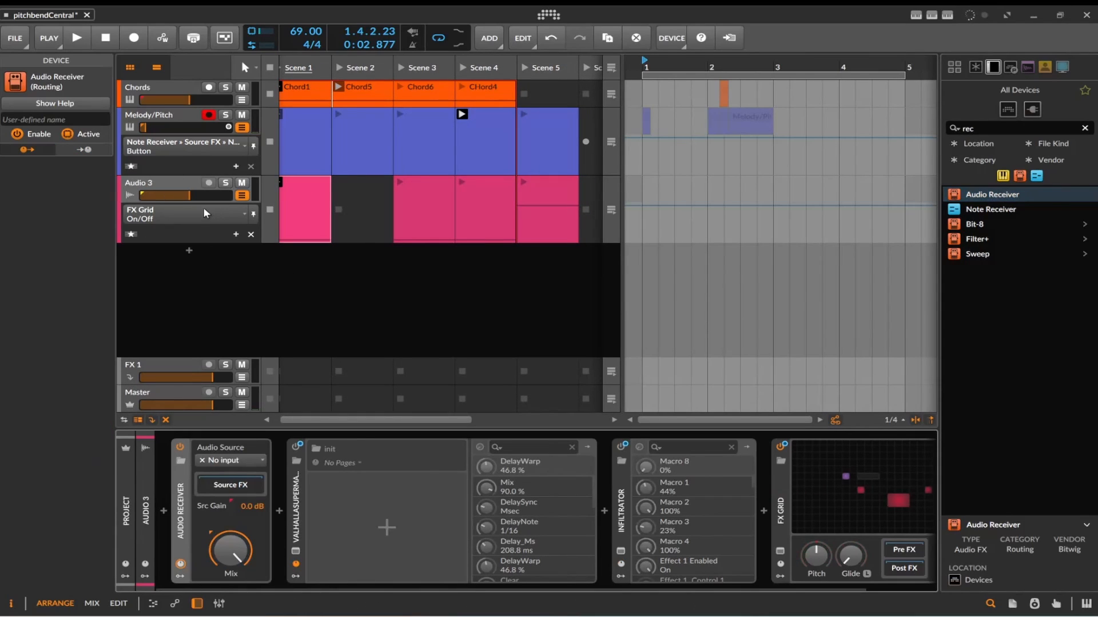
# Step: Set the Audio Receiver's audio source to Melody/Pitch (PRE)
pyautogui.click(206, 461)
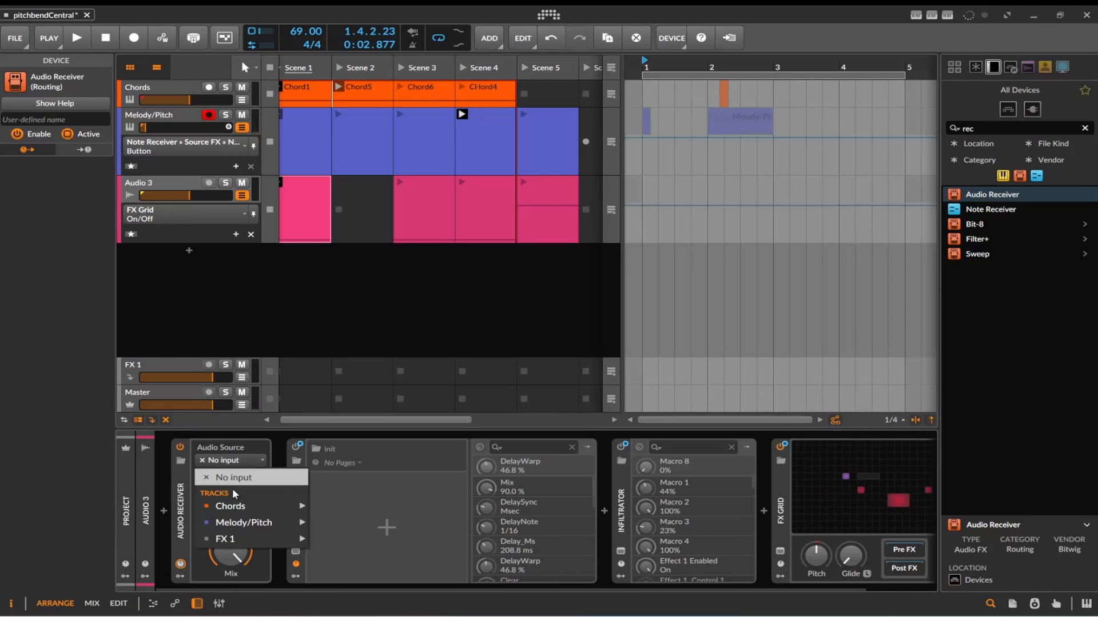
pyautogui.moveTo(251, 522)
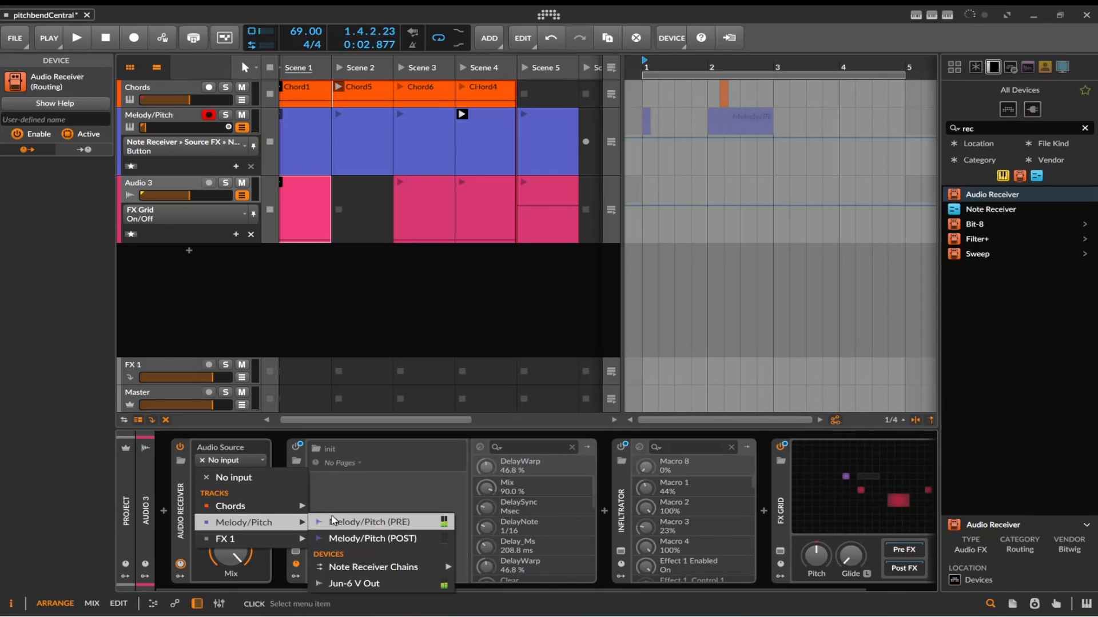
pyautogui.click(375, 522)
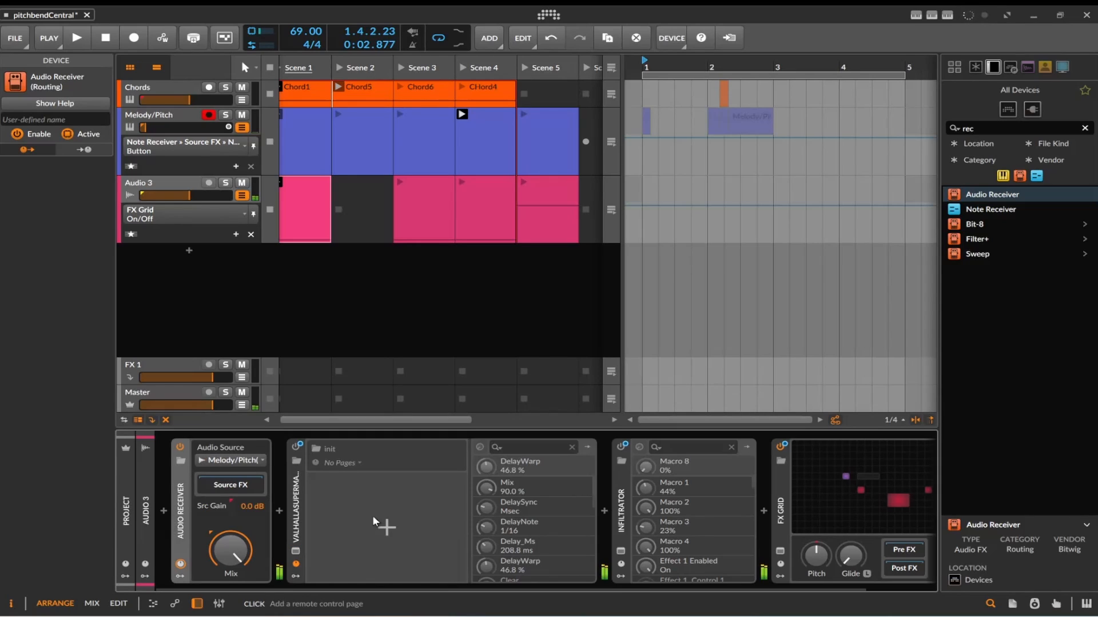
# Step: Start playback and raise Audio 3's track volume
pyautogui.click(77, 37)
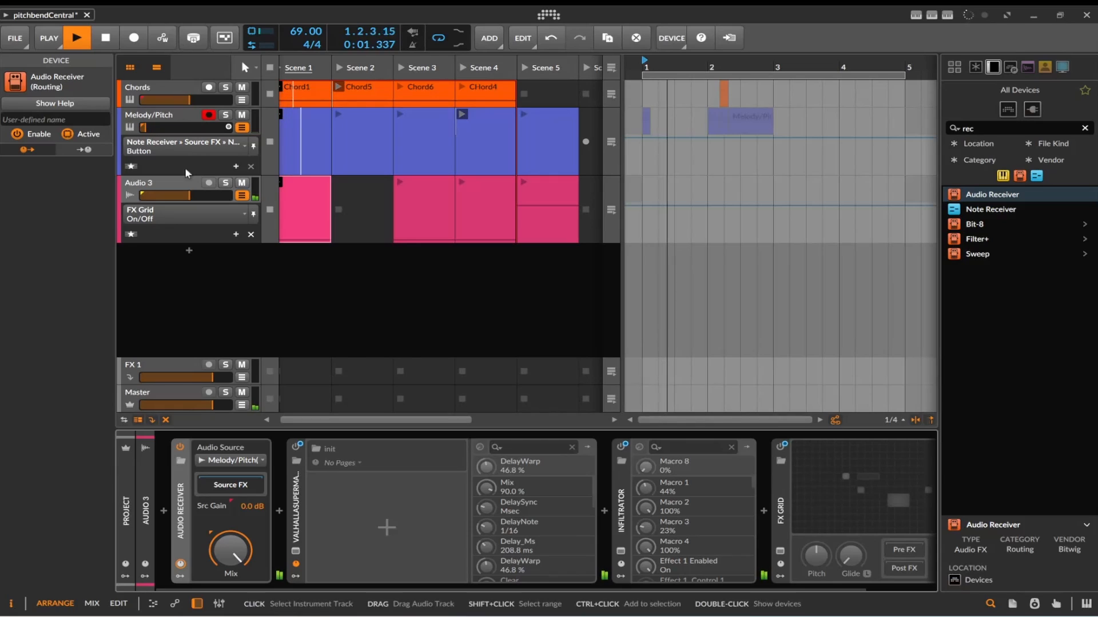
pyautogui.moveTo(189, 195); pyautogui.dragTo(218, 195)
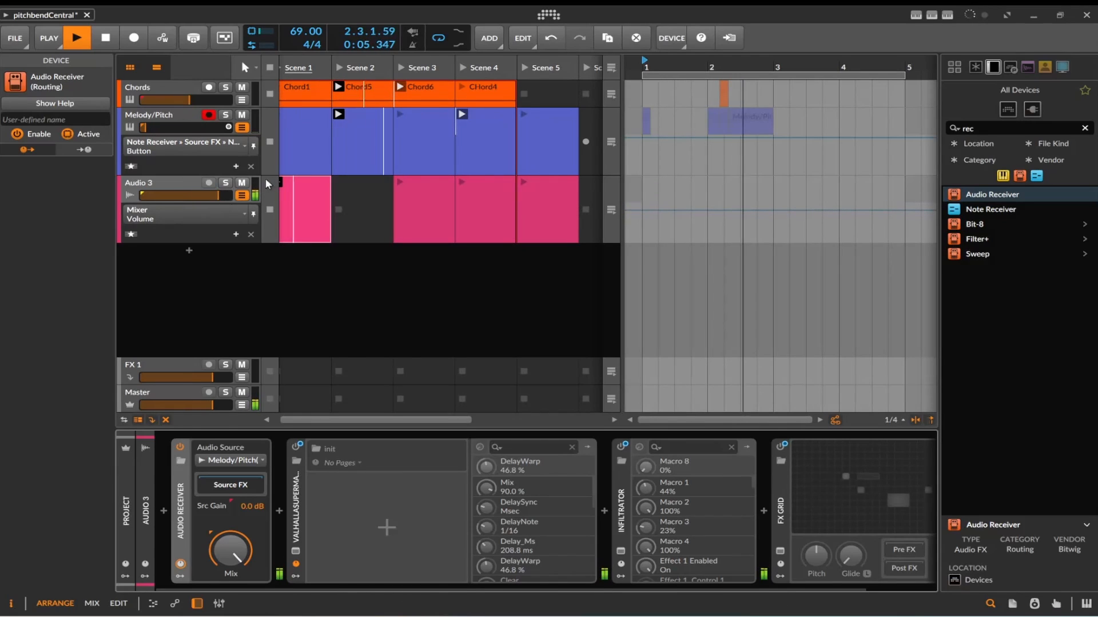
# Step: Set the loop count before the Random in Block next action to x2 for Audio 3's Scene 1 clip
pyautogui.moveTo(357, 421); pyautogui.dragTo(269, 419)
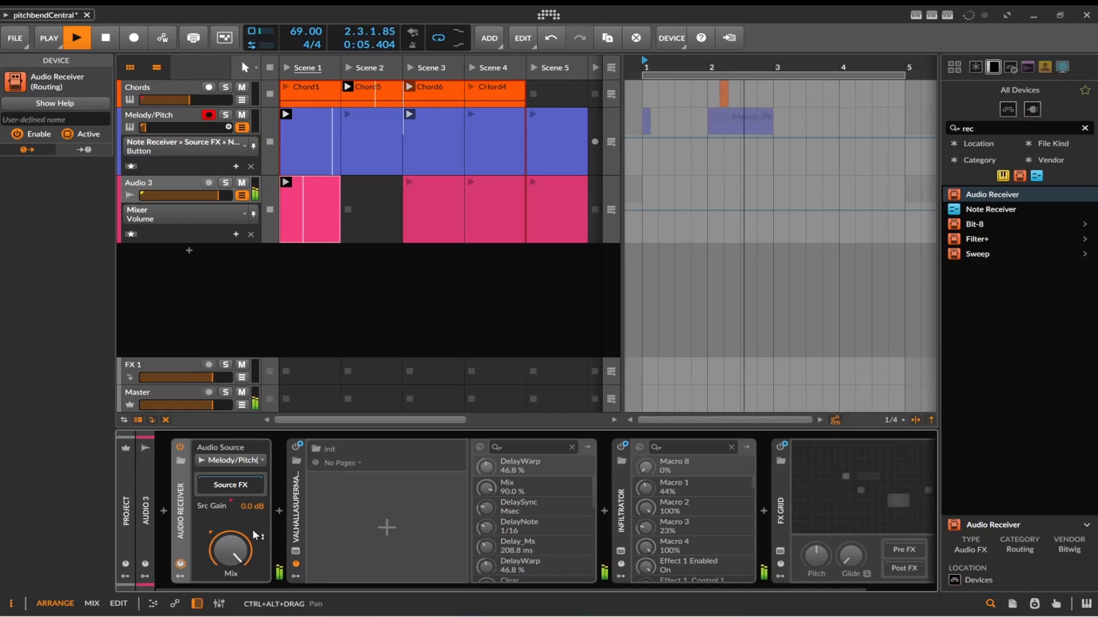
pyautogui.click(311, 179)
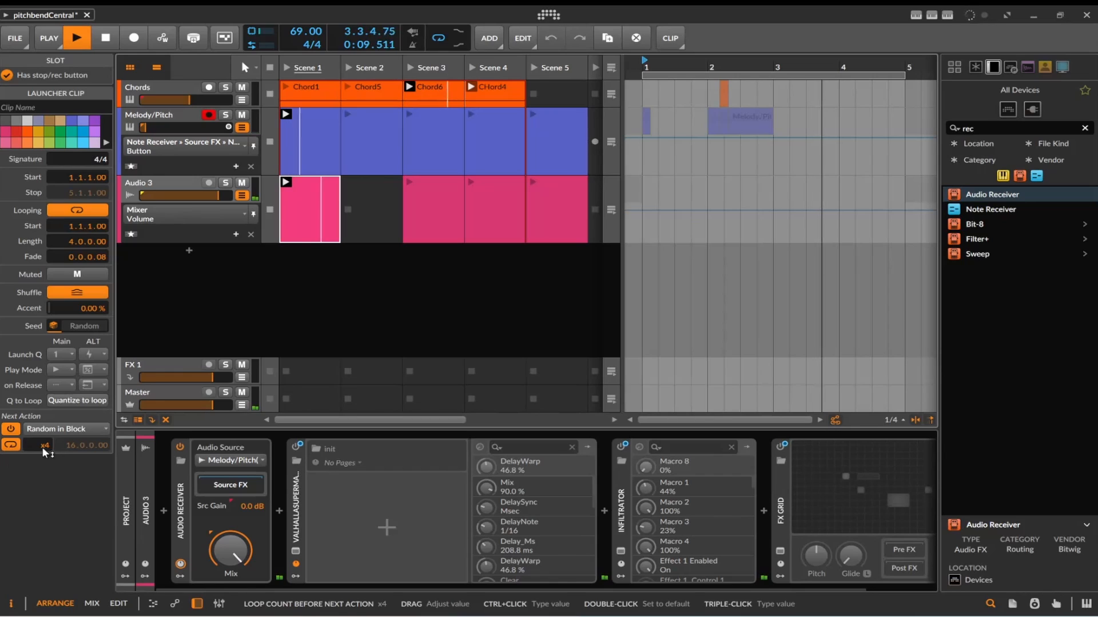
pyautogui.moveTo(42, 447); pyautogui.dragTo(42, 461)
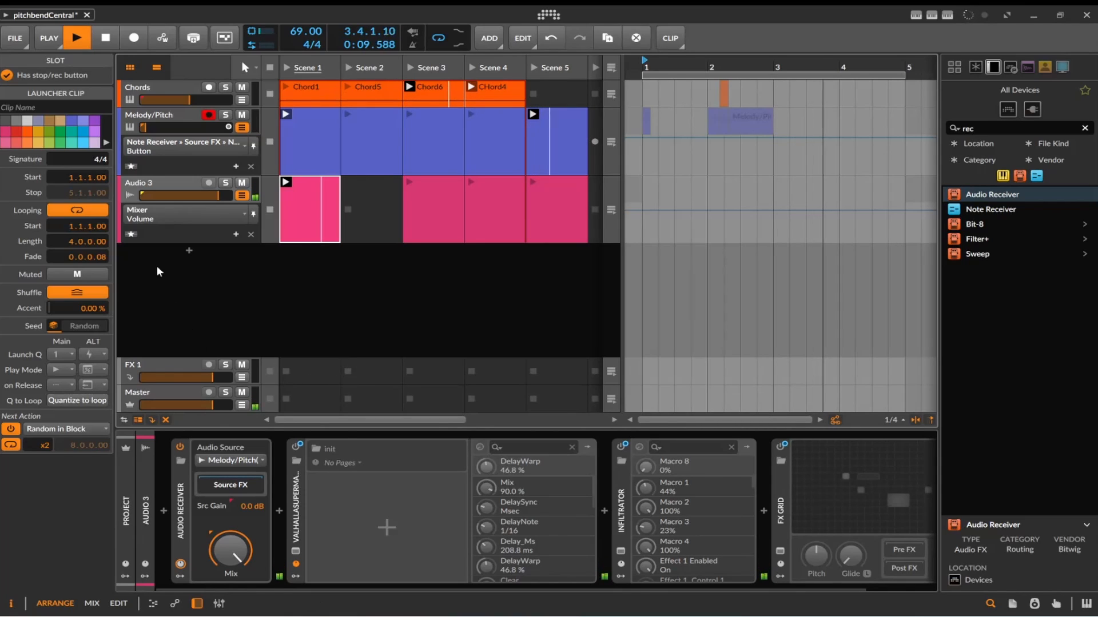
# Step: Restart playback from Scene 1 and set the next action of Audio 3's Scene 1 clip to Random in Next Block
pyautogui.click(100, 37)
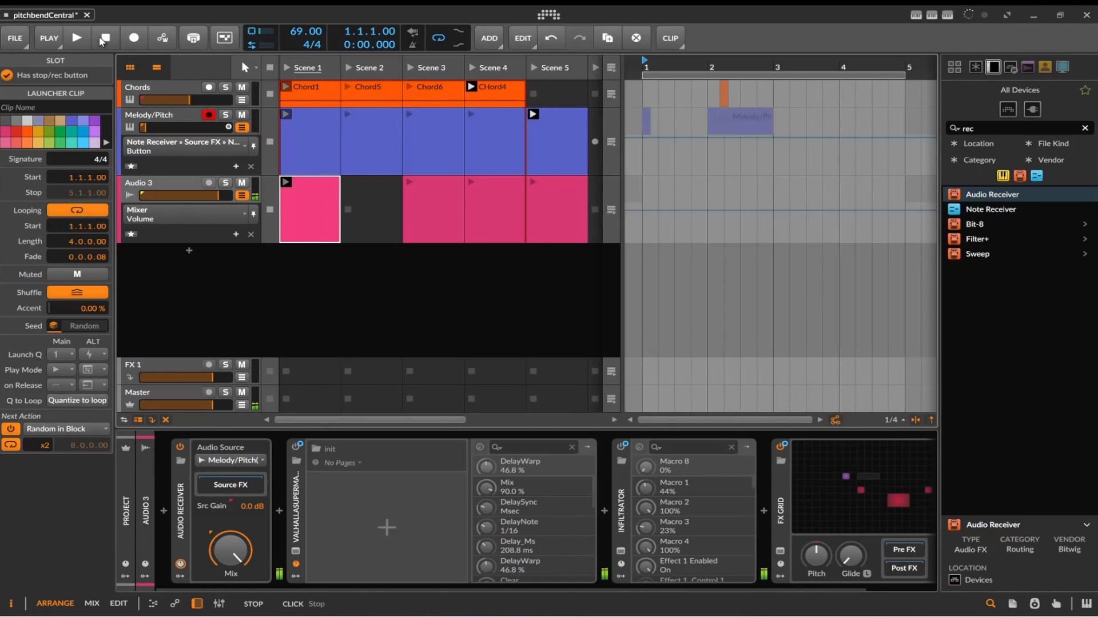
pyautogui.click(290, 65)
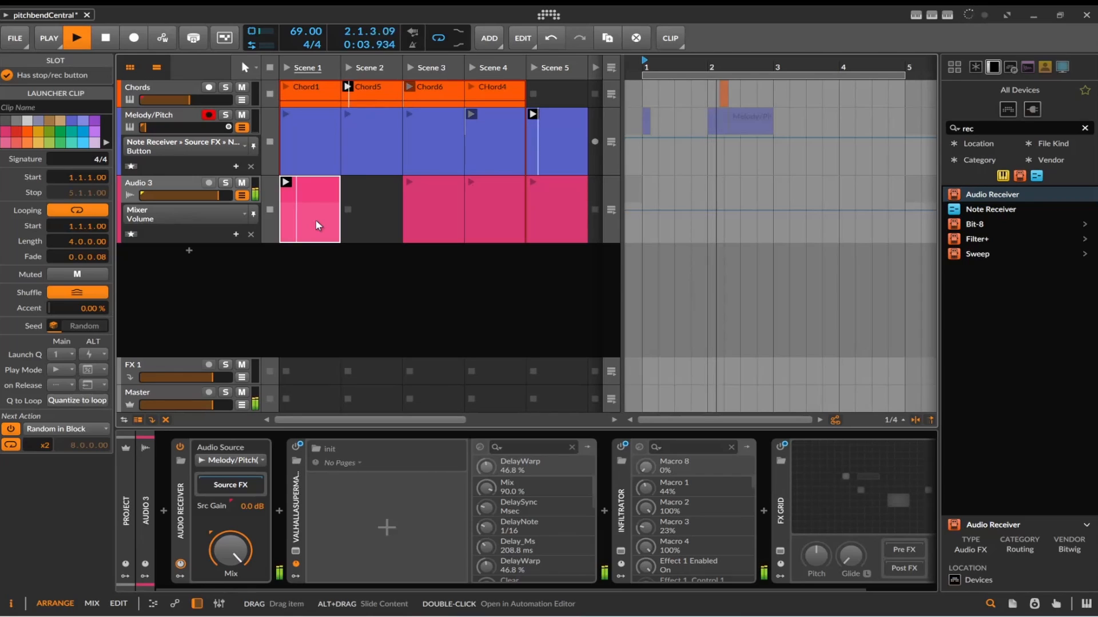
pyautogui.click(90, 428)
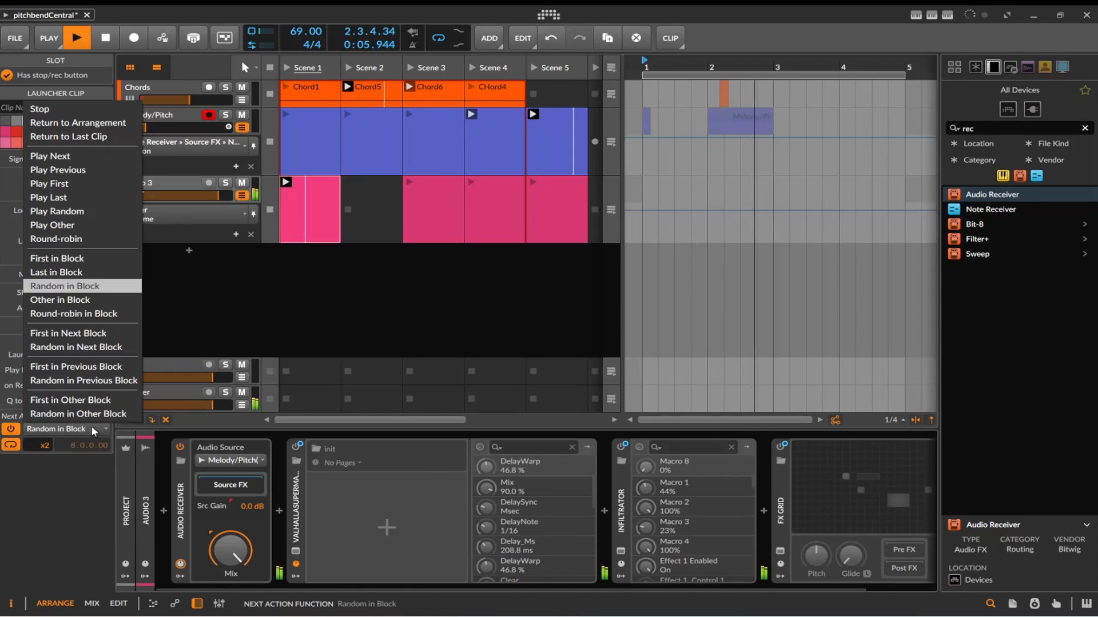
pyautogui.click(76, 347)
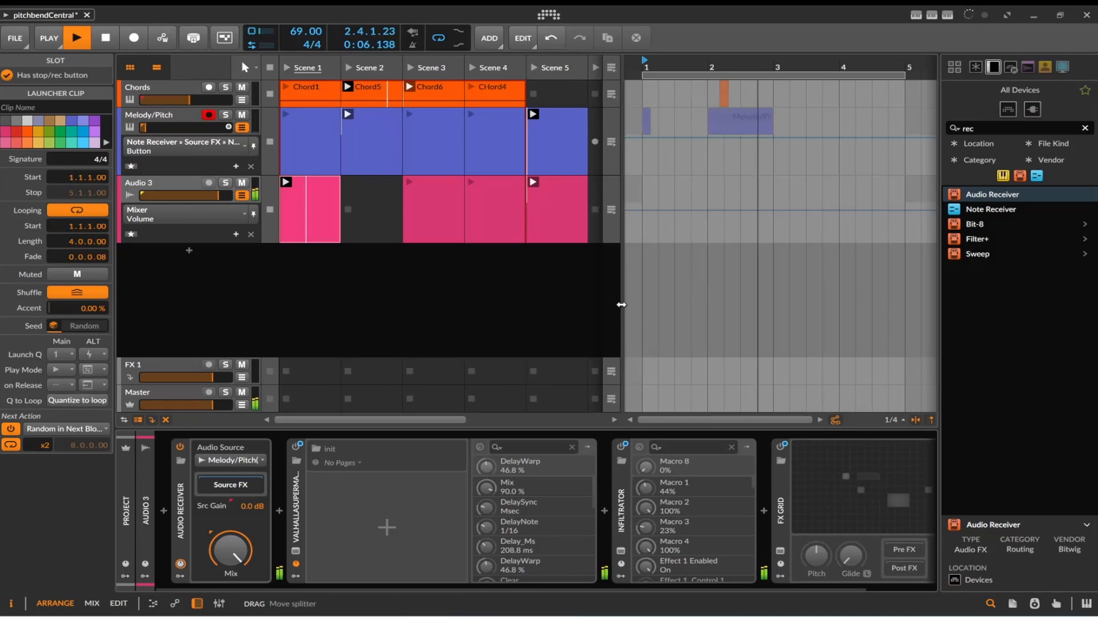
# Step: Widen the clip launcher to show Scene 6 and select Audio 3's Scene 5 clip, checking the device chain through FX Grid
pyautogui.moveTo(619, 303); pyautogui.dragTo(670, 303)
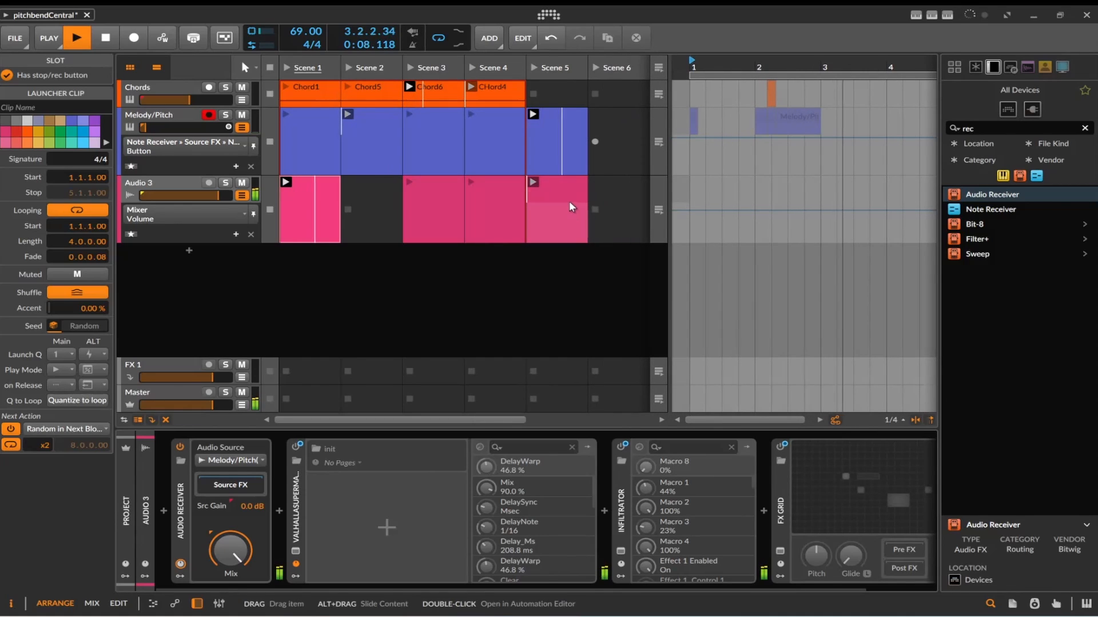
pyautogui.click(550, 184)
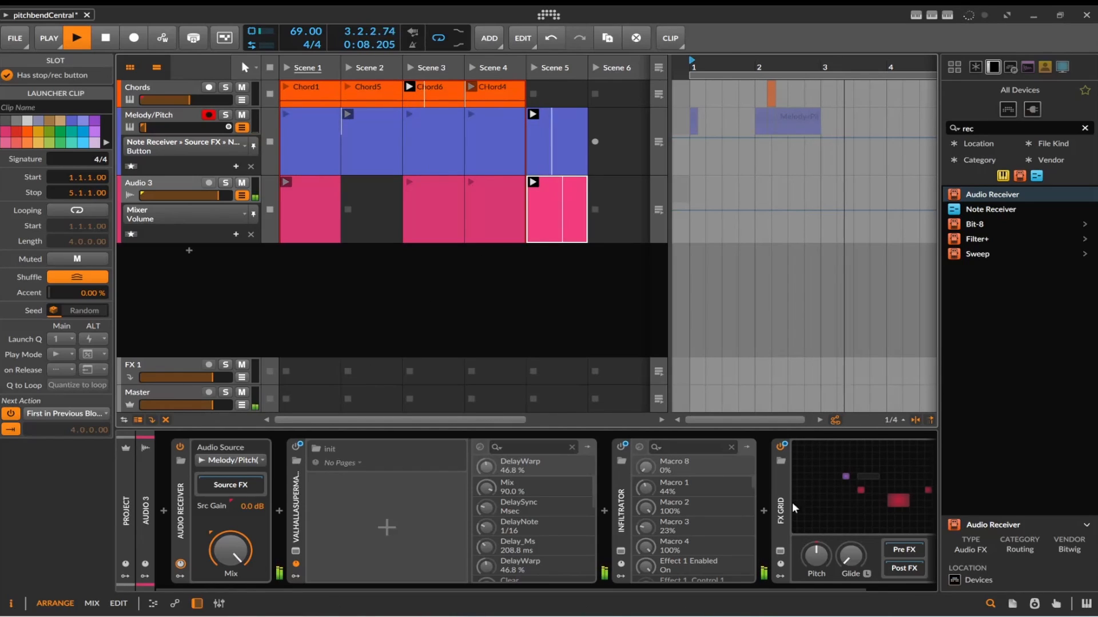
pyautogui.moveTo(699, 589); pyautogui.dragTo(769, 590)
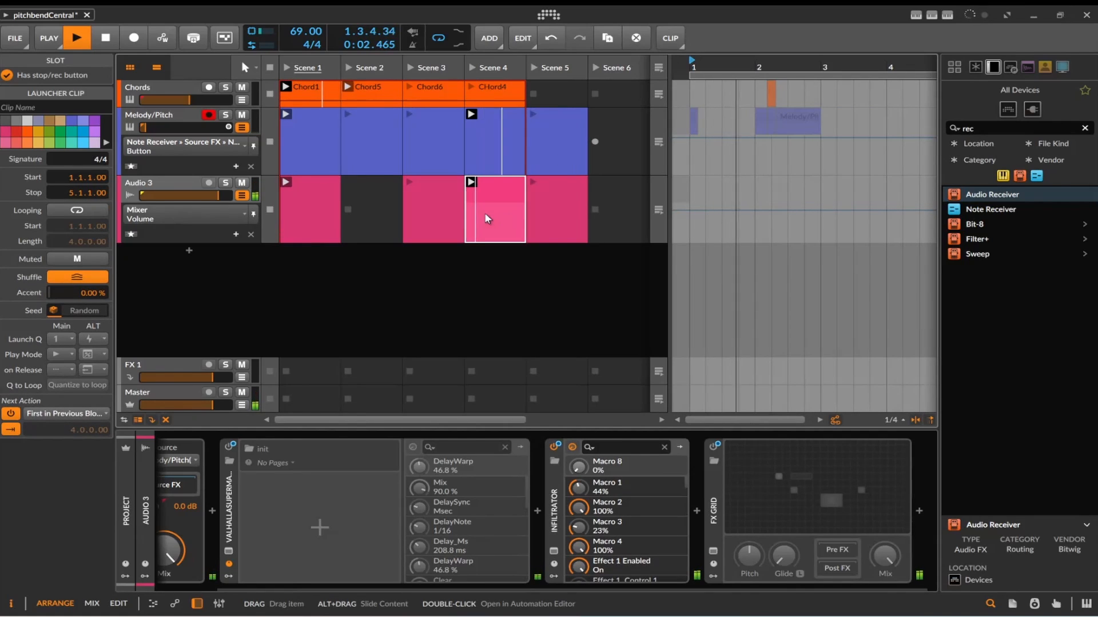
# Step: Open Infiltrator's plug-in window, advance its preset to Instant Gratifier, and close the window
pyautogui.click(553, 550)
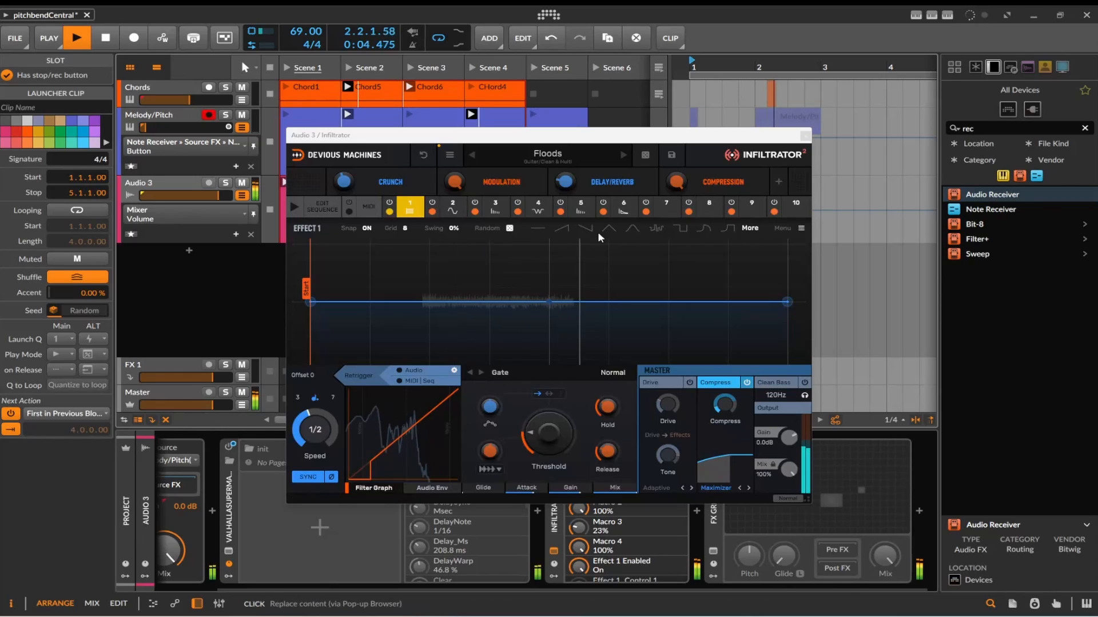
pyautogui.click(622, 156)
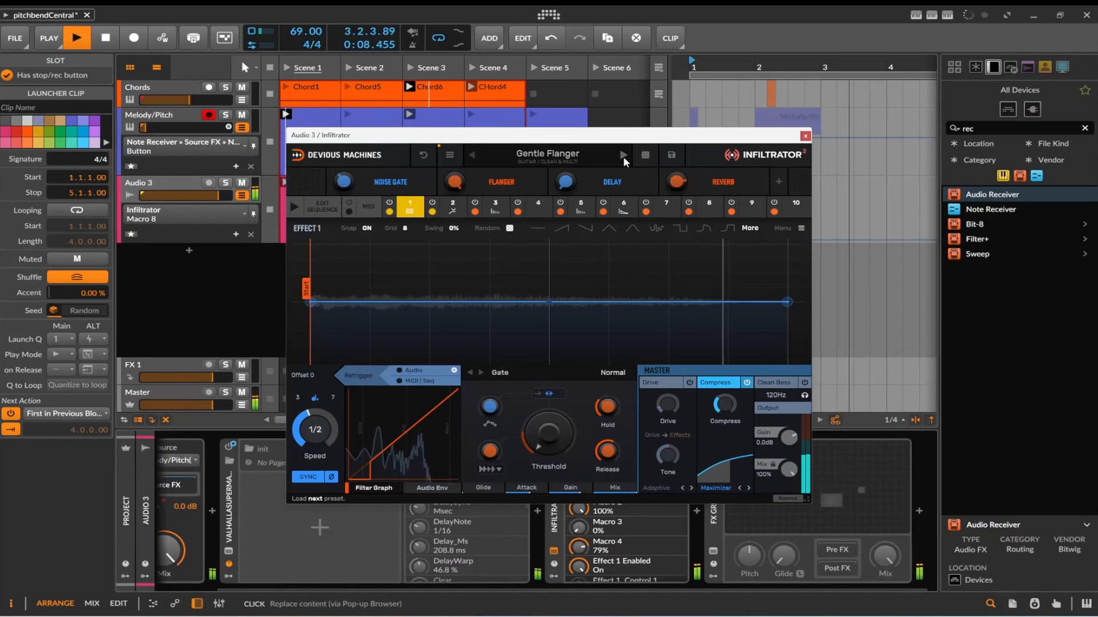
pyautogui.click(623, 155)
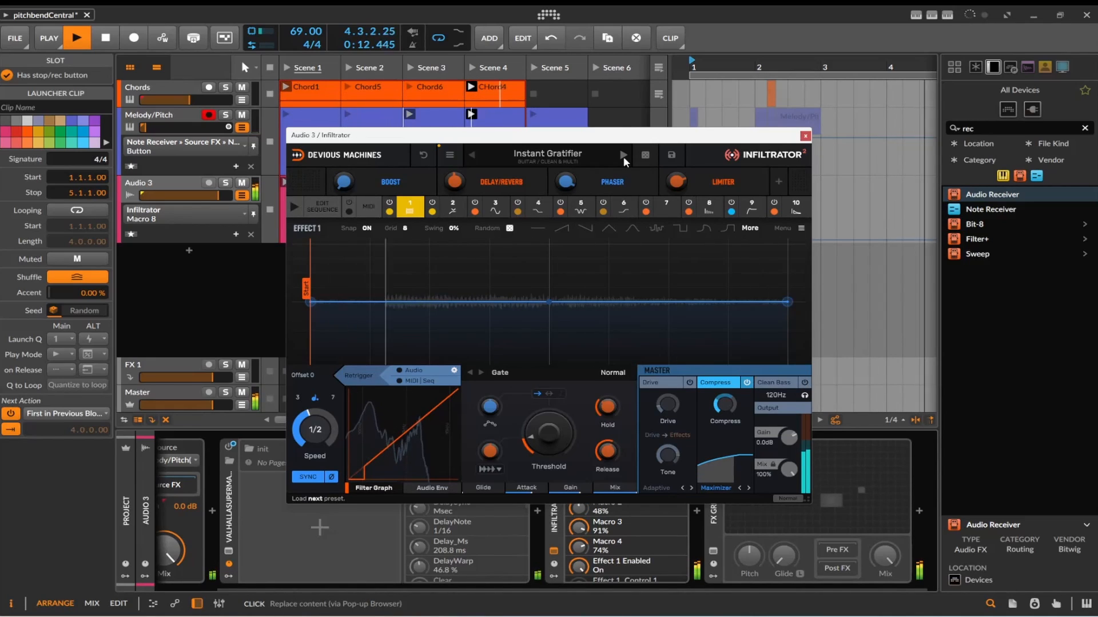
pyautogui.click(805, 136)
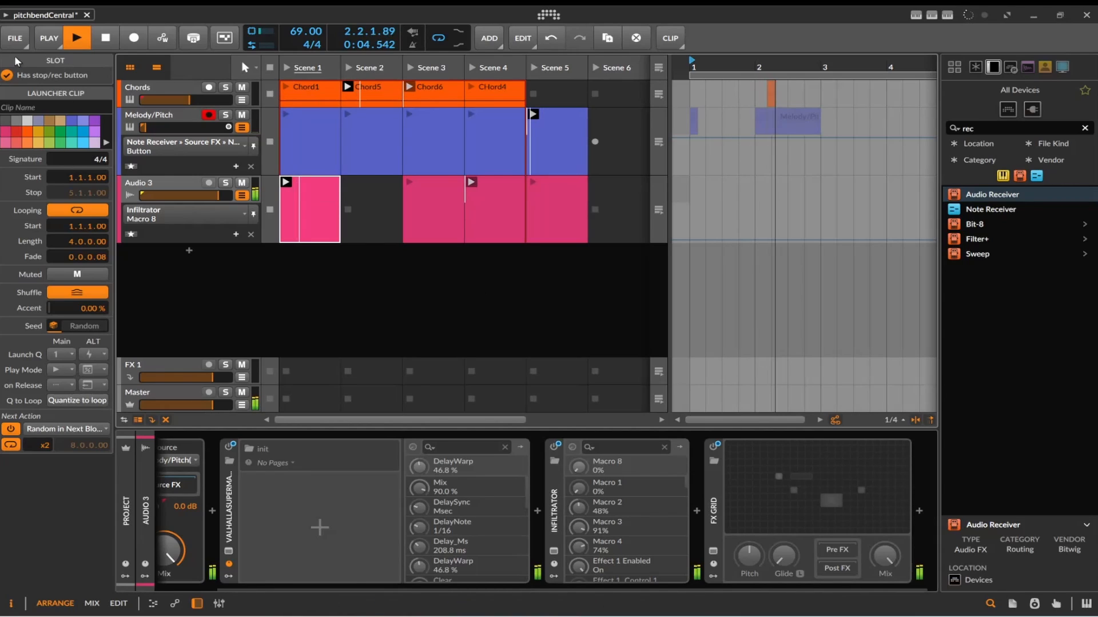
# Step: Stop playback, duplicate Audio 3's Scene 5 clip into Scene 6 and open the copy's automation
pyautogui.press('space')
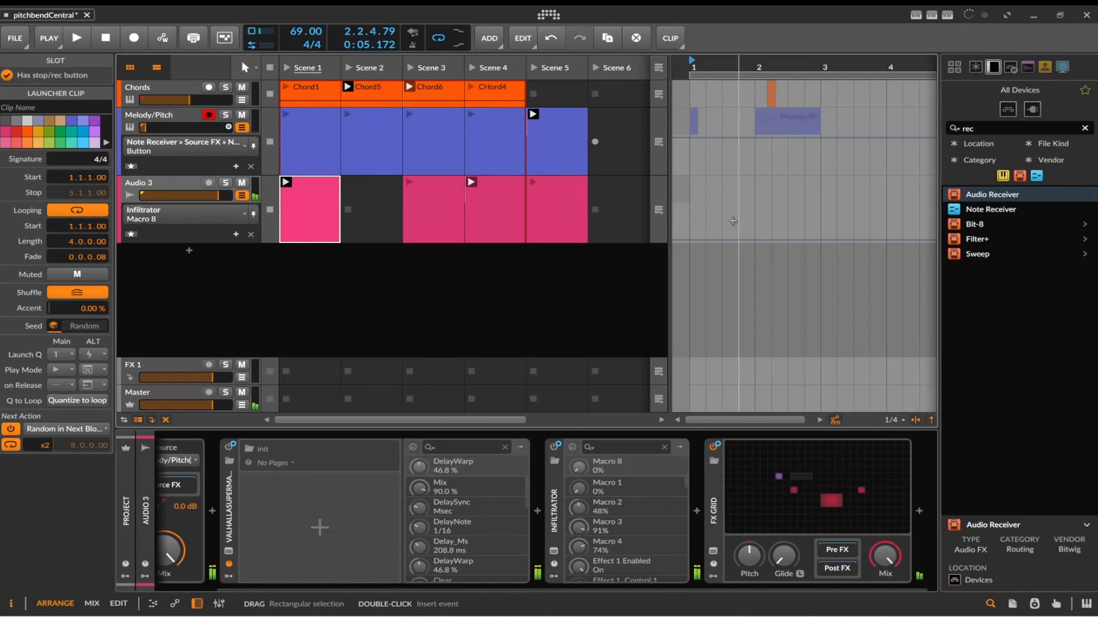
pyautogui.click(579, 213)
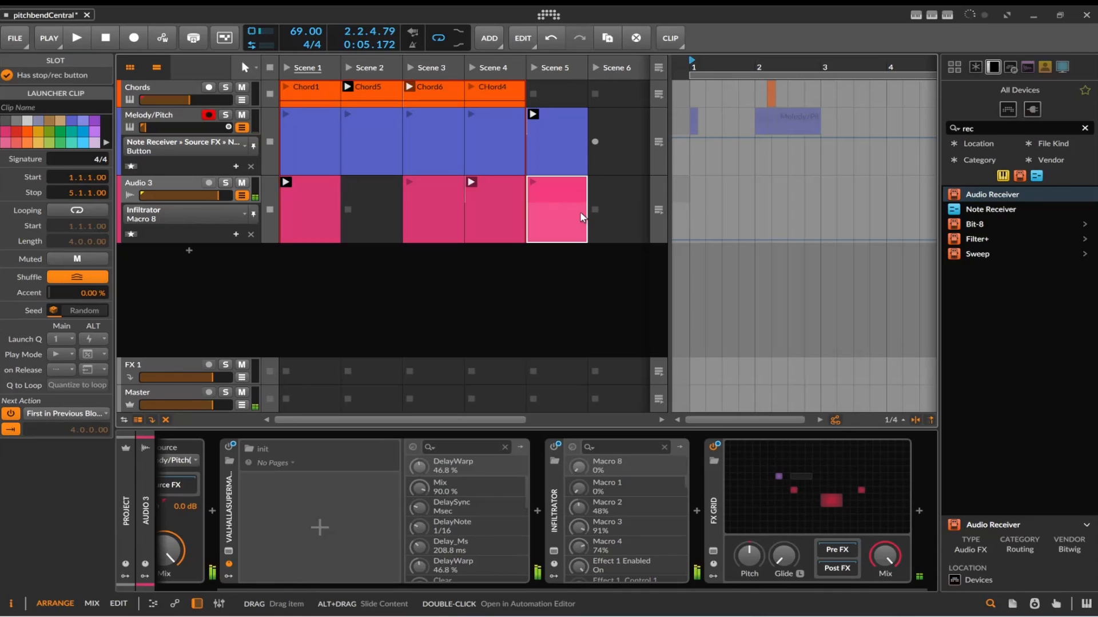
pyautogui.hotkey('ctrl', 'd')
pyautogui.doubleClick(612, 214)
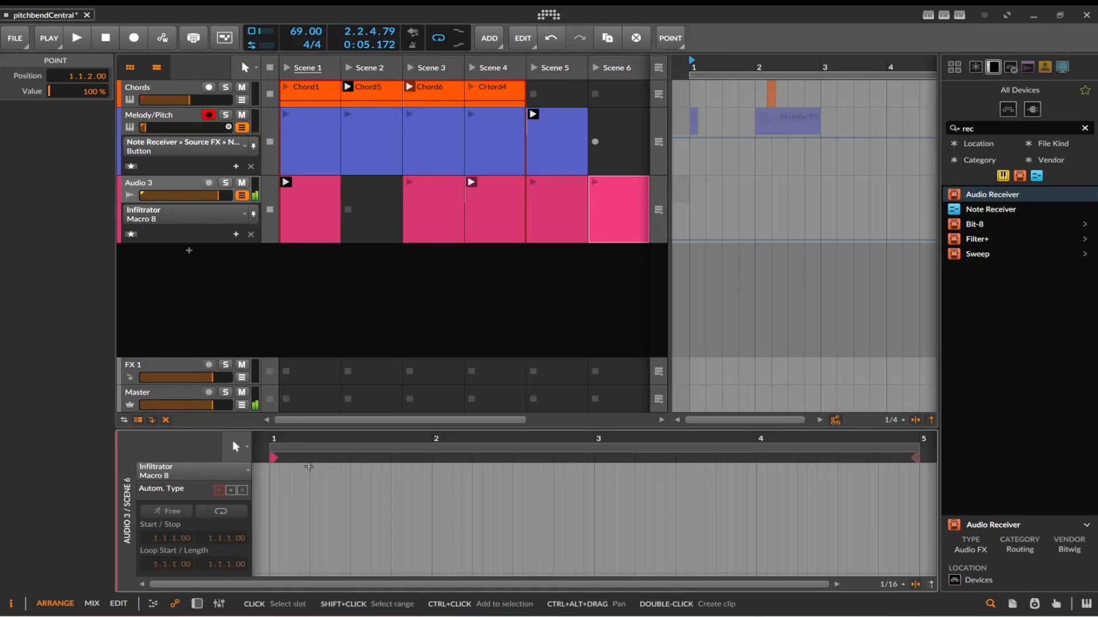
# Step: Search the devices for "tool" and insert a Tool after FX Grid in Audio 3's device chain
pyautogui.click(197, 603)
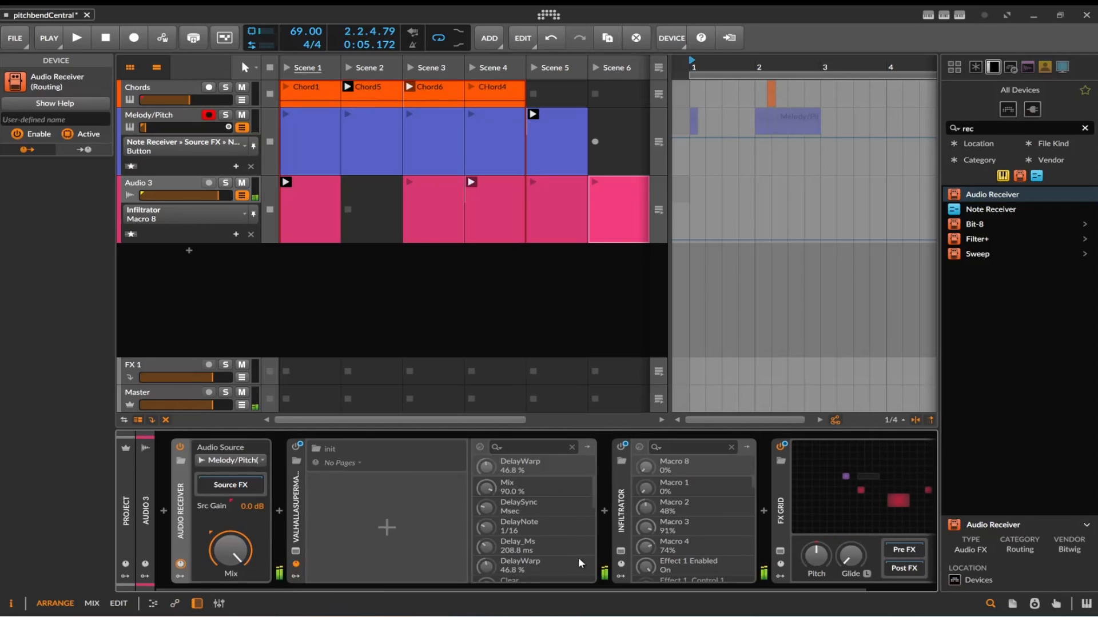
pyautogui.moveTo(575, 590); pyautogui.dragTo(818, 568)
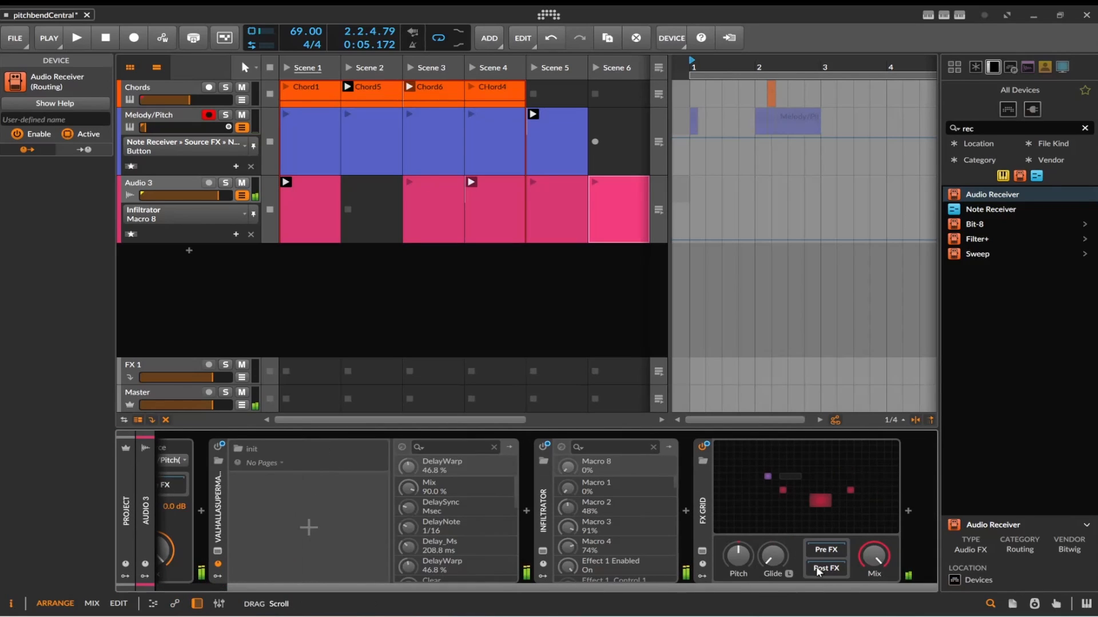
pyautogui.click(985, 130)
pyautogui.write('tool')
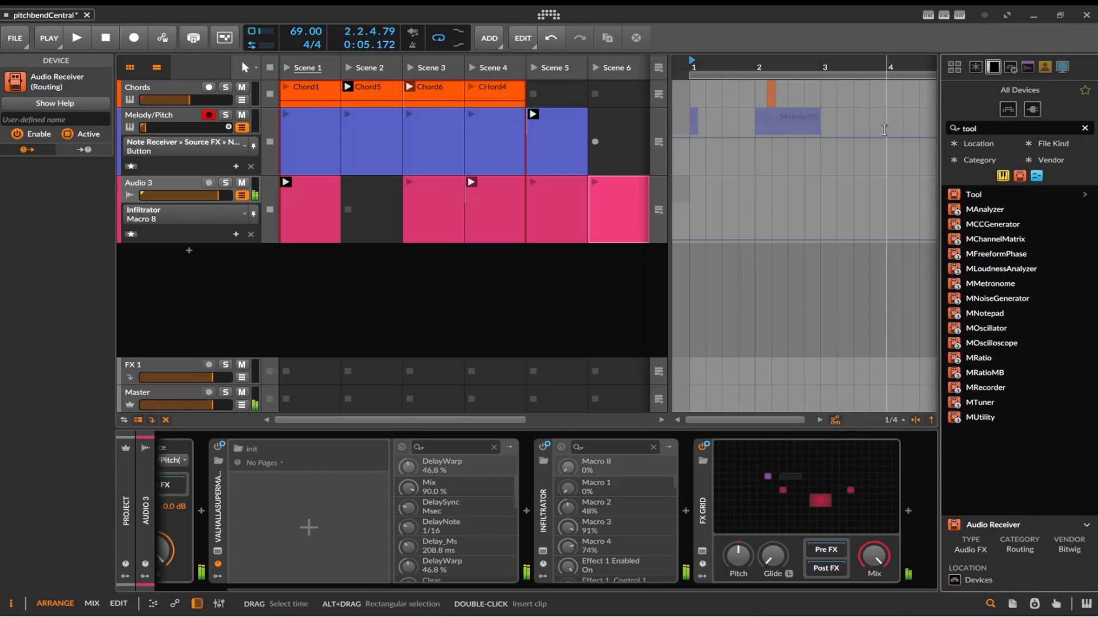
pyautogui.moveTo(970, 195); pyautogui.dragTo(902, 494)
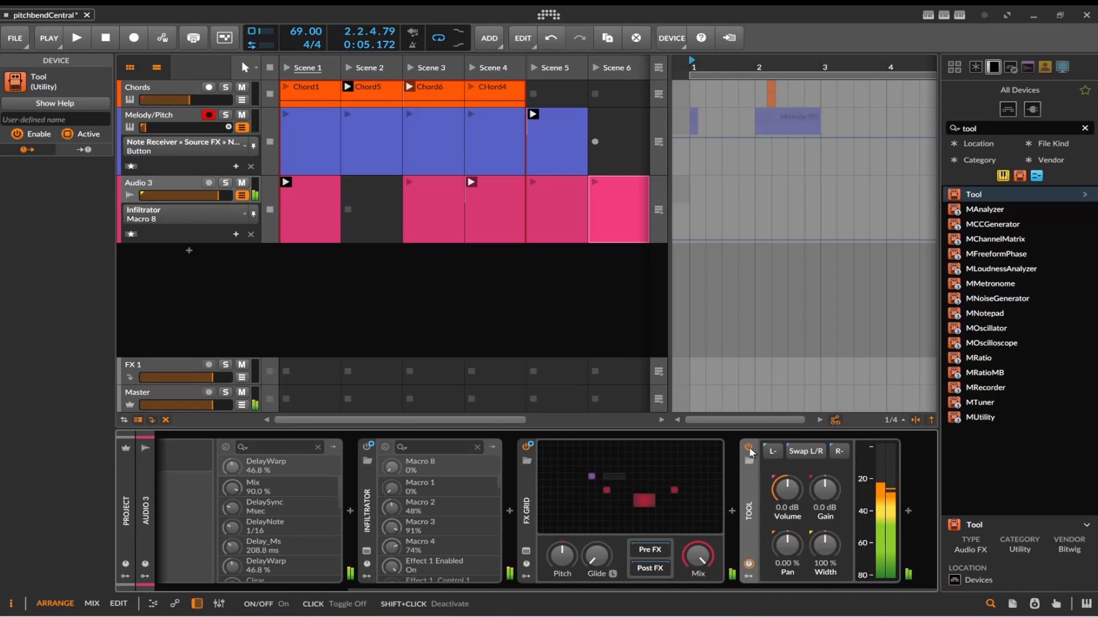
# Step: Lower the Tool's volume to -71.6 dB and toggle the device so its On/Off becomes Audio 3's displayed automation parameter
pyautogui.click(749, 447)
pyautogui.moveTo(792, 505); pyautogui.dragTo(792, 529)
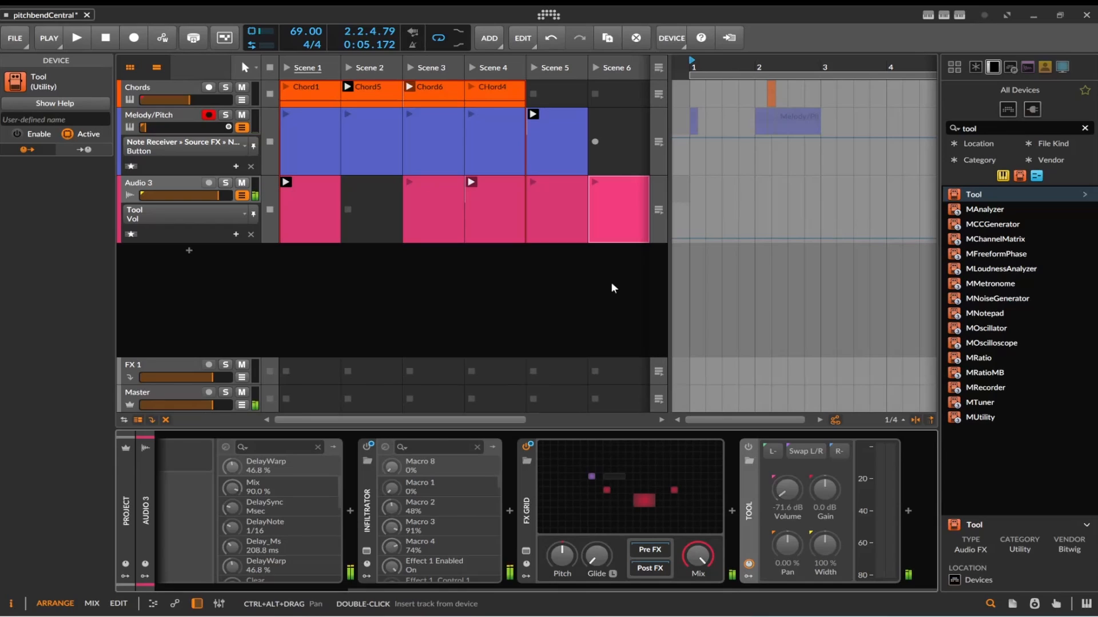
pyautogui.click(745, 449)
pyautogui.click(746, 449)
# Step: Add an Off point at 1.1.1.00 to the Tool On/Off automation of Audio 3's clips in Scenes 1, 3, 4 and 5
pyautogui.doubleClick(314, 234)
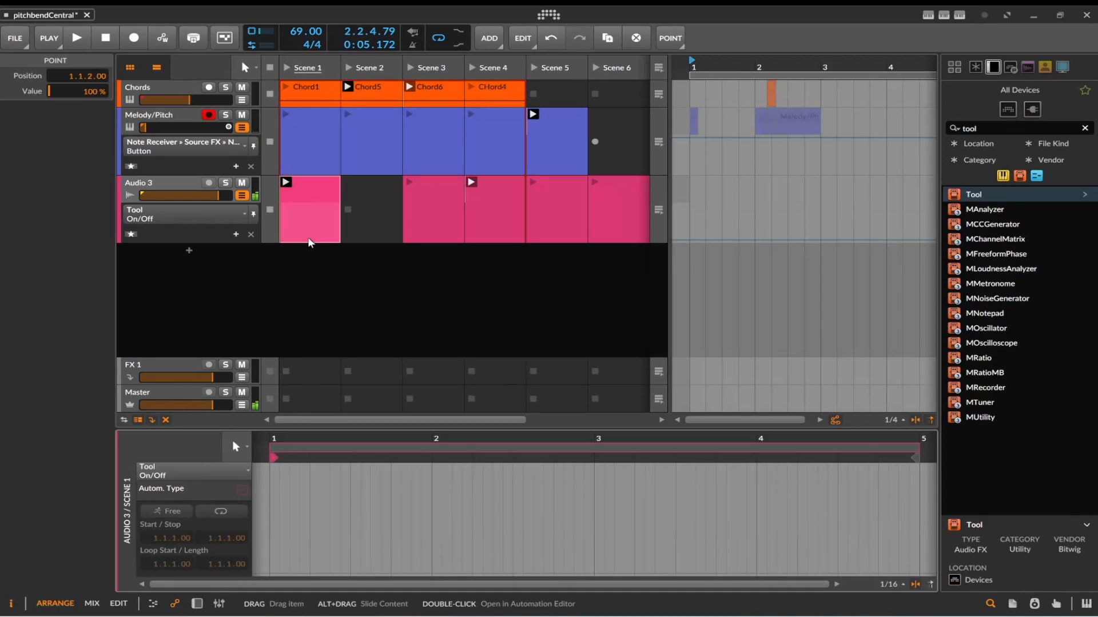
pyautogui.doubleClick(269, 569)
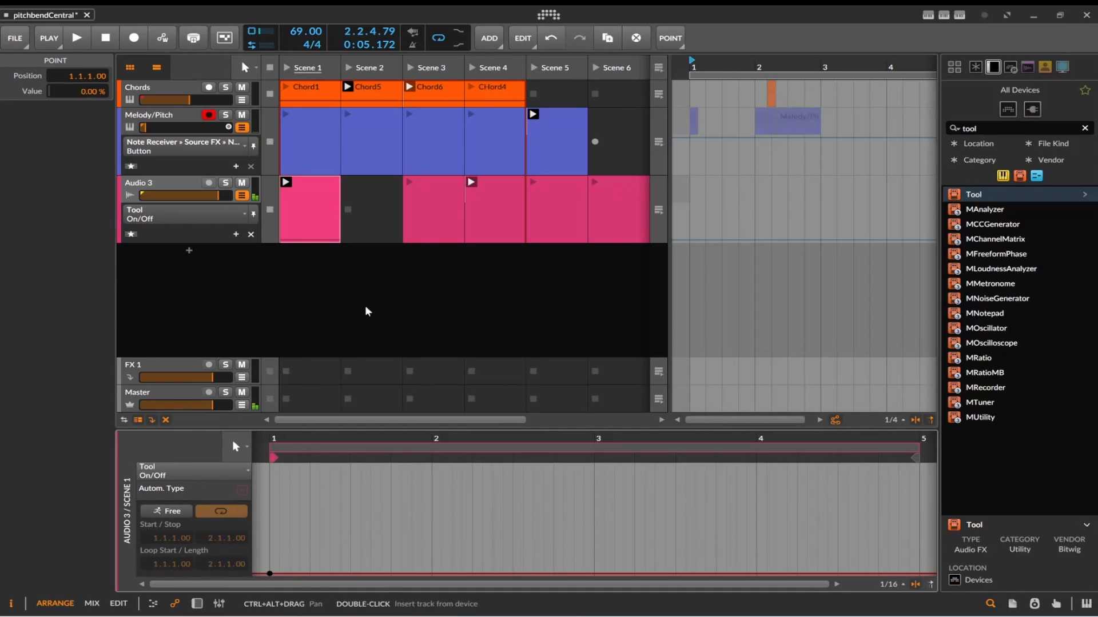
pyautogui.click(429, 237)
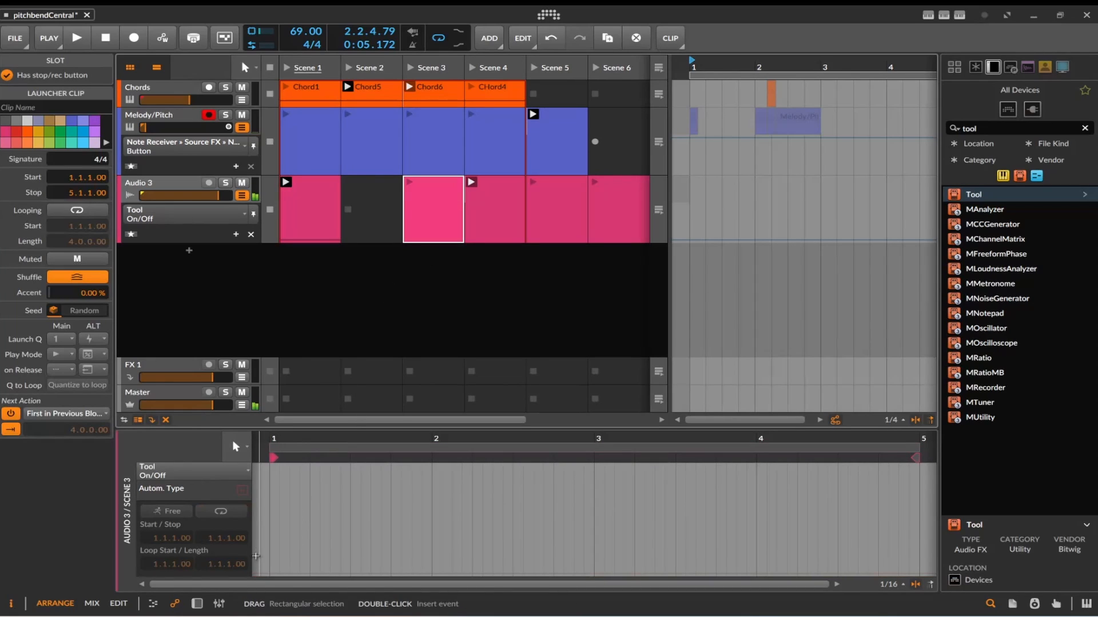
pyautogui.doubleClick(272, 574)
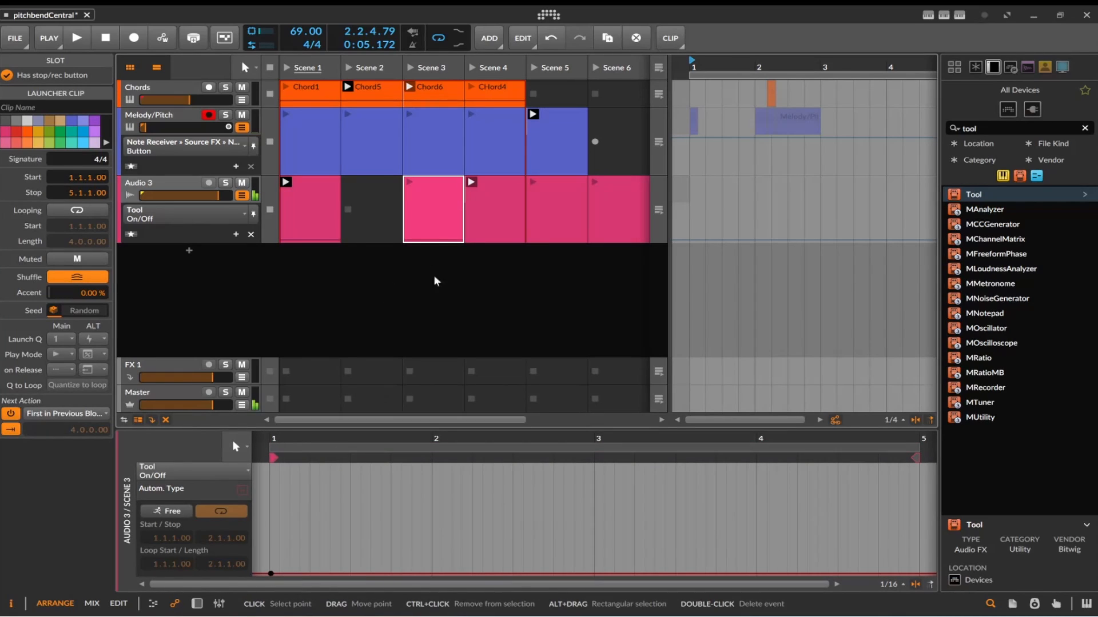
pyautogui.click(474, 239)
pyautogui.doubleClick(271, 574)
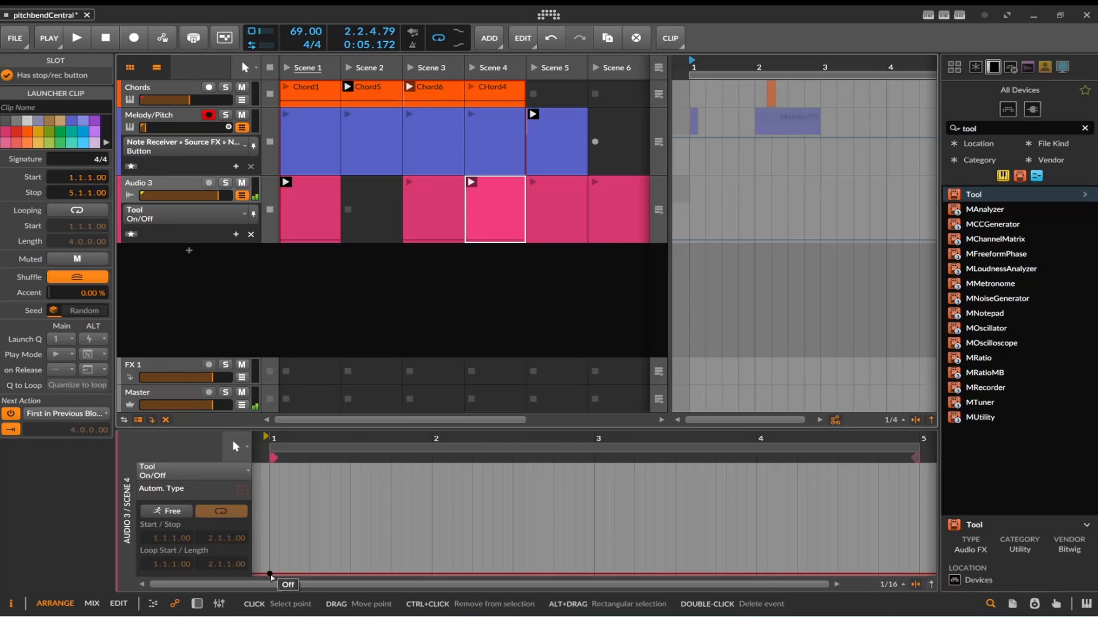
pyautogui.click(553, 226)
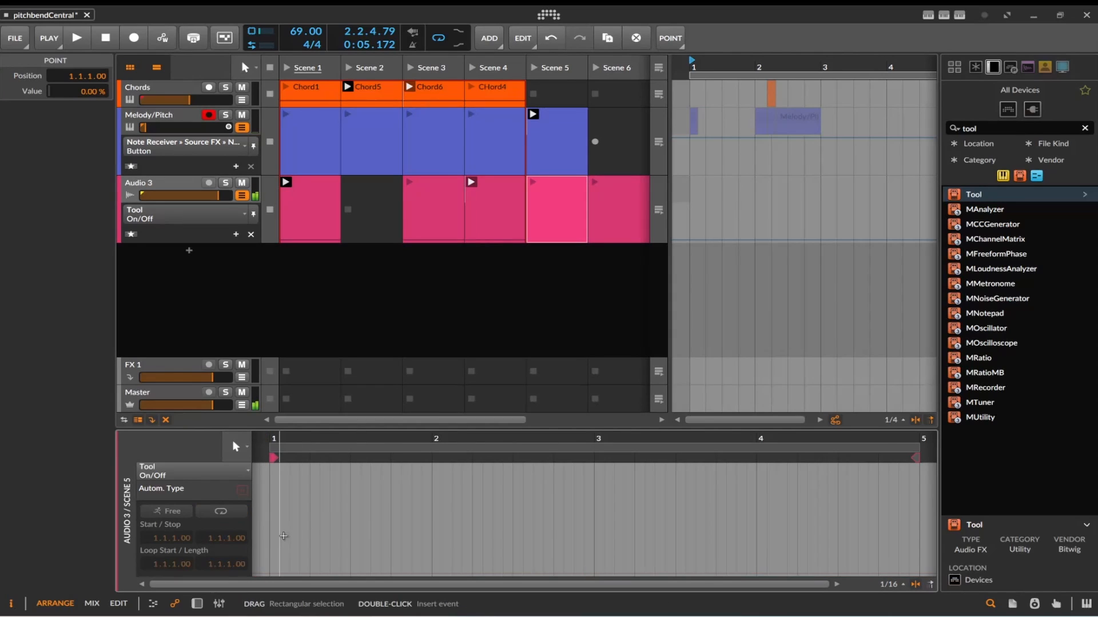
# Step: Add an On point (100 %) at 1.1.1.00 to the Tool On/Off automation of Audio 3's Scene 6 clip
pyautogui.click(618, 220)
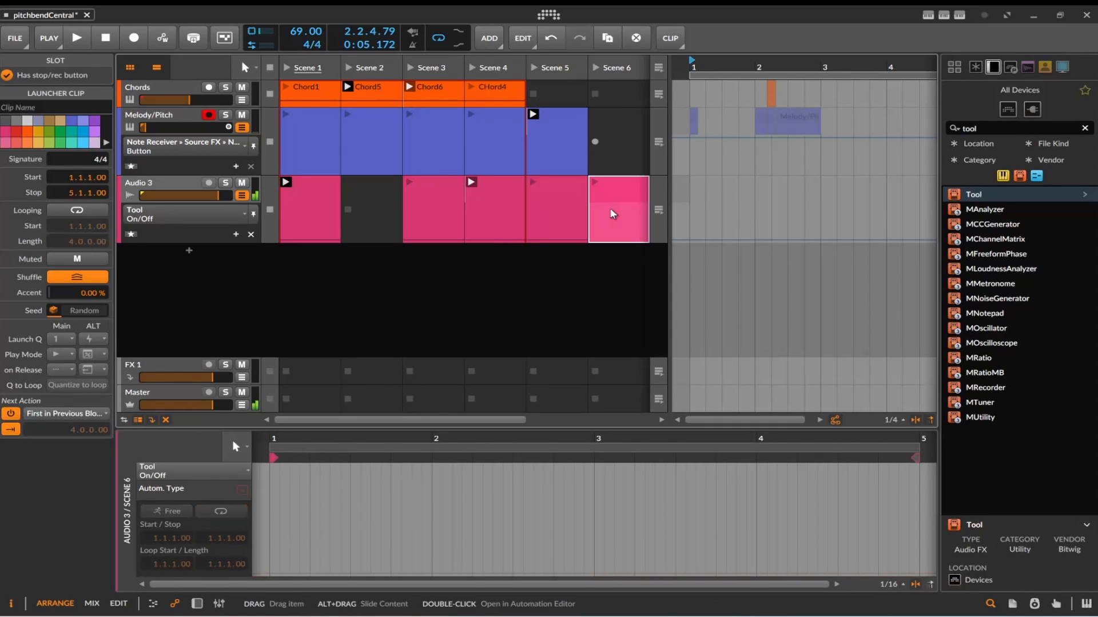
pyautogui.click(270, 479)
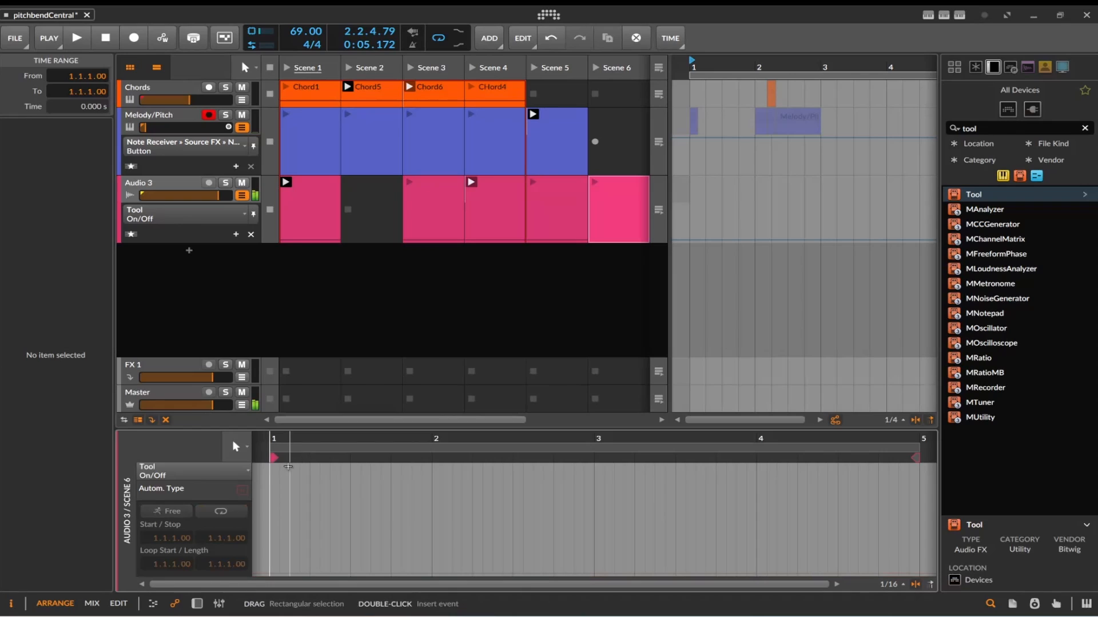
pyautogui.doubleClick(267, 474)
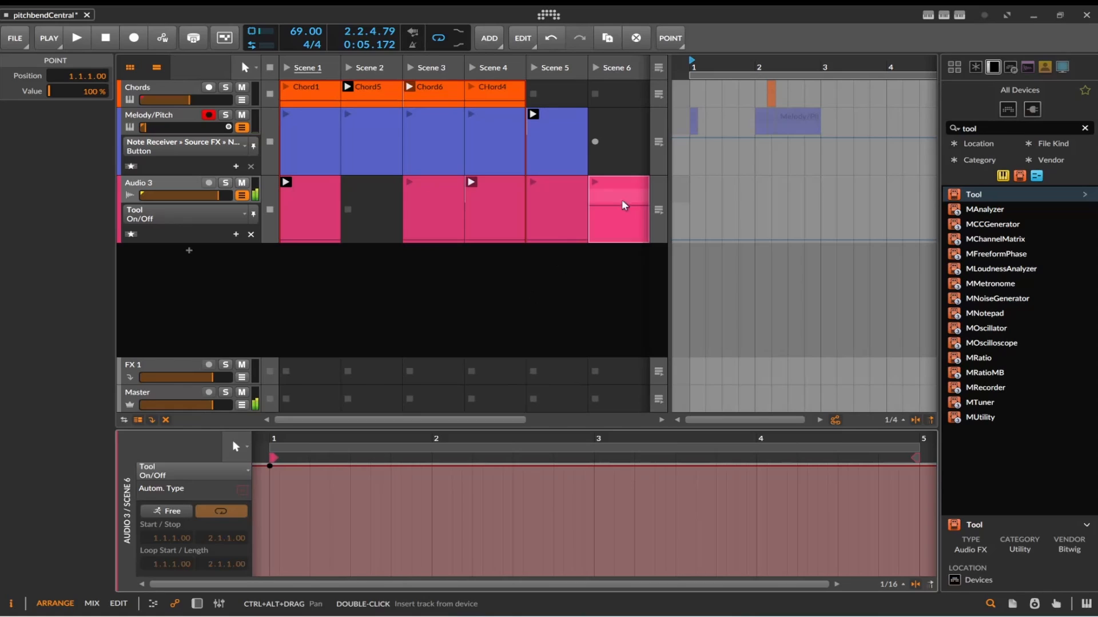
# Step: Play Audio 3's clips from Scene 4 to hear the Tool On/Off automation, and stop playback
pyautogui.click(627, 181)
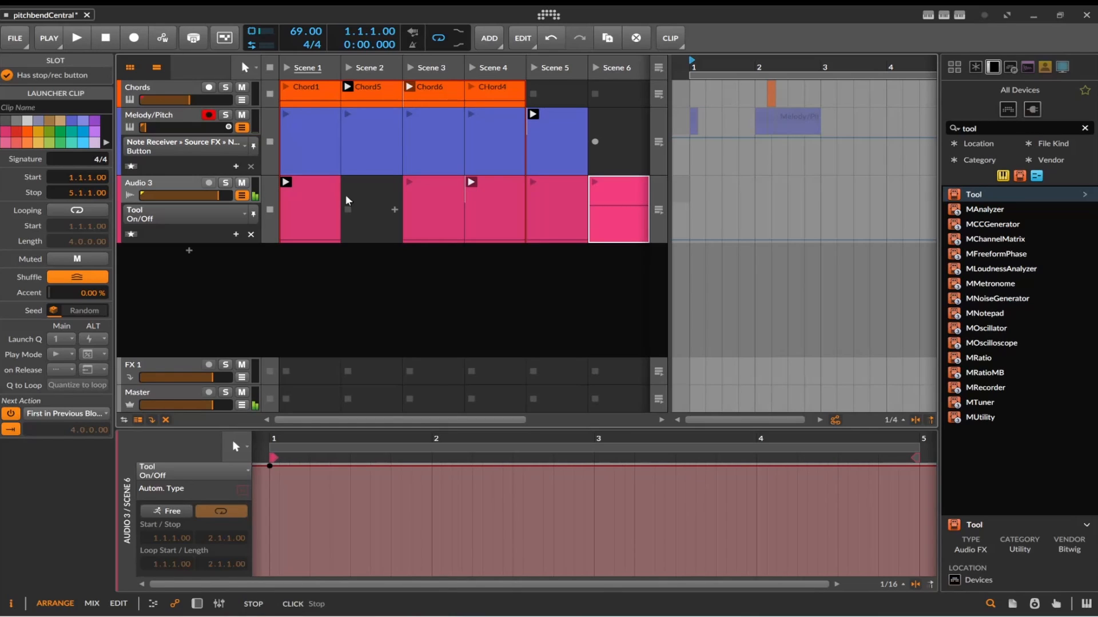
pyautogui.click(472, 182)
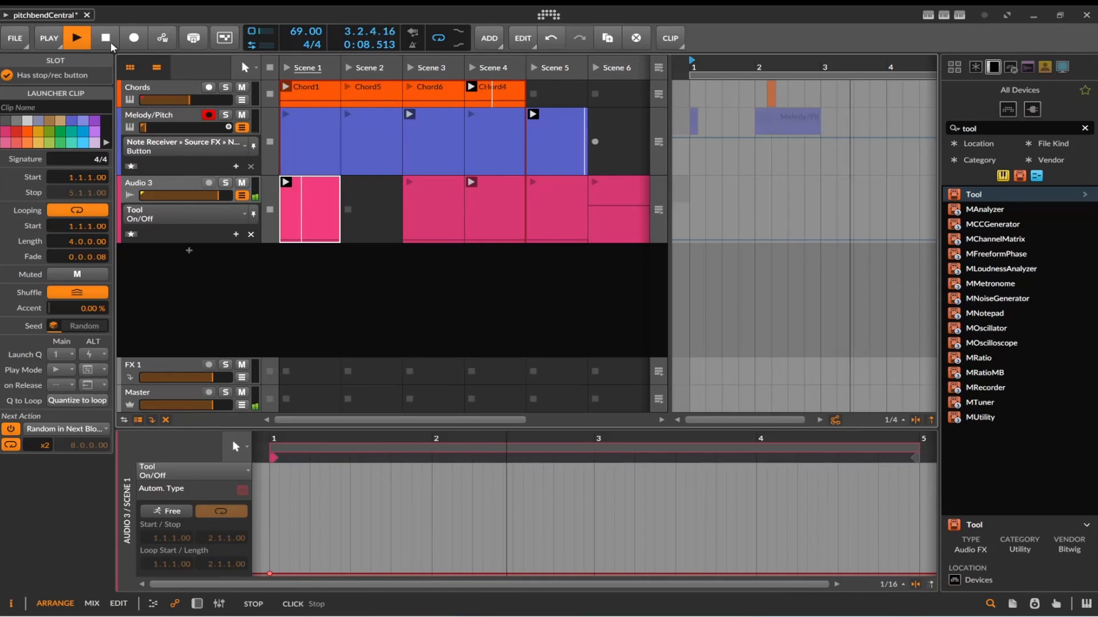
pyautogui.click(110, 46)
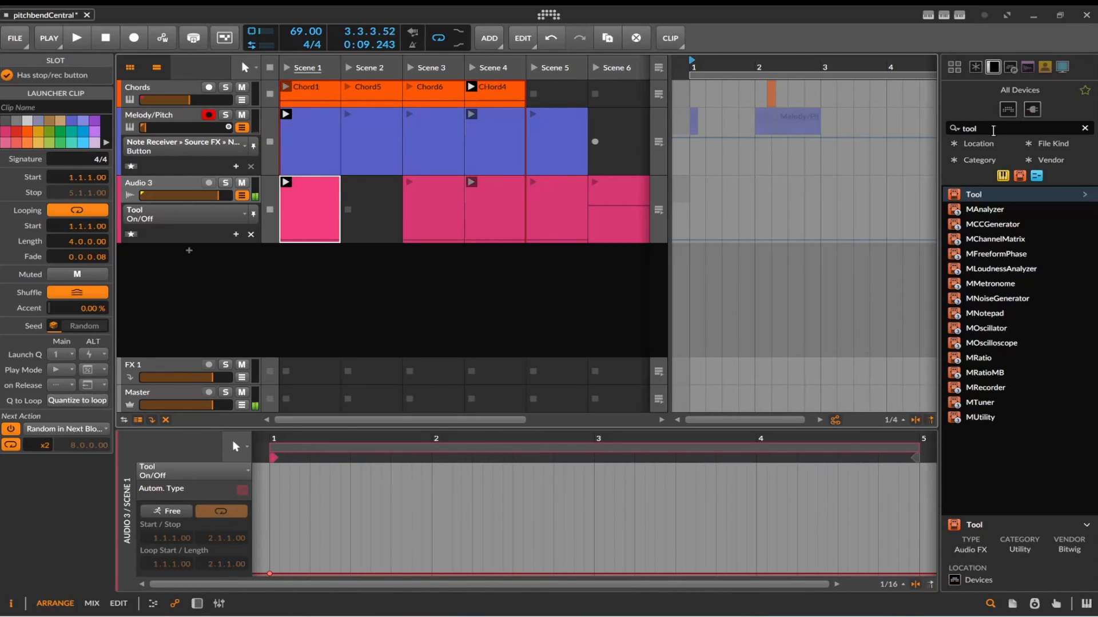
# Step: Replace the browser search with "batt" across everything and add Battery 4 on a new instrument track
pyautogui.click(1085, 130)
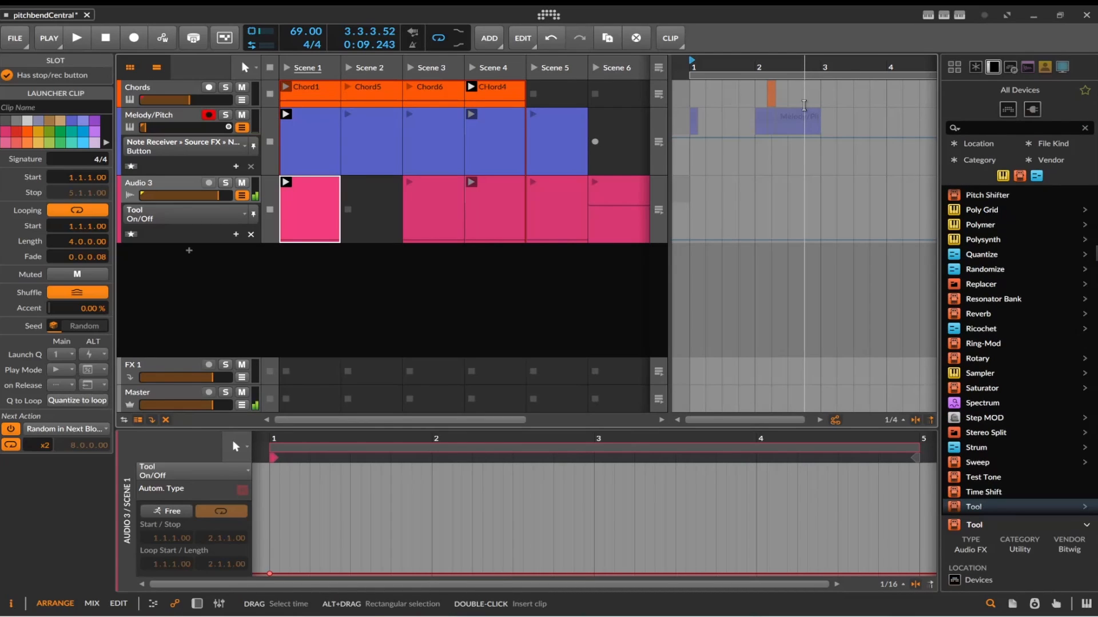
pyautogui.click(1062, 67)
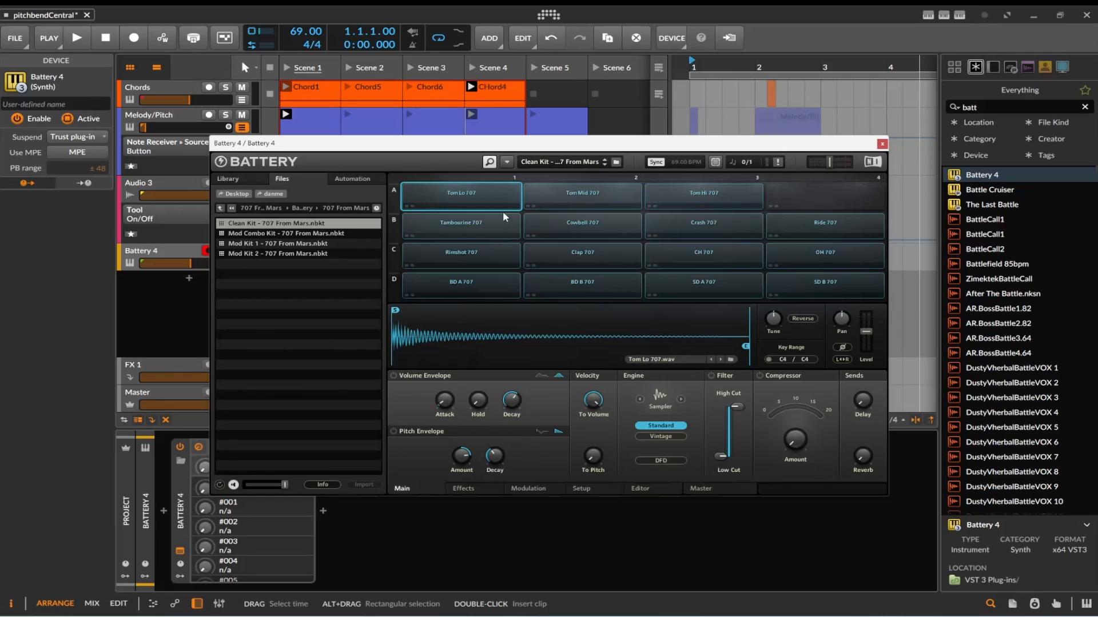
# Step: Audition Battery 4's tom, cowbell, tambourine, rimshot and bass drum pads in the Clean Kit - 707 From Mars
pyautogui.click(479, 188)
pyautogui.click(557, 198)
pyautogui.click(550, 226)
pyautogui.click(496, 227)
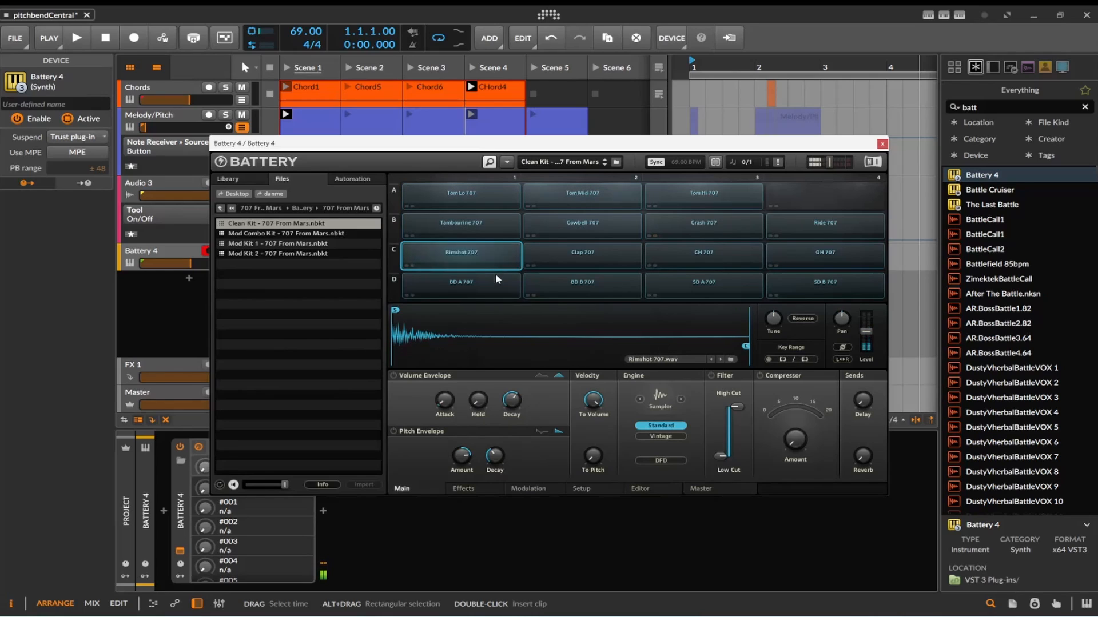
pyautogui.click(496, 277)
pyautogui.click(533, 277)
pyautogui.click(481, 281)
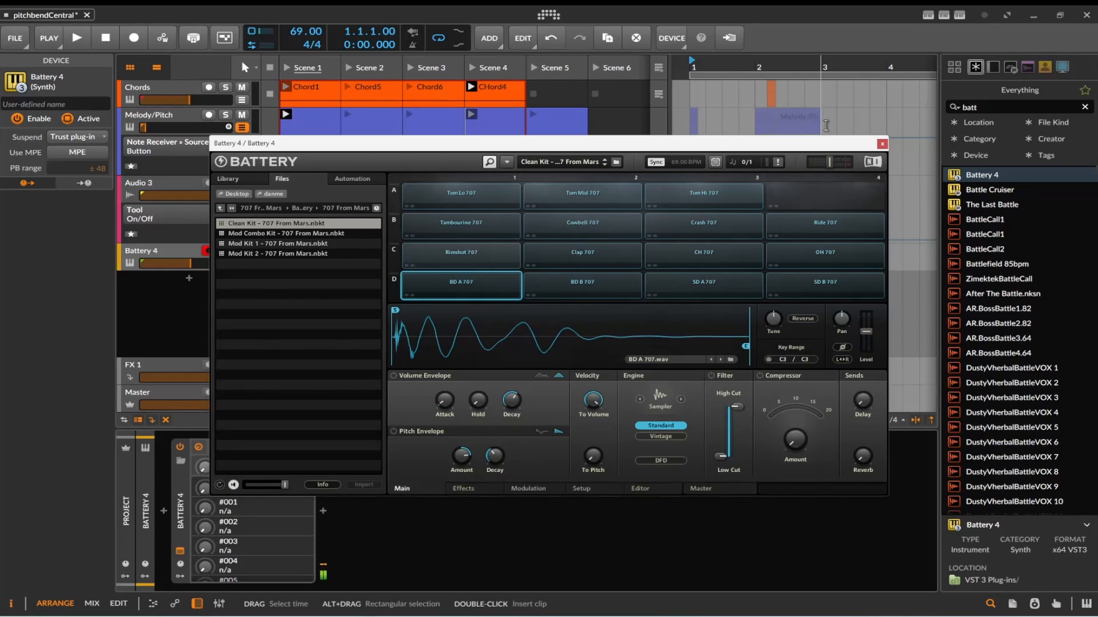
# Step: Close the Battery 4 window, stop playback and double the content of Battery 4's Scene 1 drum clip
pyautogui.click(882, 144)
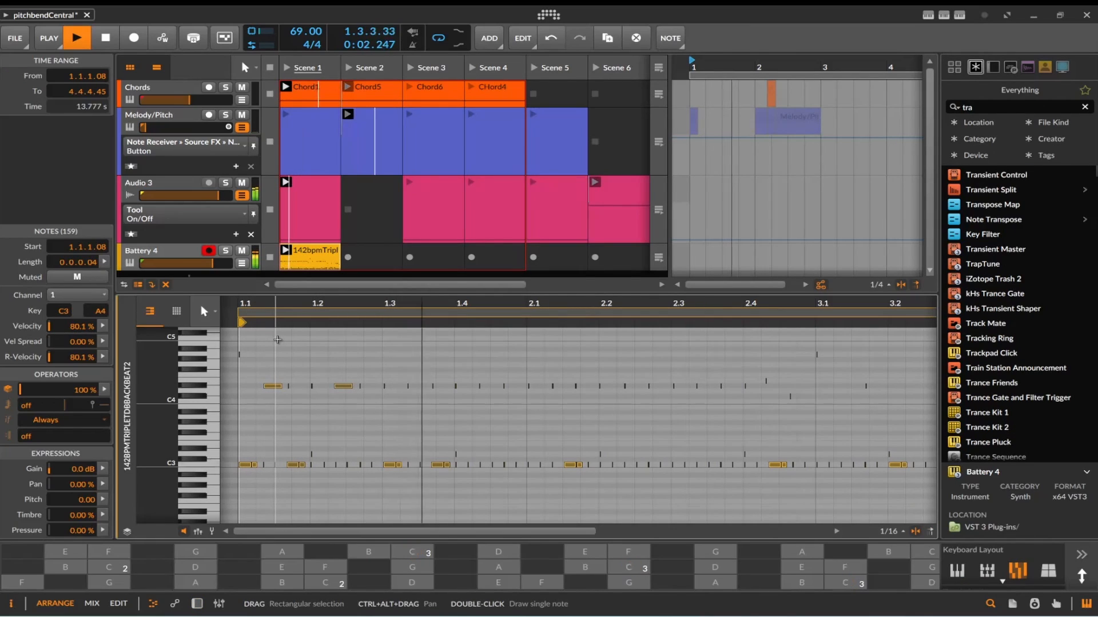
pyautogui.click(107, 45)
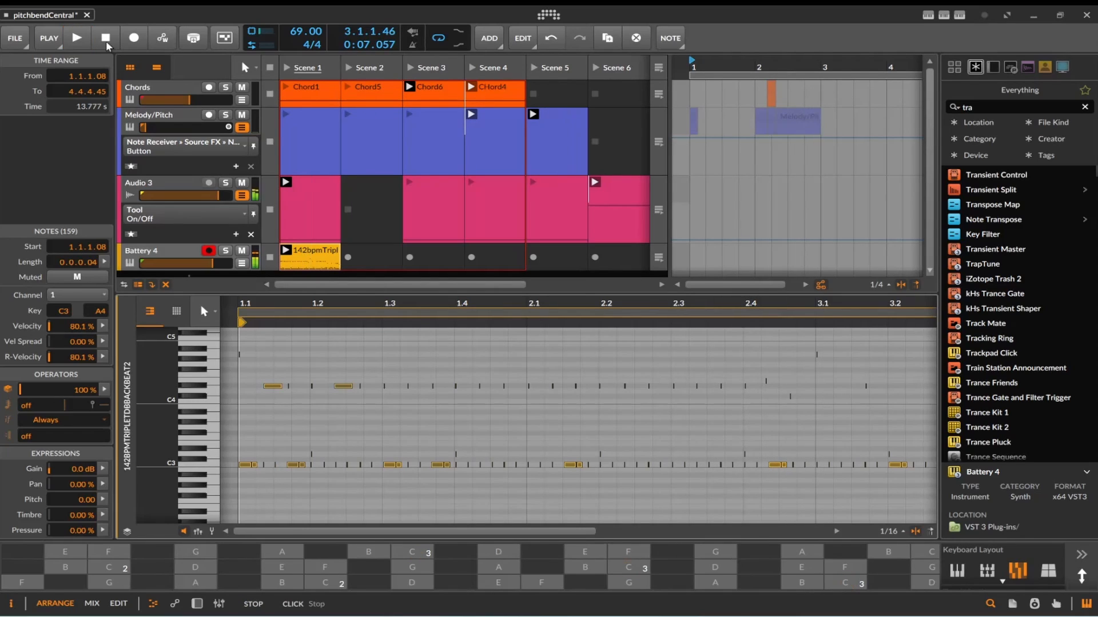
pyautogui.click(312, 252)
pyautogui.rightClick(312, 252)
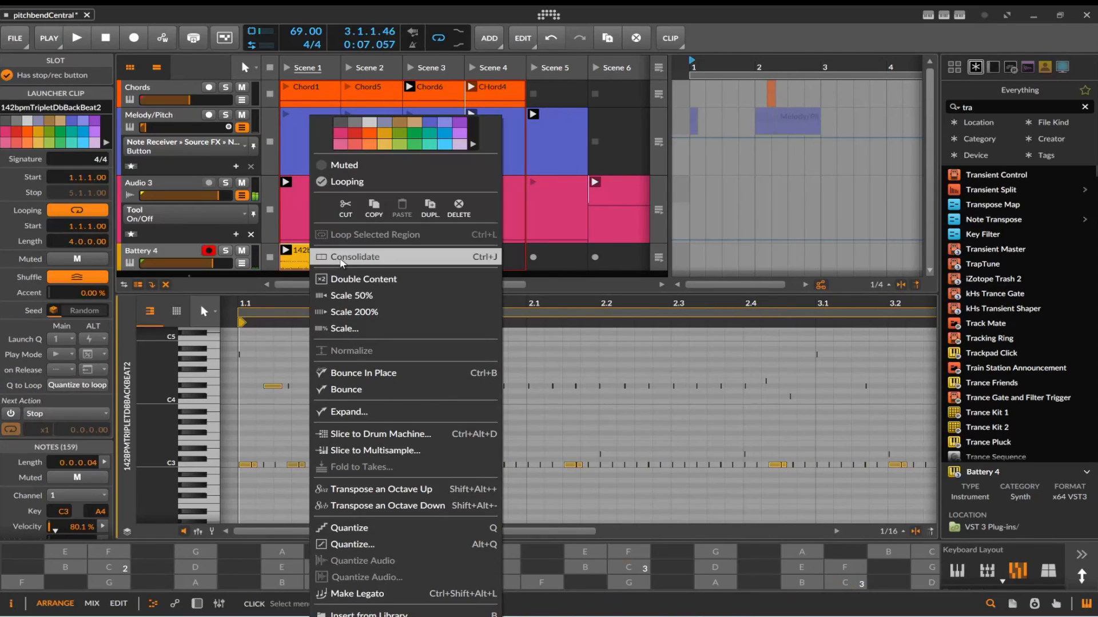
pyautogui.click(343, 279)
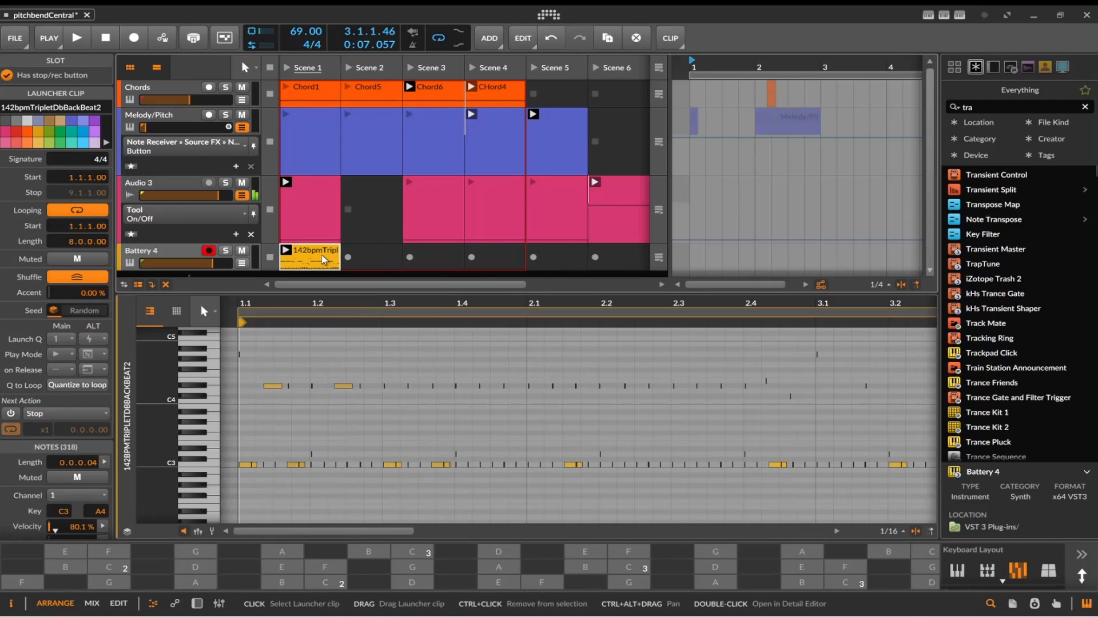
# Step: Try scaling the Battery 4 drum clip to 50 % during playback, and undo the scaling
pyautogui.press('space')
pyautogui.rightClick(323, 260)
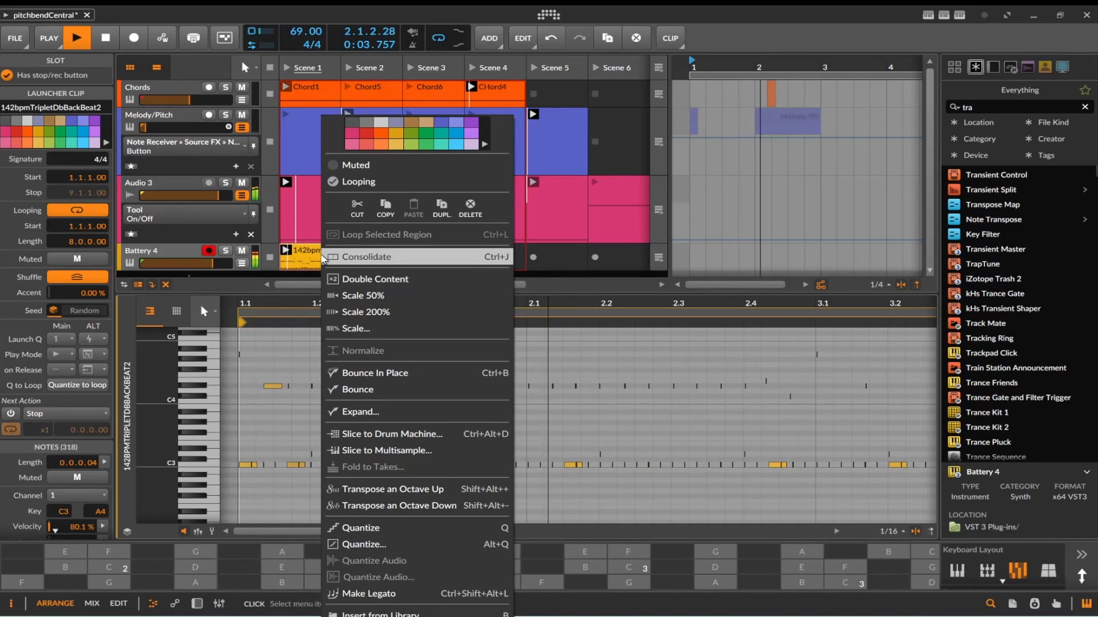
pyautogui.click(350, 296)
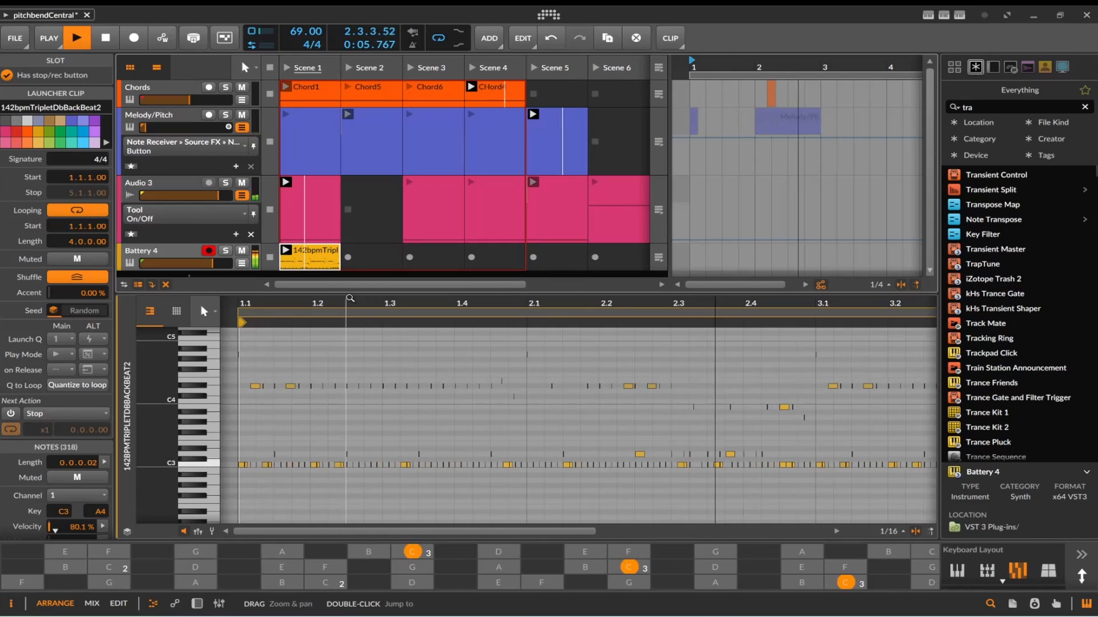
pyautogui.hotkey('ctrl', 'z')
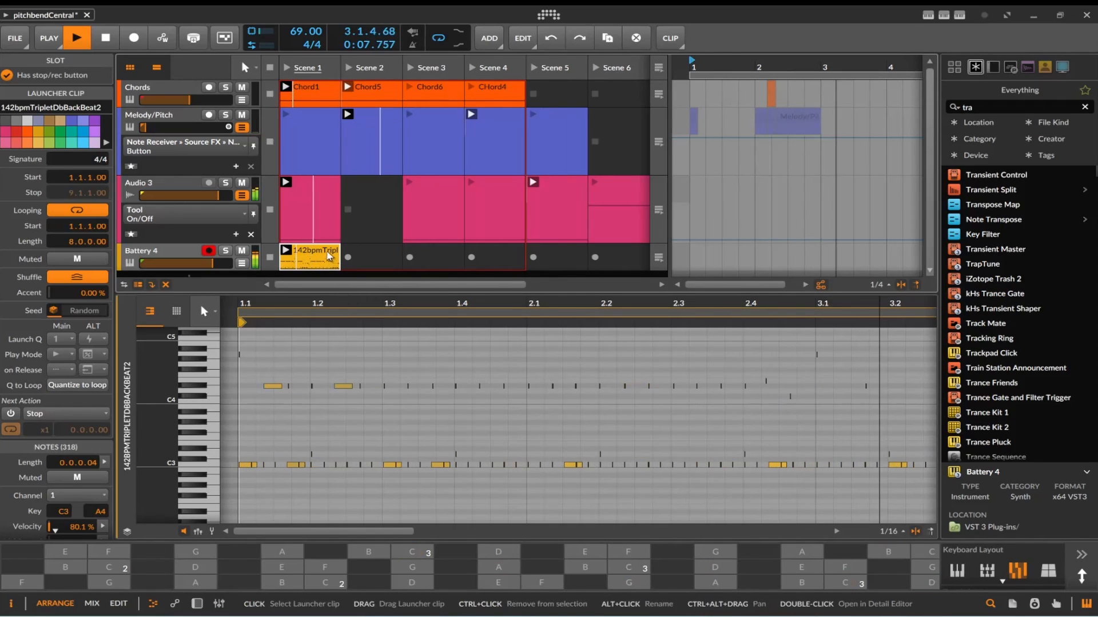
# Step: Scale Battery 4's Scene 1 drum clip to 200 %
pyautogui.rightClick(330, 257)
pyautogui.click(330, 311)
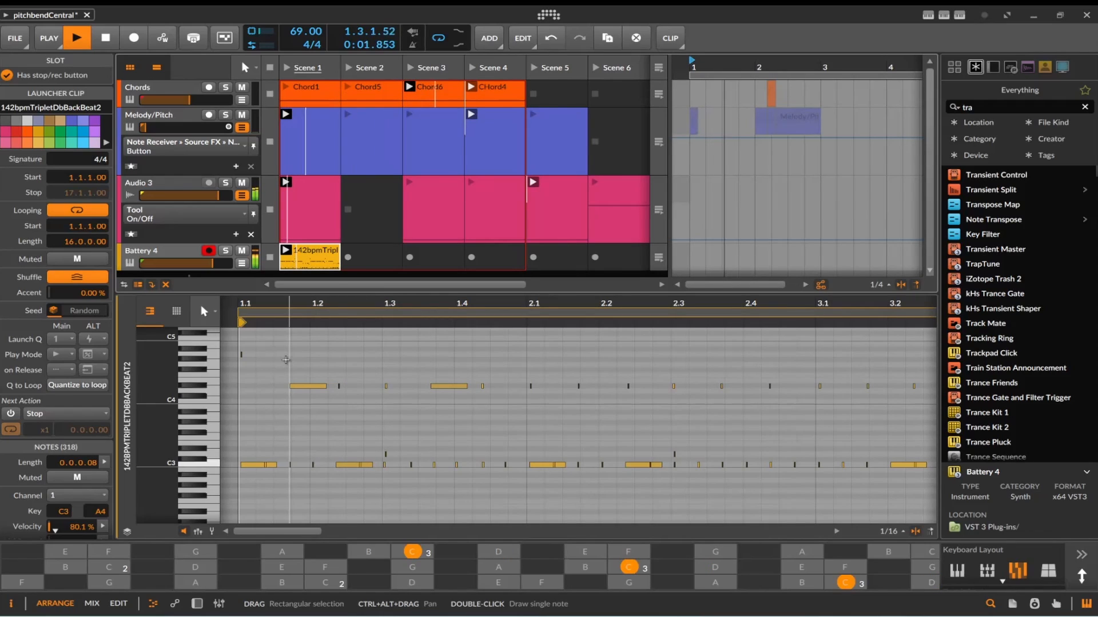
# Step: Stop playback and audition several of the drum clip's piano roll keys at and below D#4
pyautogui.click(225, 387)
pyautogui.click(216, 391)
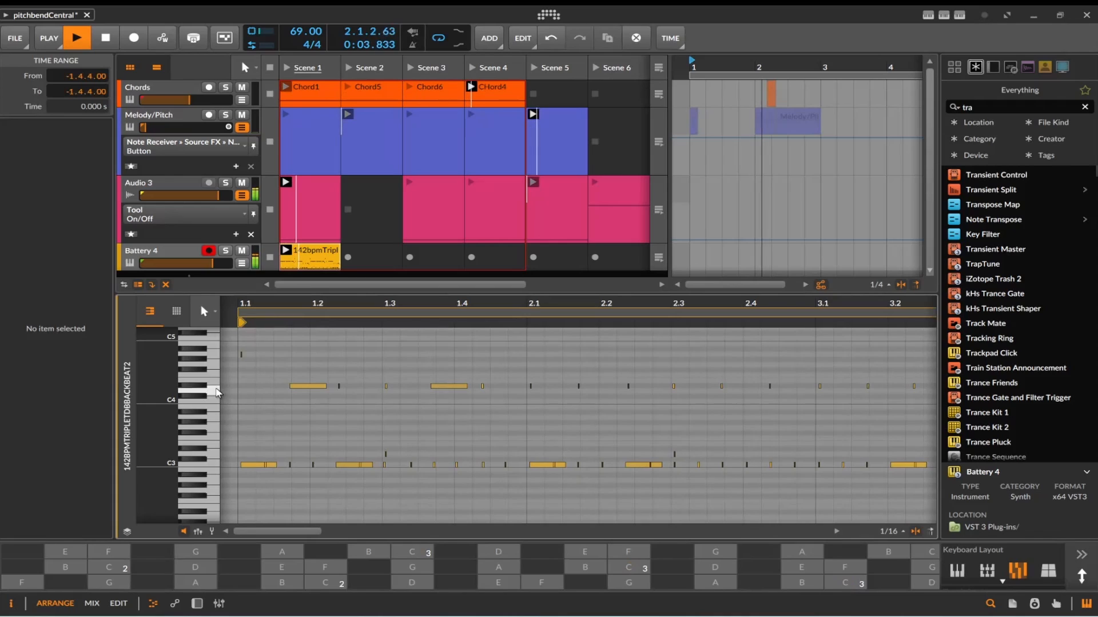
pyautogui.click(202, 389)
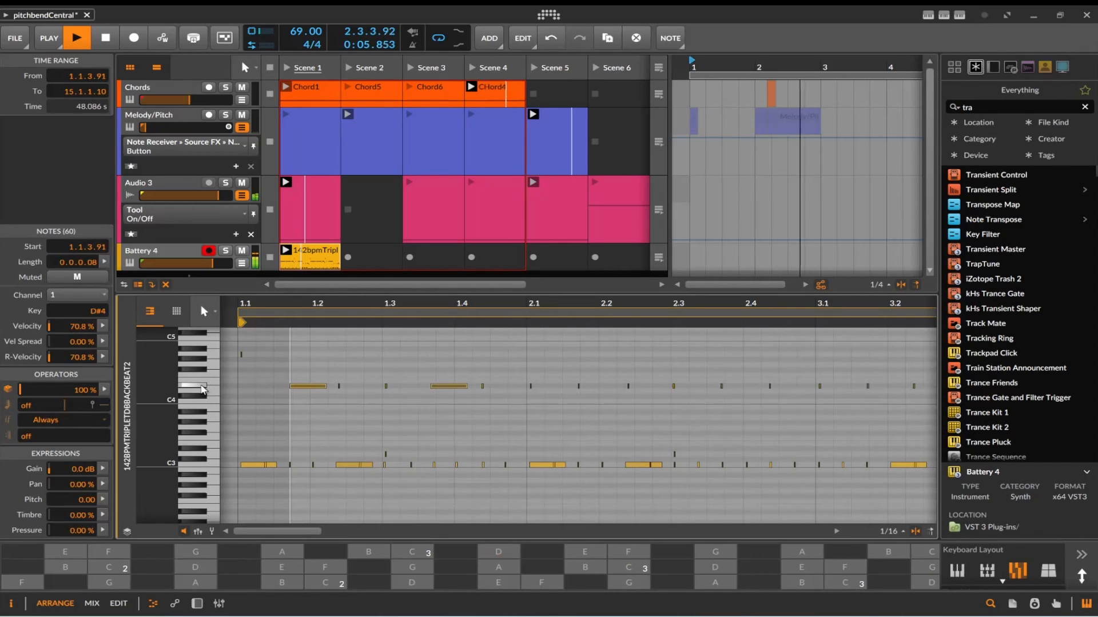
pyautogui.press('space')
pyautogui.click(204, 421)
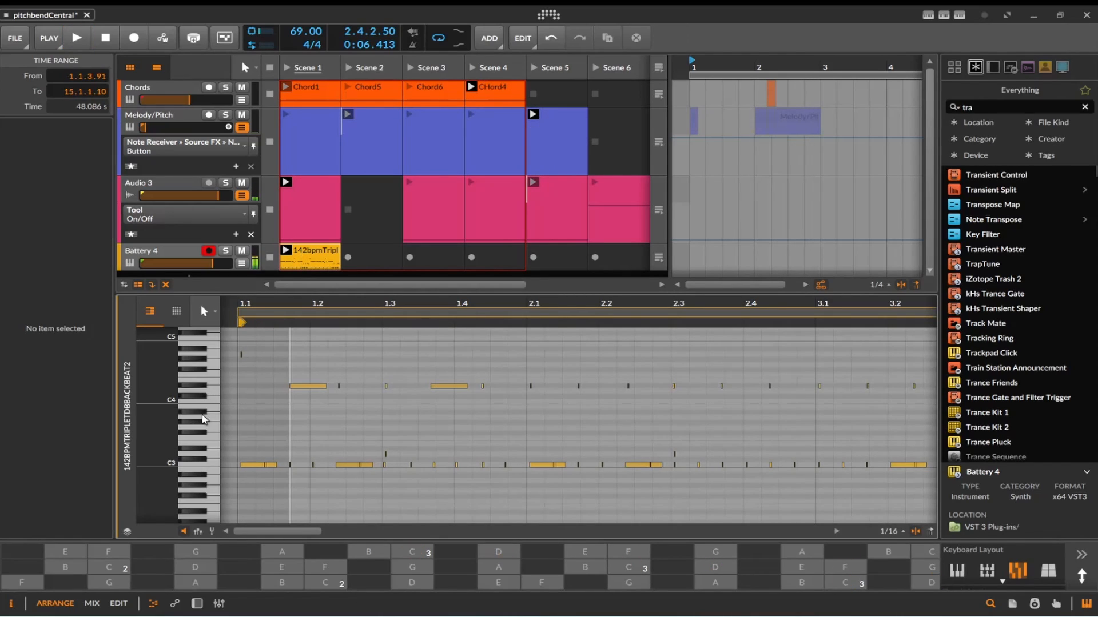
pyautogui.click(202, 417)
pyautogui.click(200, 432)
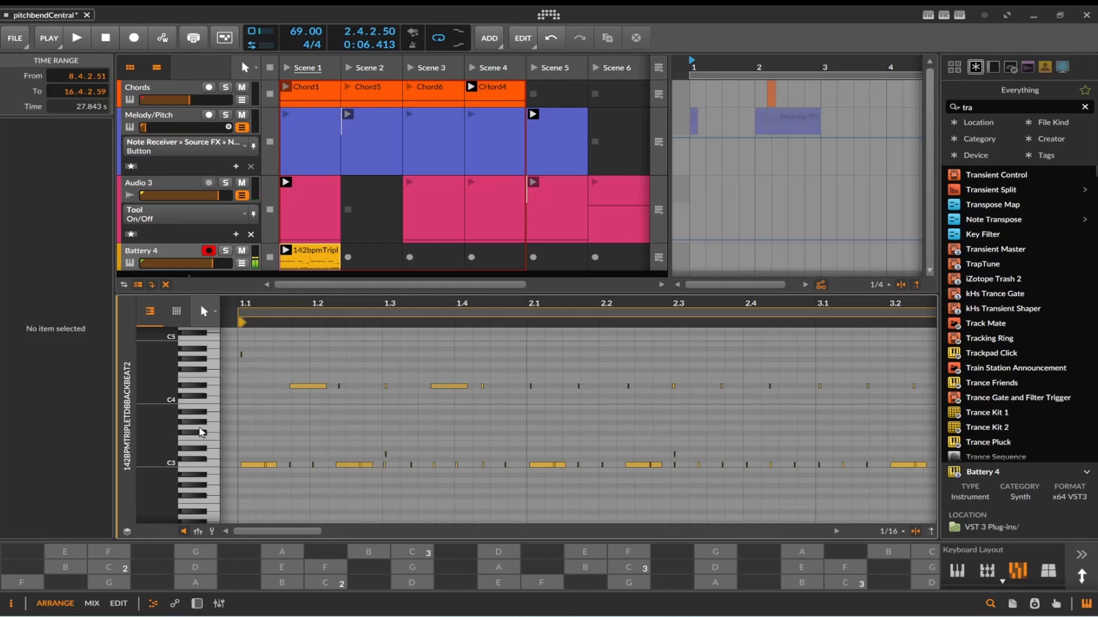
# Step: Move all the drum clip's notes above the C3 row seven semitones down, to D3 through D4, and play the result
pyautogui.click(242, 374)
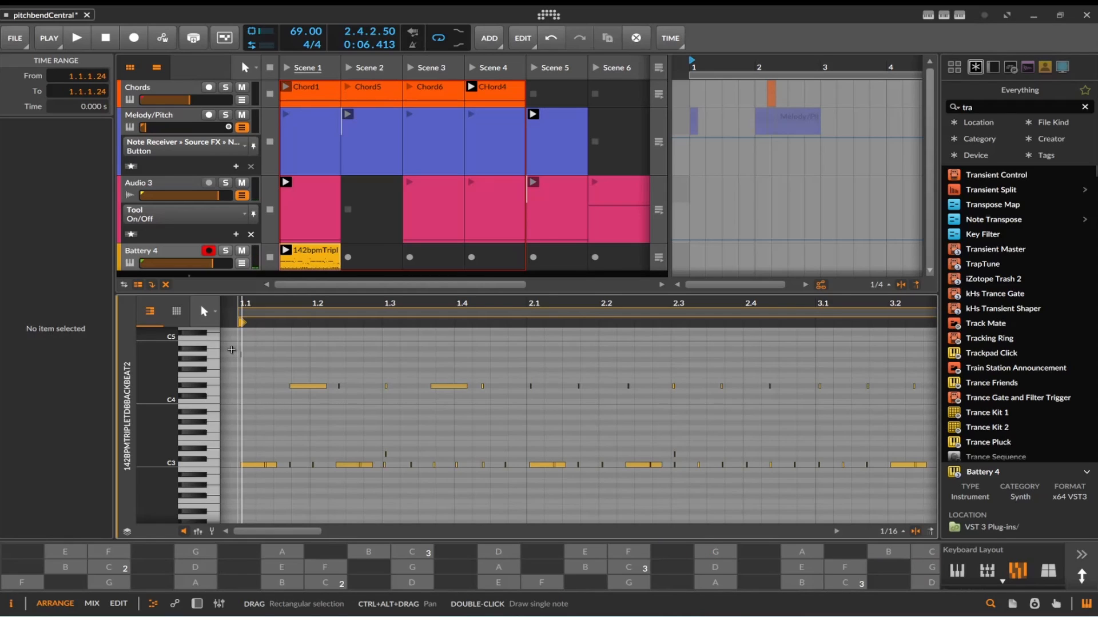
pyautogui.moveTo(232, 350); pyautogui.dragTo(893, 463)
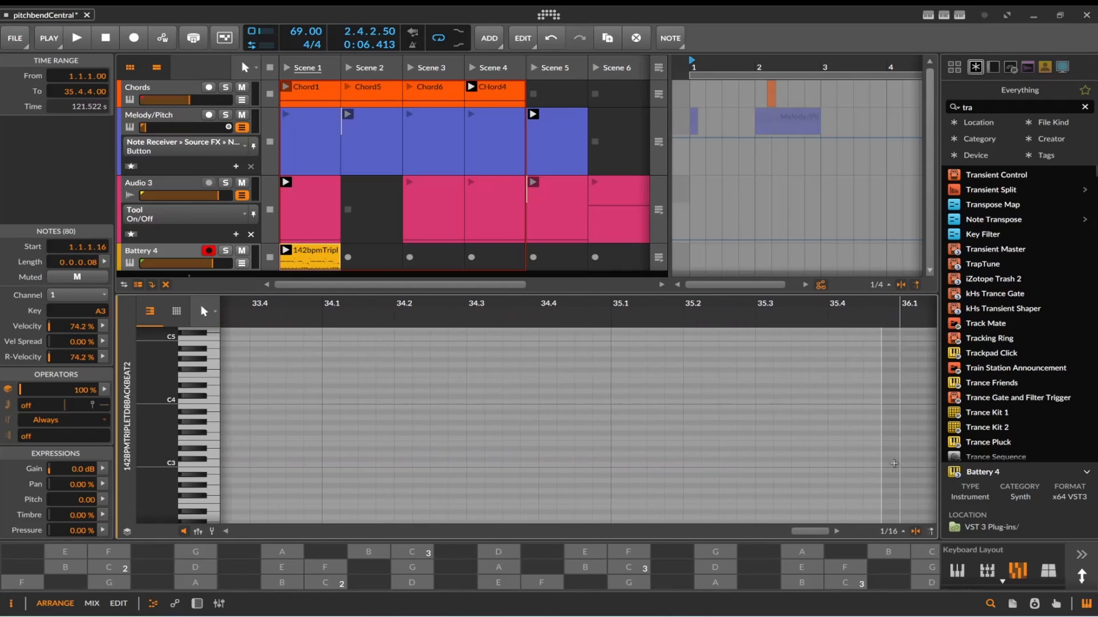
pyautogui.moveTo(803, 531); pyautogui.dragTo(295, 532)
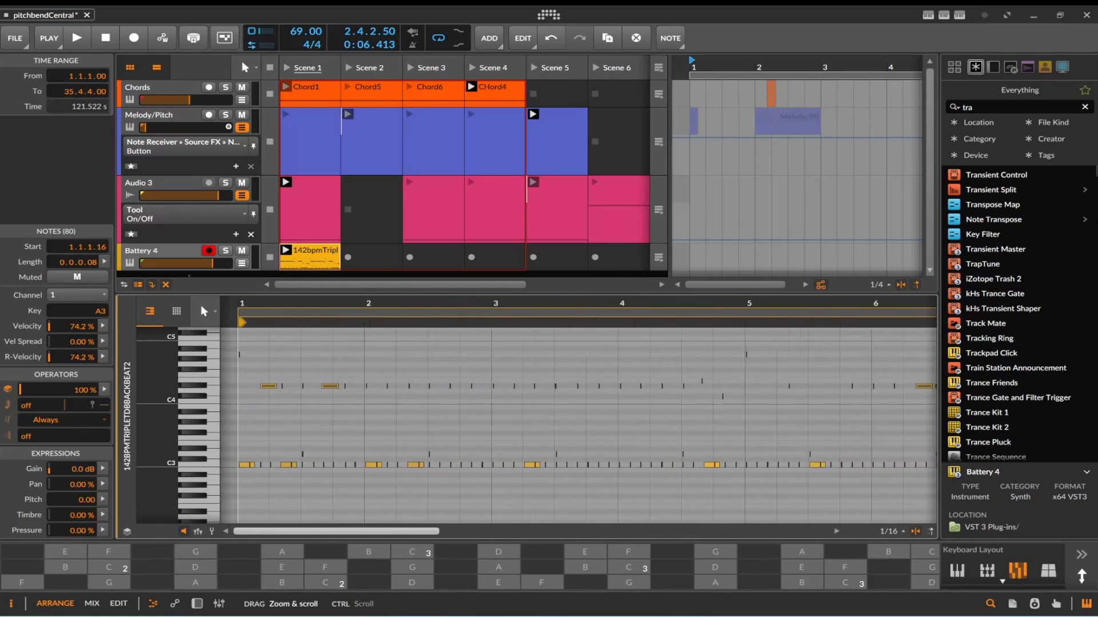
pyautogui.moveTo(443, 305); pyautogui.dragTo(433, 299)
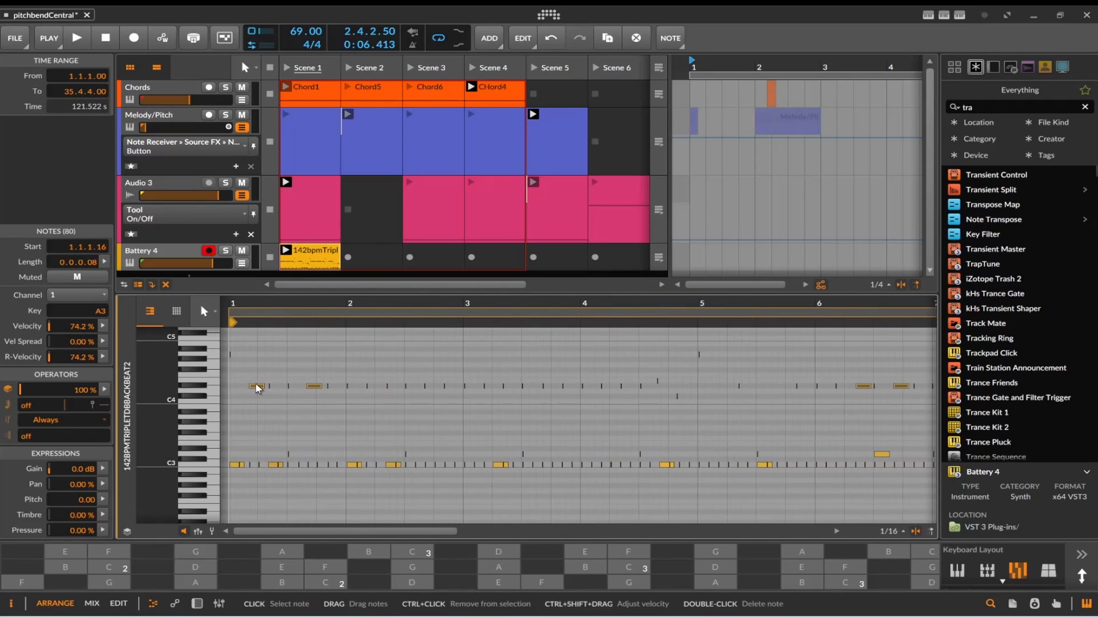
pyautogui.moveTo(257, 388); pyautogui.dragTo(256, 424)
pyautogui.press('space')
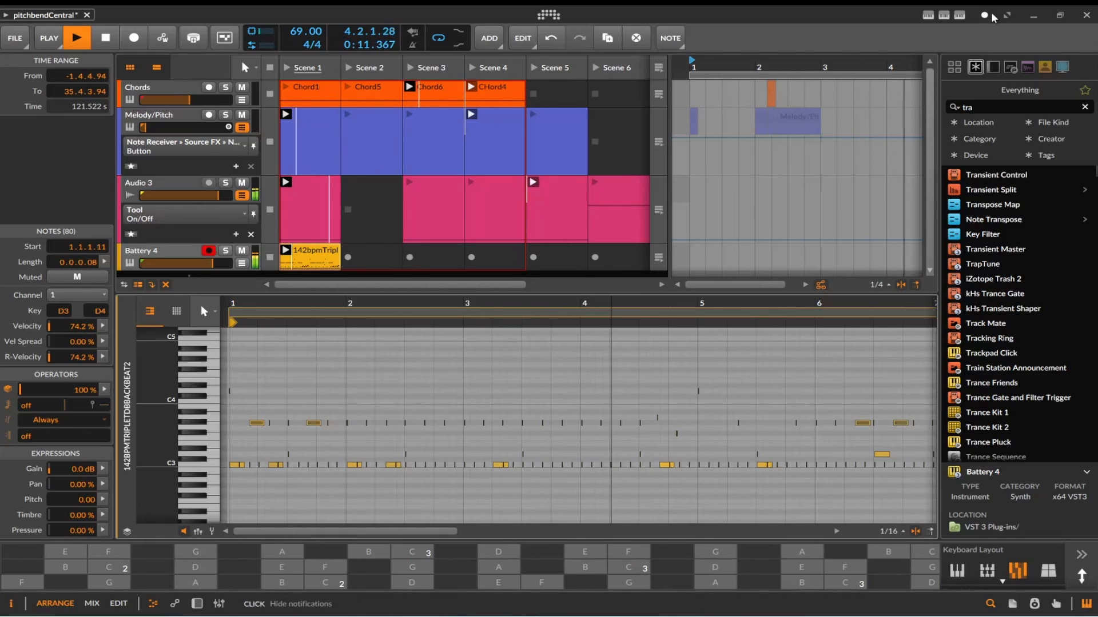
# Step: Browse the MIDI drum files of the Death Metal Anthology MIDI Pack in the file browser
pyautogui.click(1063, 67)
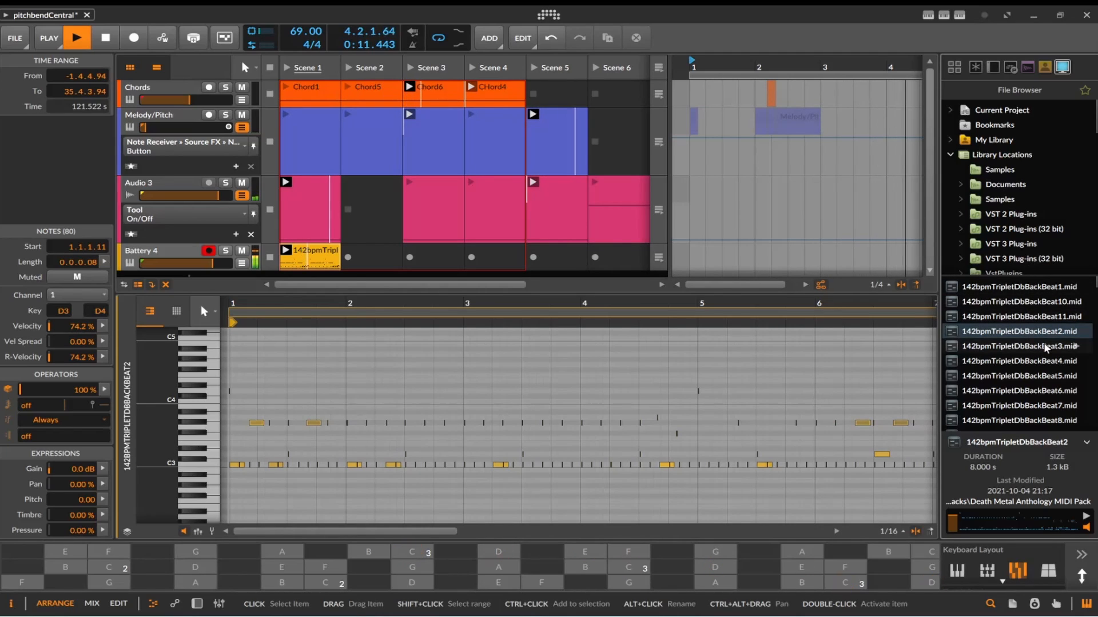
pyautogui.scroll(-5, 1043, 357)
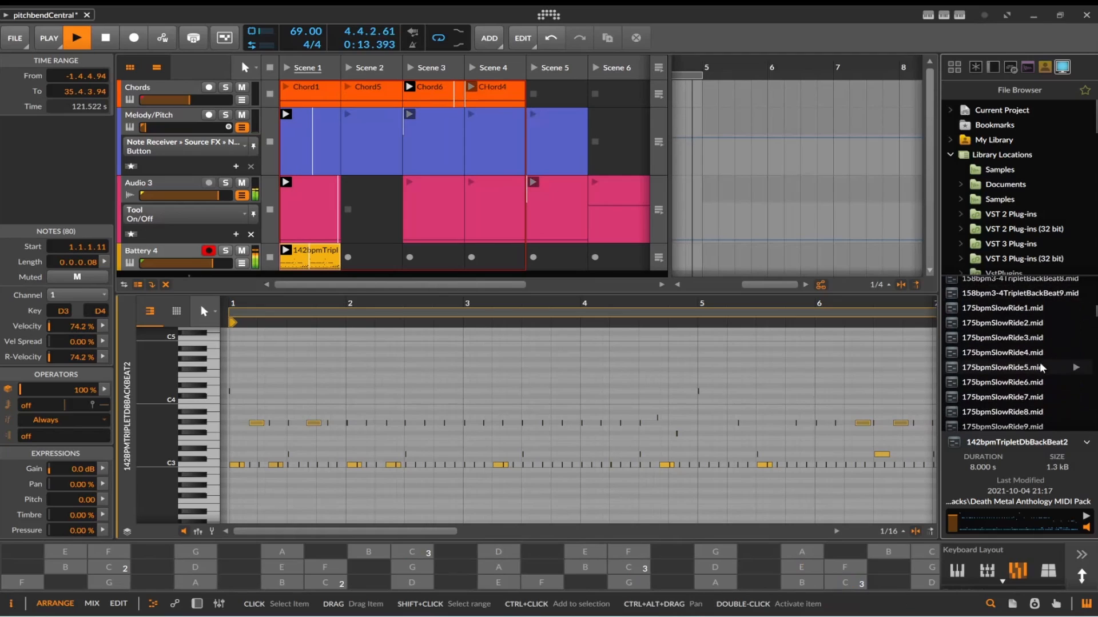
pyautogui.scroll(-6, 1041, 367)
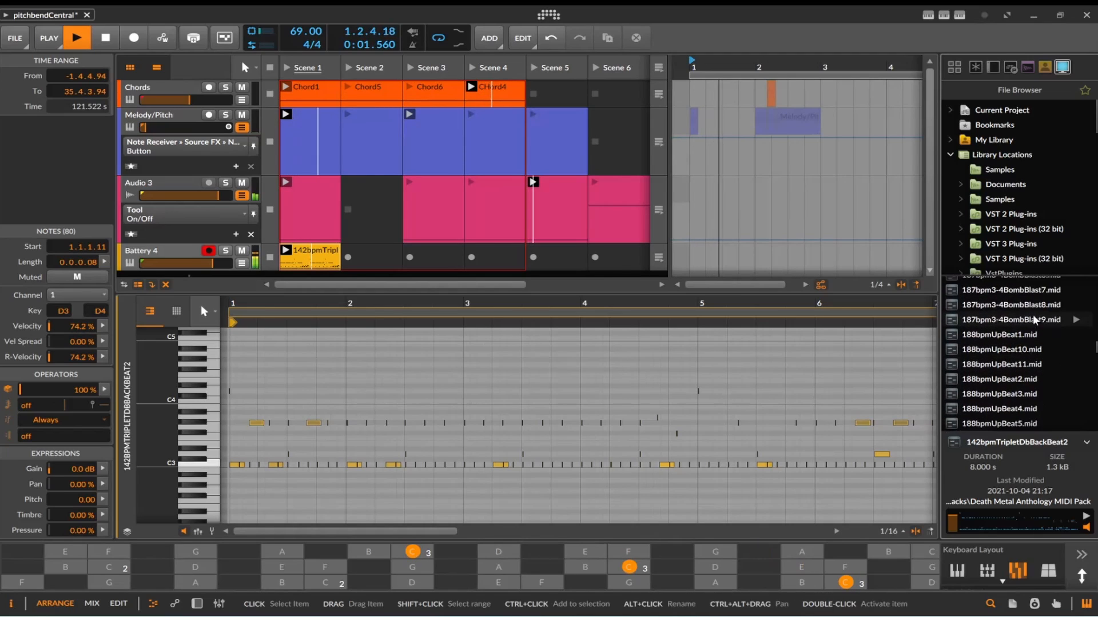
pyautogui.scroll(4, 1034, 321)
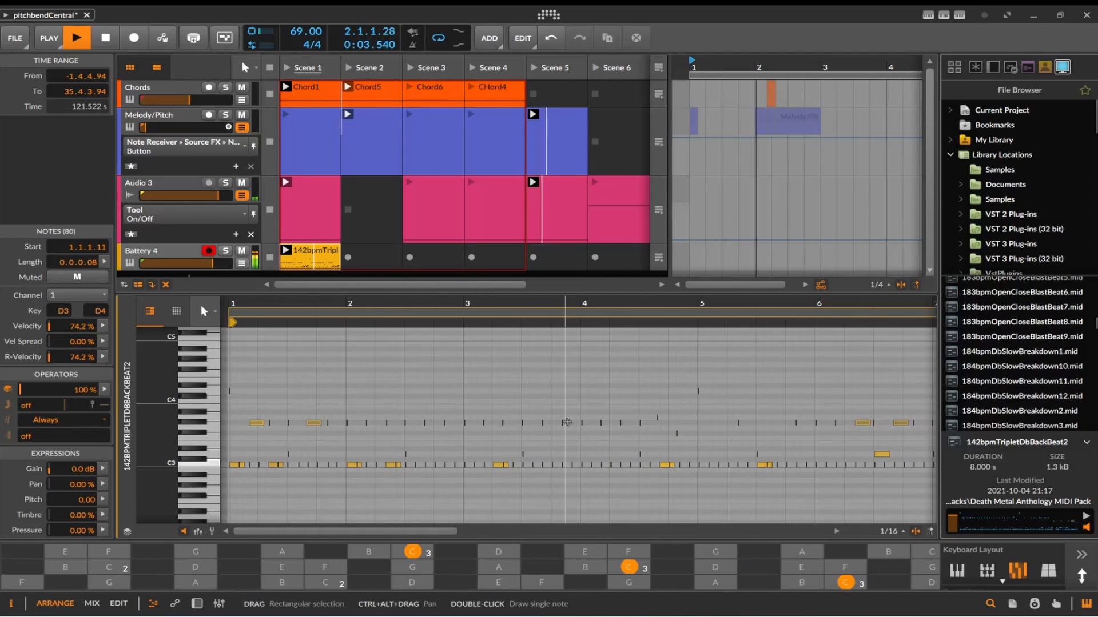
# Step: Scale Battery 4's drum clip by another 200 % and set the project tempo to 77 BPM
pyautogui.click(566, 422)
pyautogui.click(306, 255)
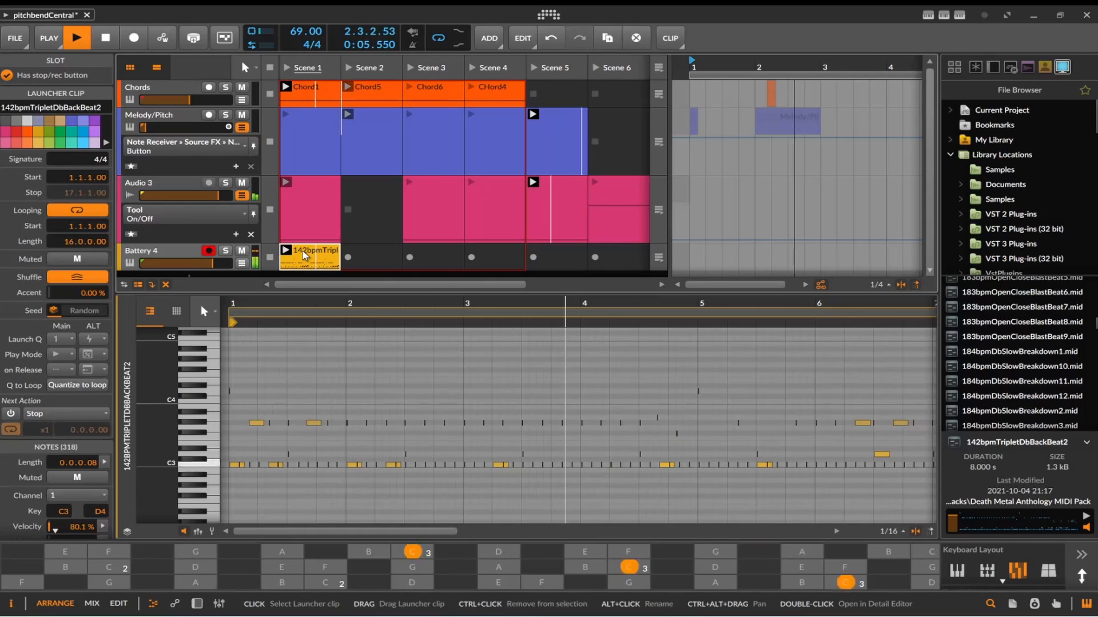
pyautogui.rightClick(303, 255)
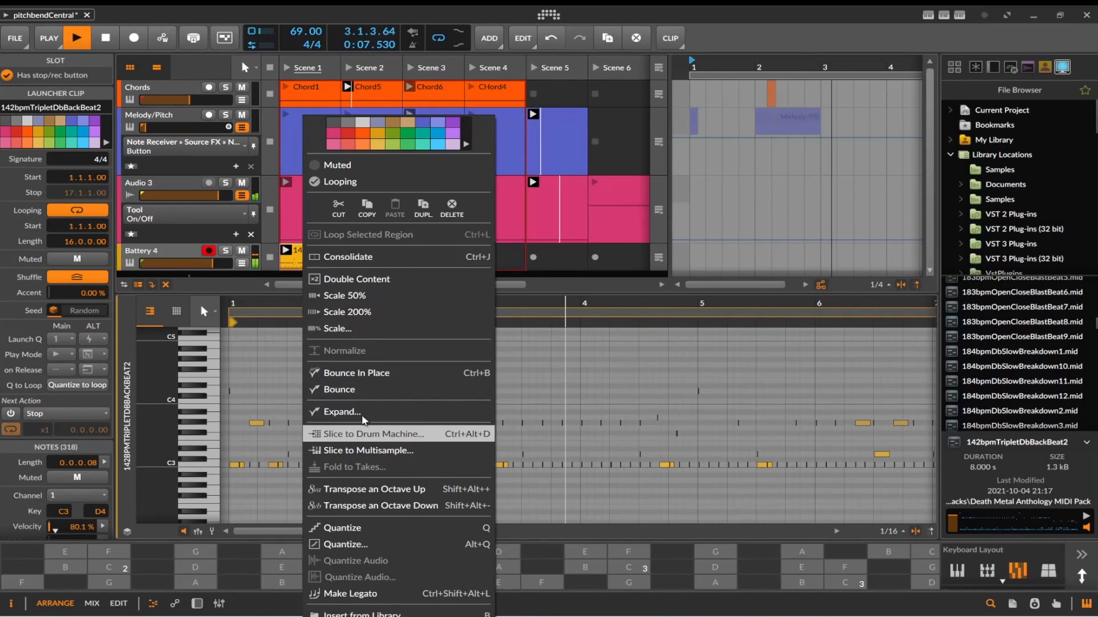
pyautogui.click(440, 313)
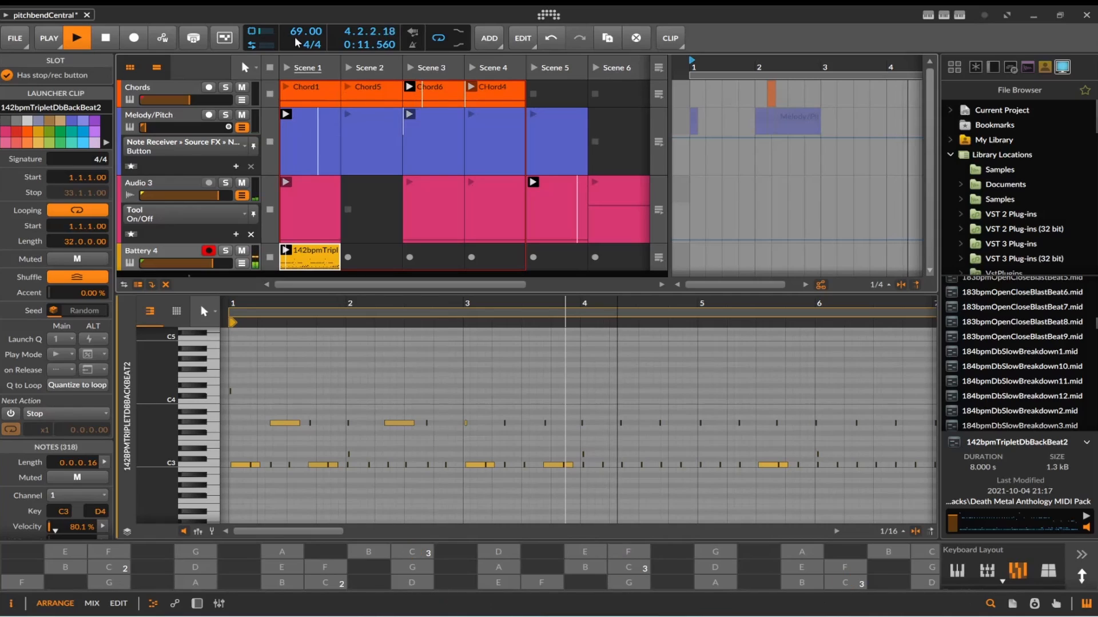
pyautogui.moveTo(296, 42); pyautogui.dragTo(299, 39)
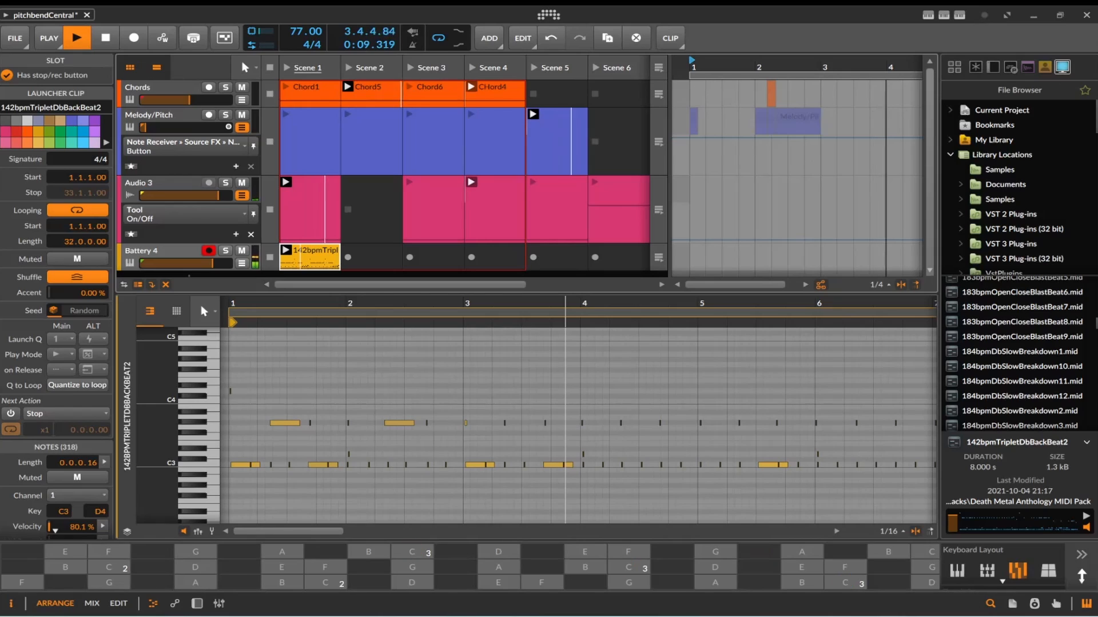
# Step: Audition the MIDI files 188bpmUpBeat7.mid and 188bpmUpBeat6.mid from the pack
pyautogui.scroll(-3, 976, 369)
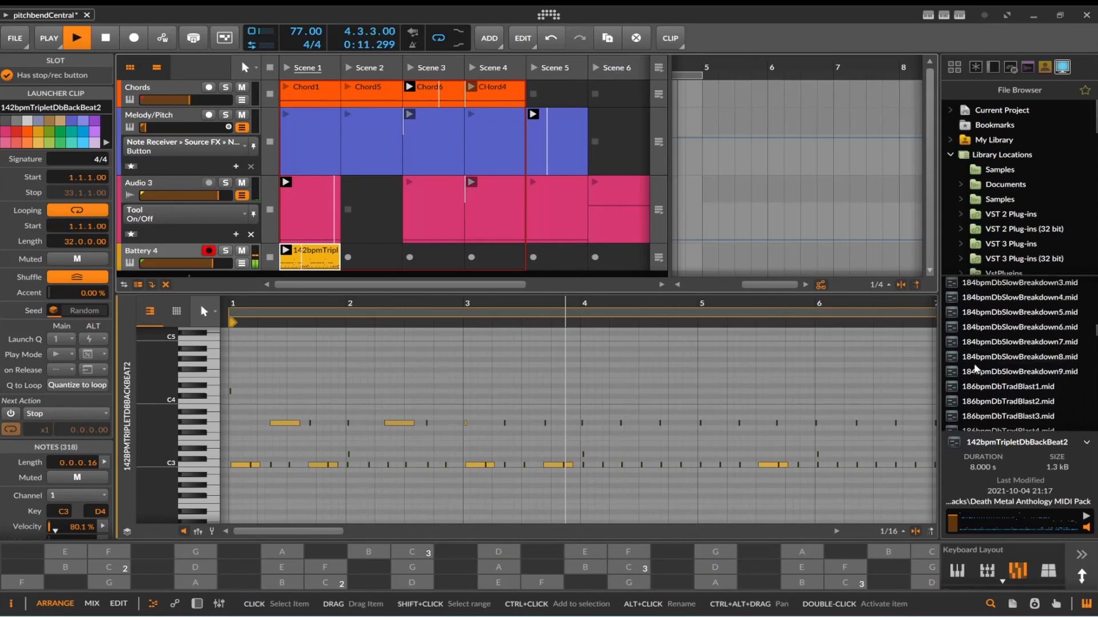
pyautogui.scroll(-5, 976, 368)
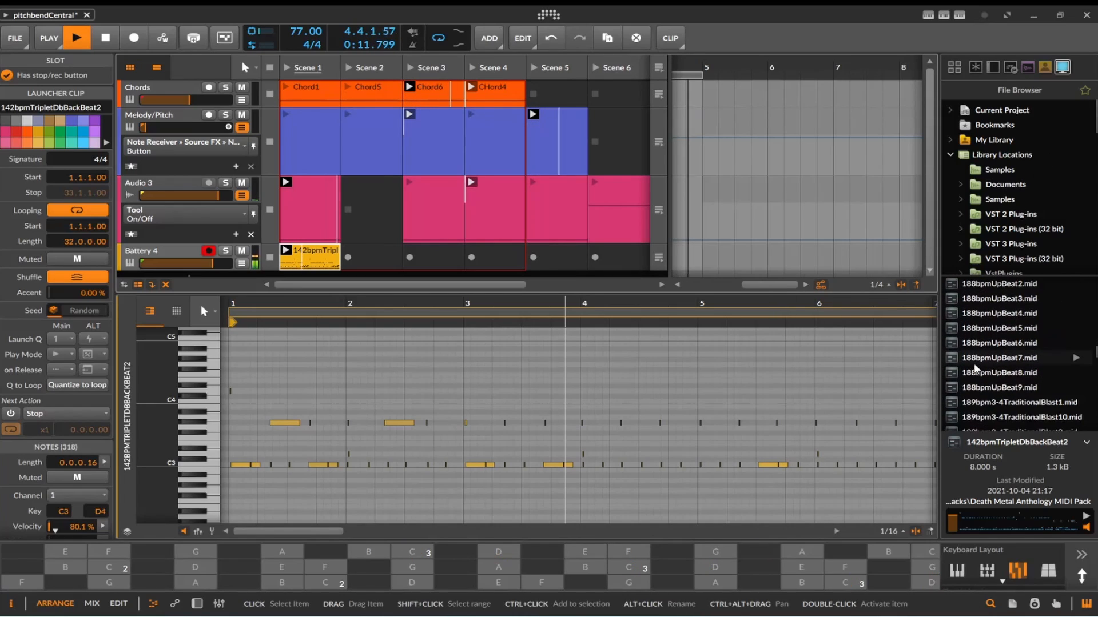
pyautogui.click(1011, 358)
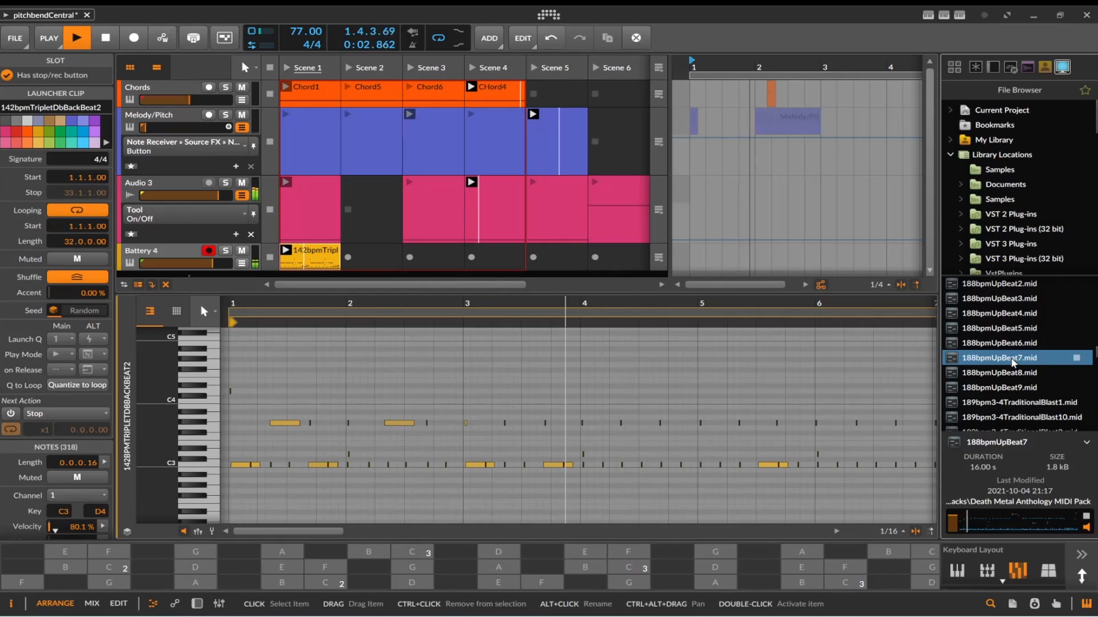
pyautogui.click(1017, 344)
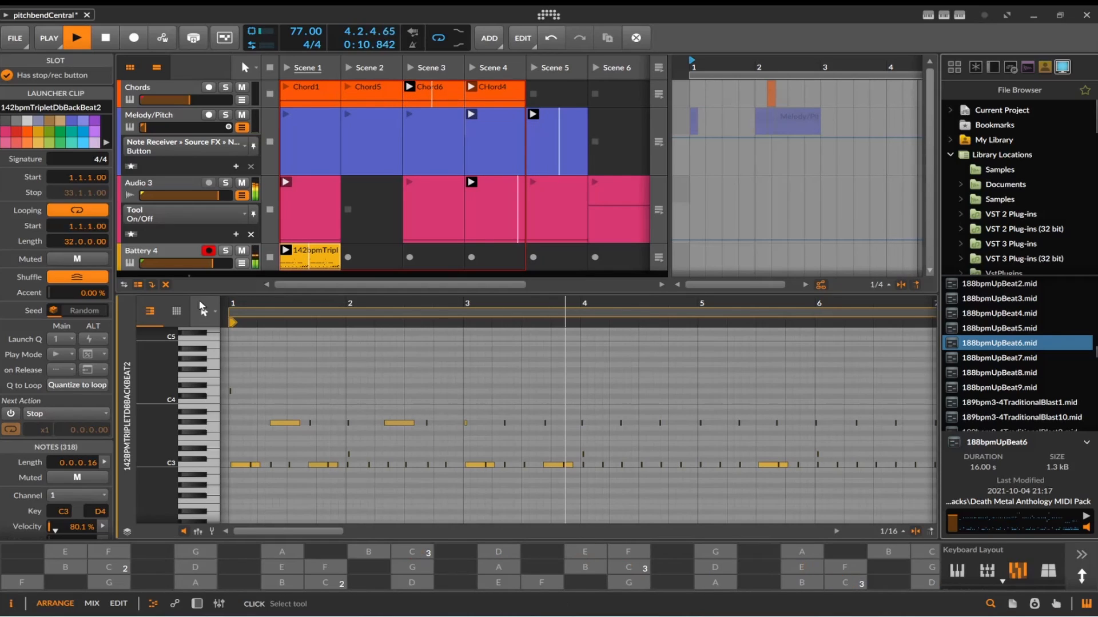
# Step: Search everything for "sat", add a Saturator after Battery 4 and set its Drive to +6.0 dB
pyautogui.press('d')
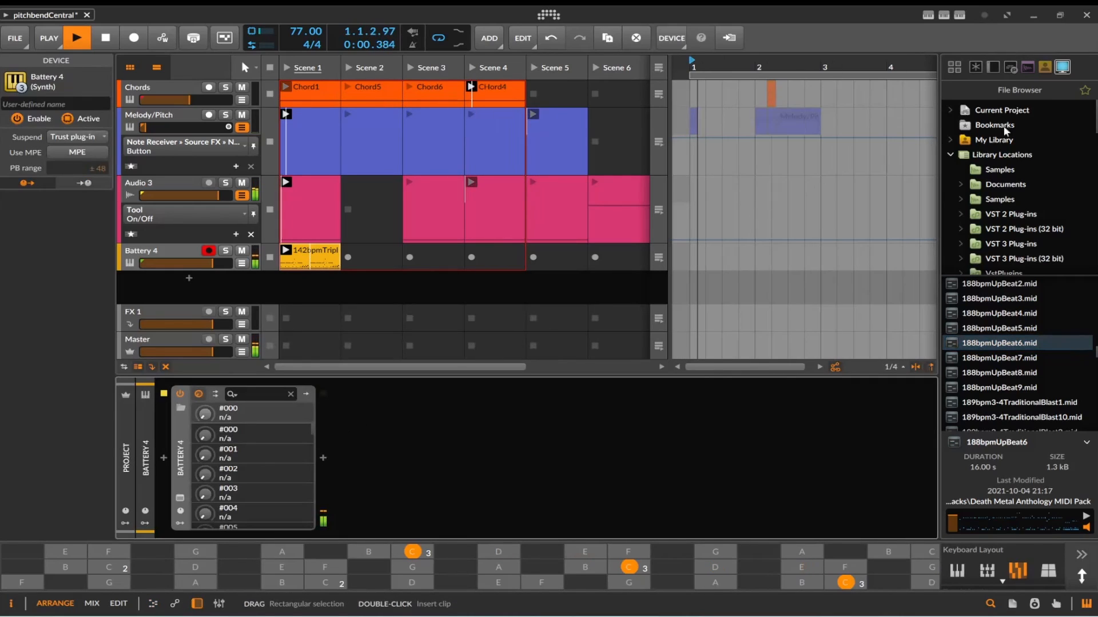
pyautogui.click(975, 68)
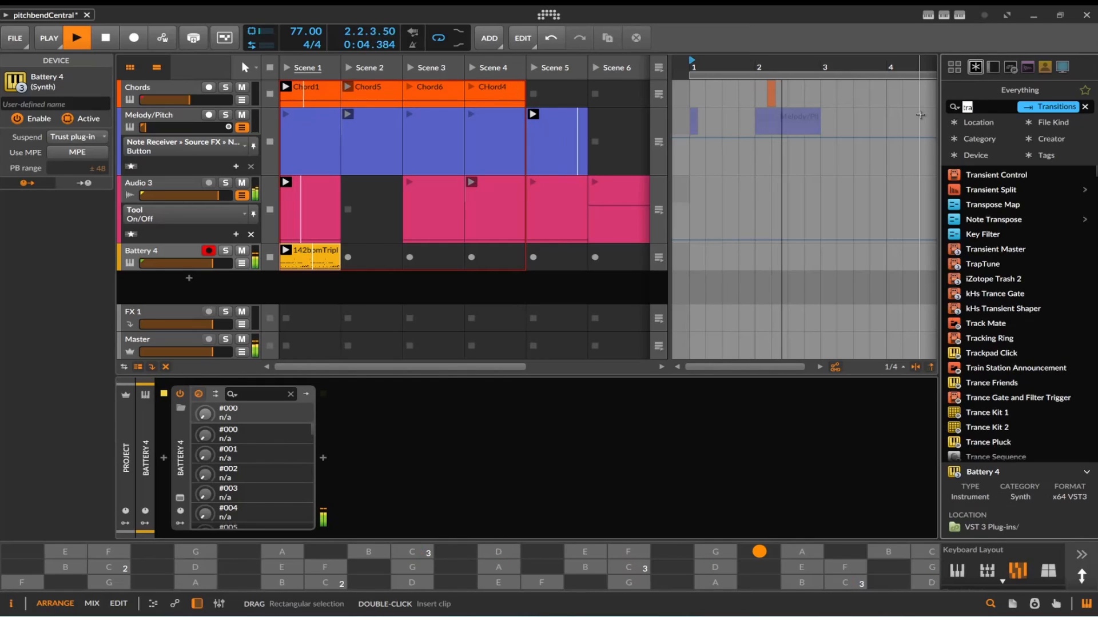
pyautogui.write('sat')
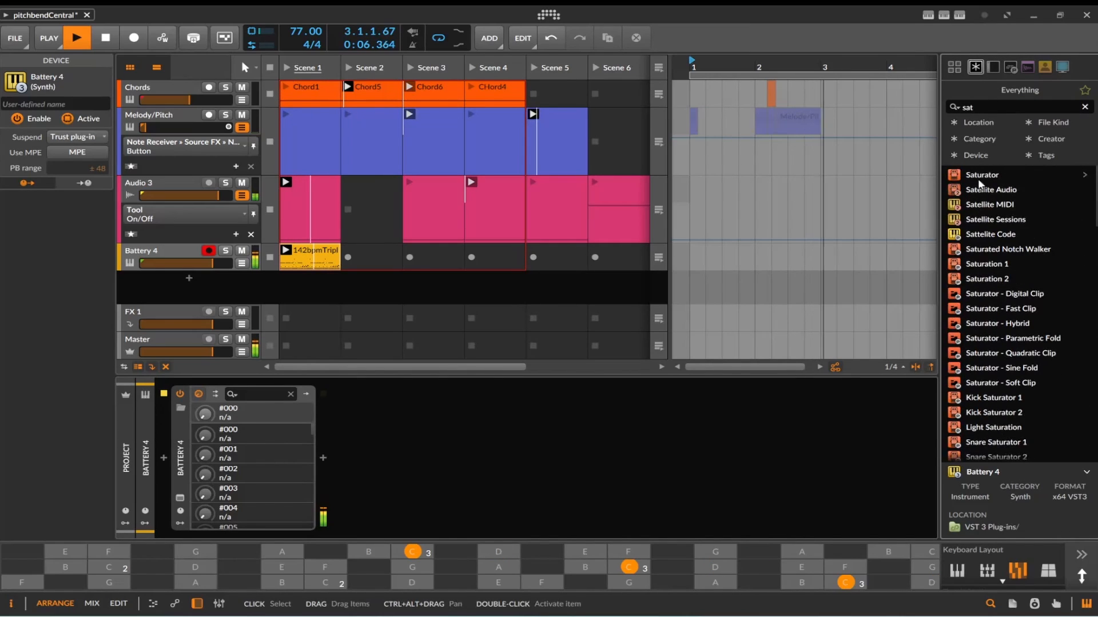
pyautogui.click(979, 176)
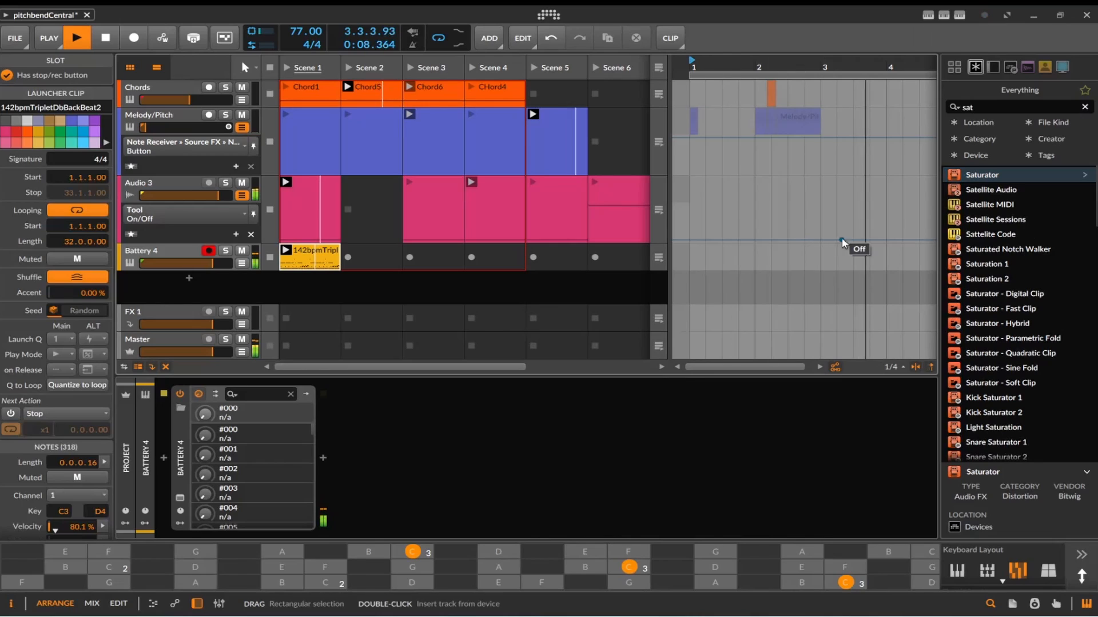
pyautogui.moveTo(956, 179); pyautogui.dragTo(545, 428)
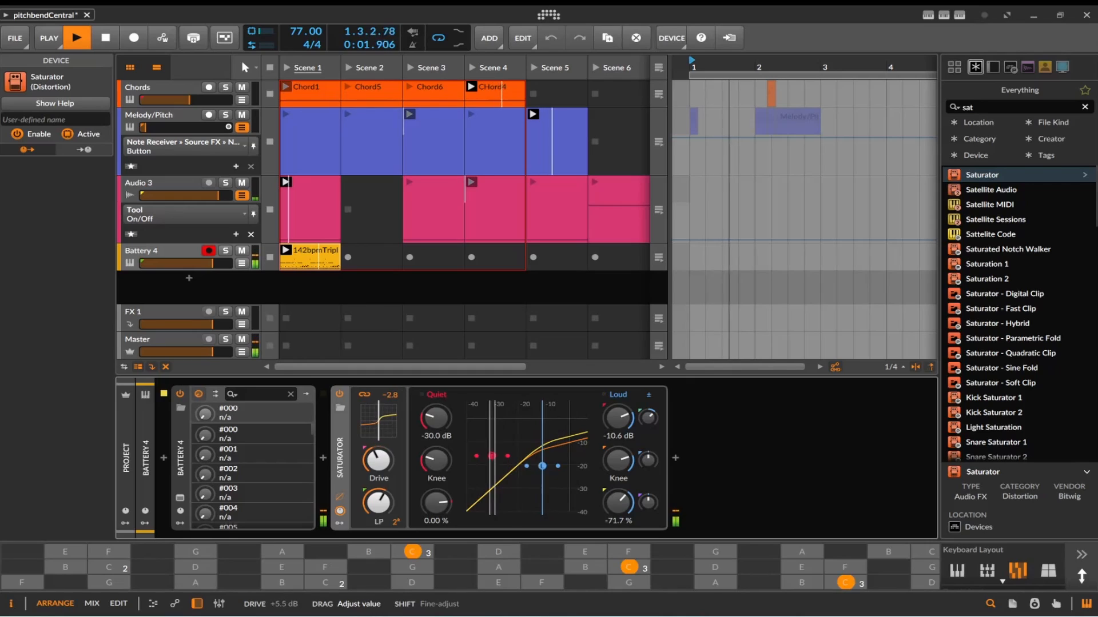
pyautogui.moveTo(369, 455); pyautogui.dragTo(369, 452)
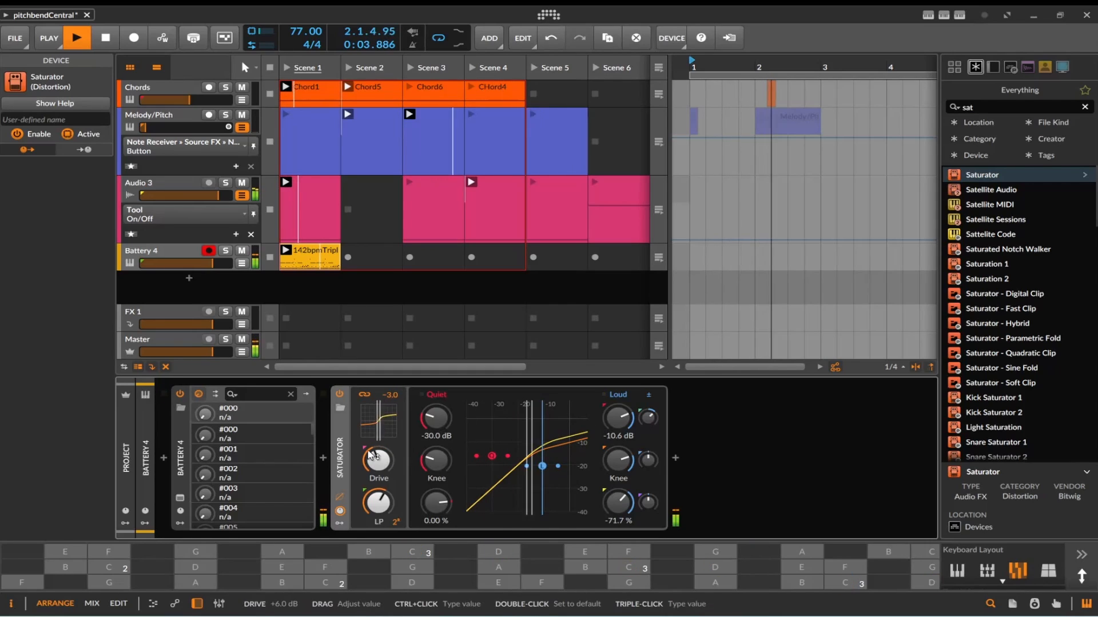
# Step: Replace the Saturator after Battery 4 with a Chorus+ found by searching "cho", raising its Mix to 66.4 % and turning up its Tone
pyautogui.press('Delete')
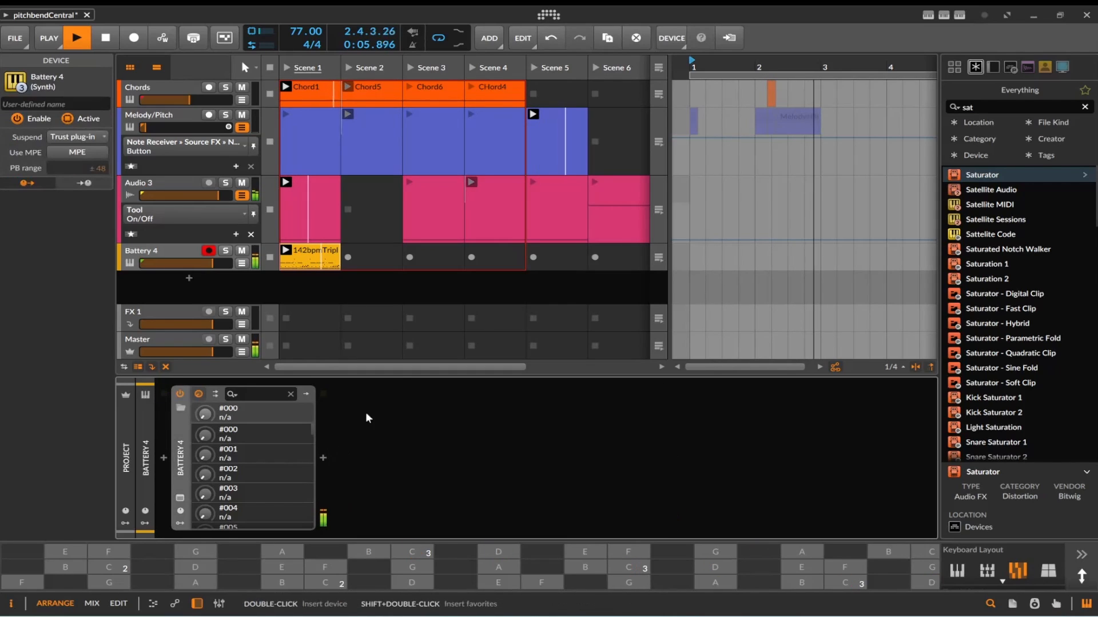
pyautogui.moveTo(994, 107); pyautogui.dragTo(951, 107)
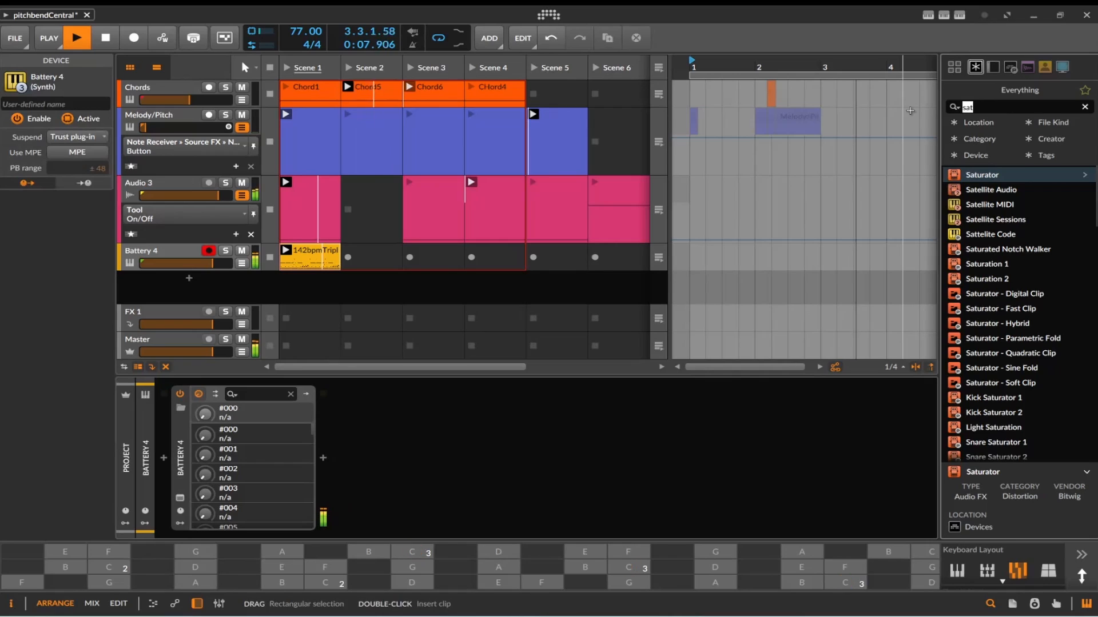
pyautogui.write('ch')
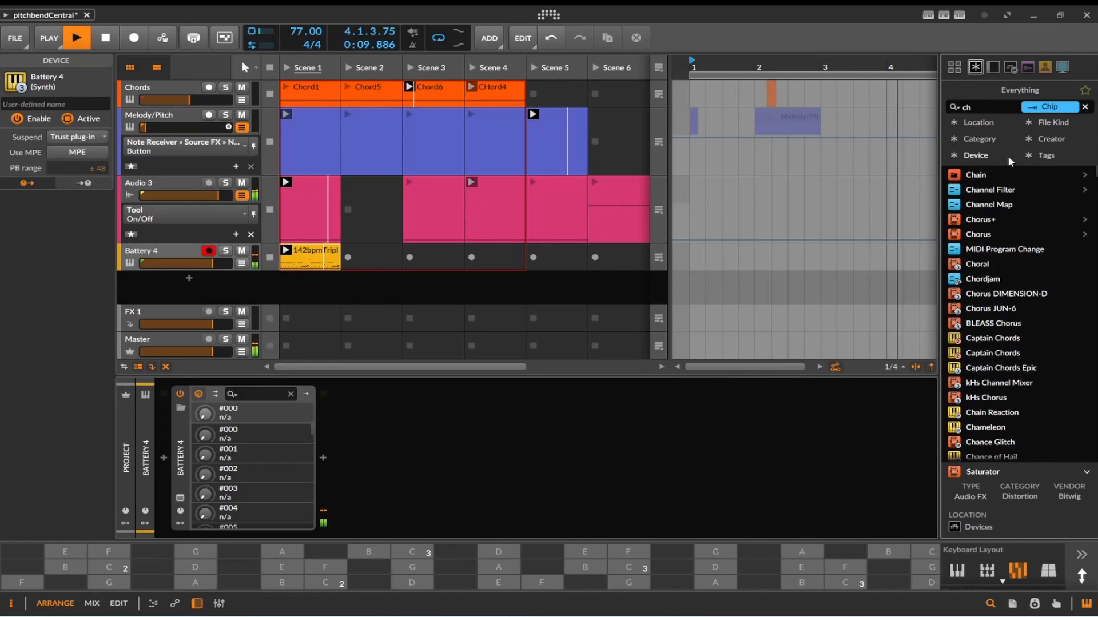
pyautogui.write('o')
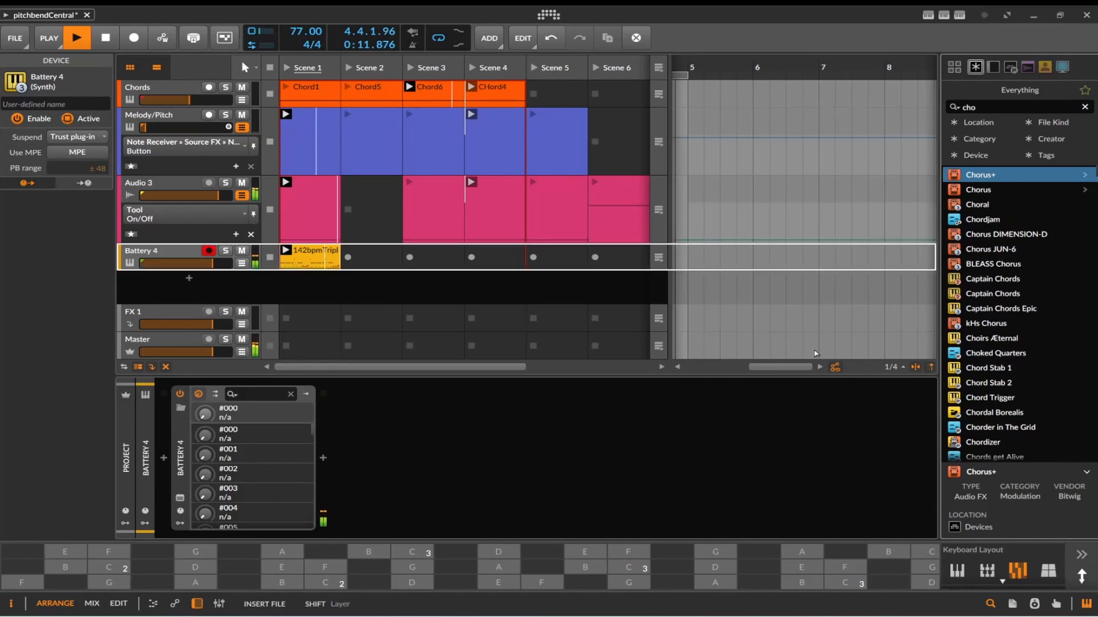
pyautogui.press('Return')
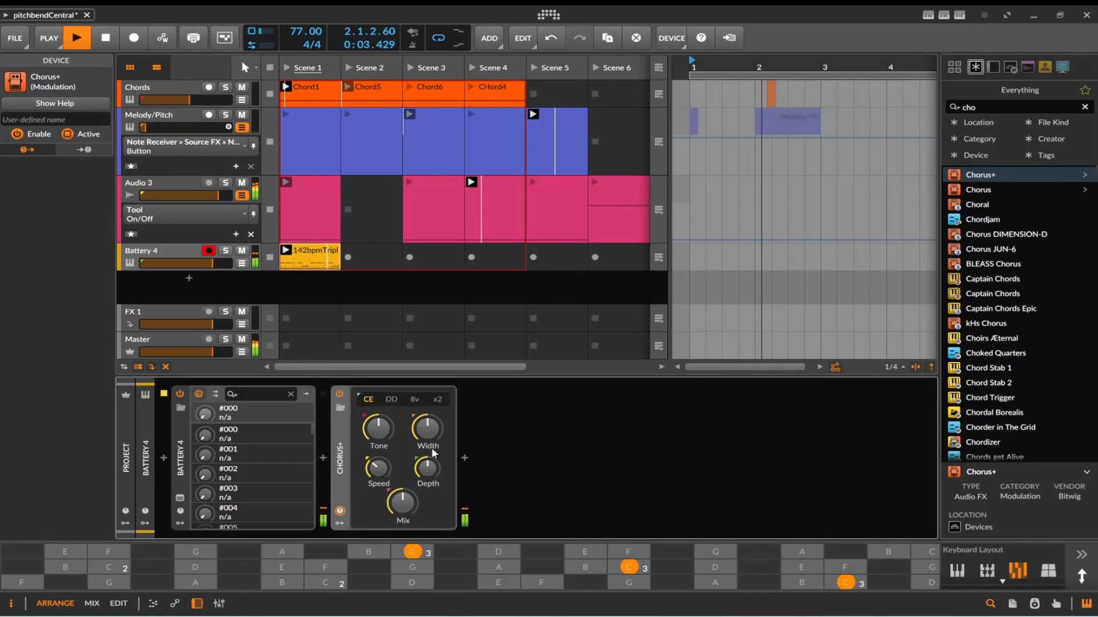
pyautogui.moveTo(410, 507); pyautogui.dragTo(410, 498)
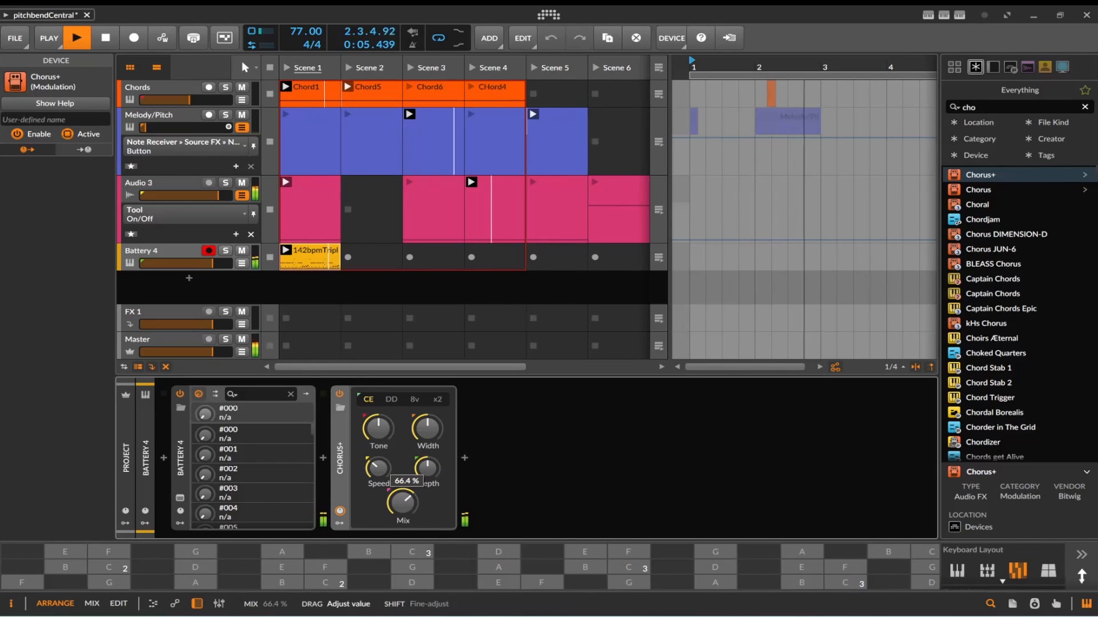
pyautogui.moveTo(382, 432); pyautogui.dragTo(382, 422)
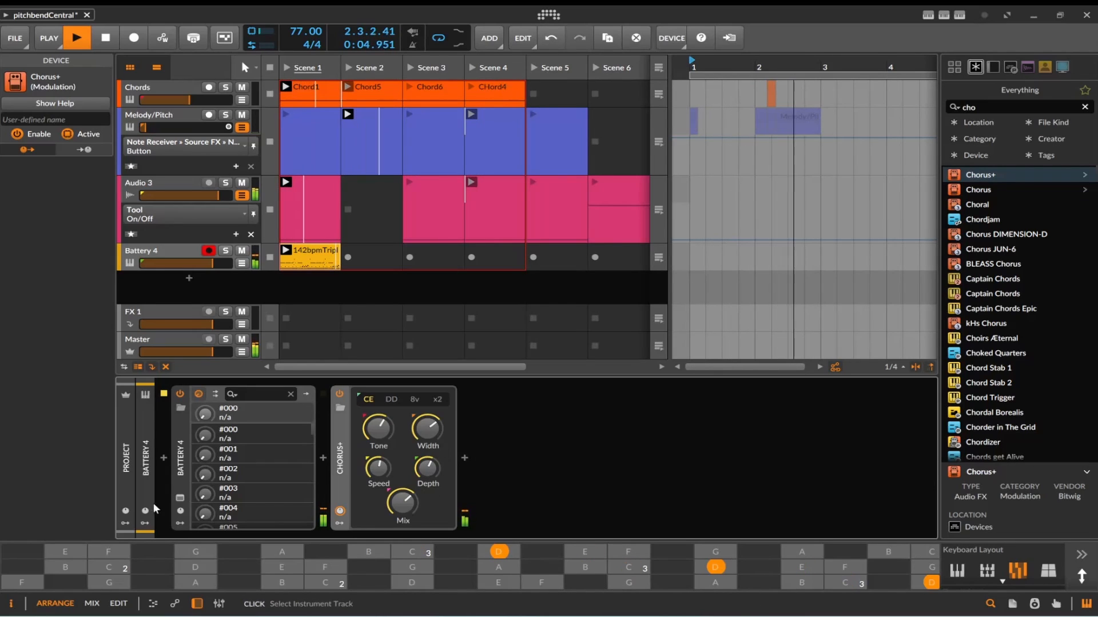
# Step: In Battery 4, enable Humanize for the BD B 707 cell and bend its velocity curve upward
pyautogui.click(199, 394)
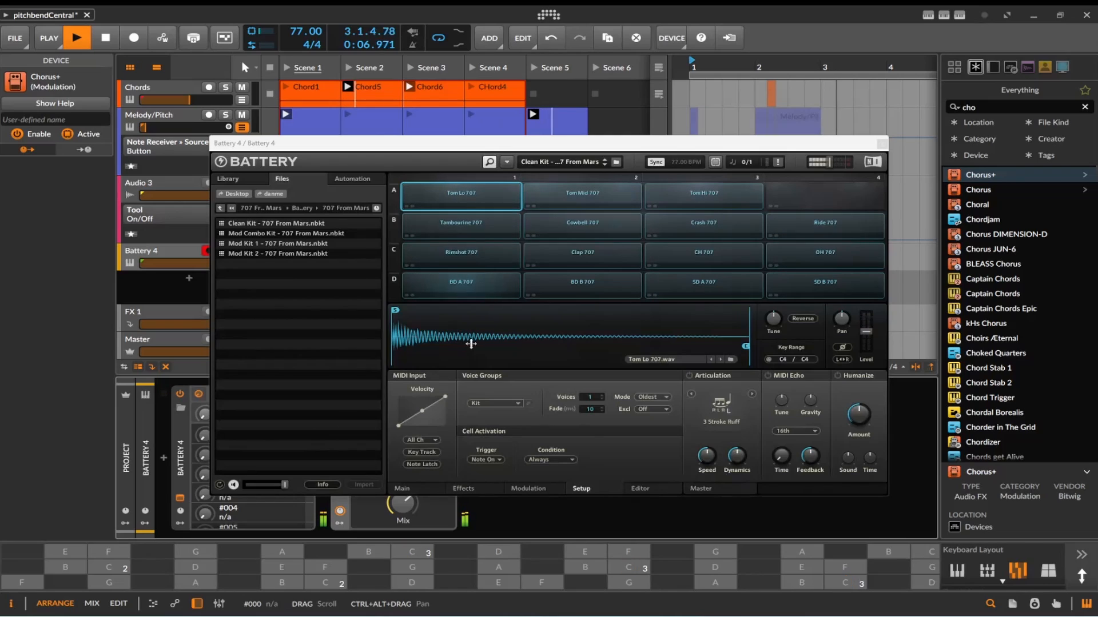
pyautogui.click(543, 293)
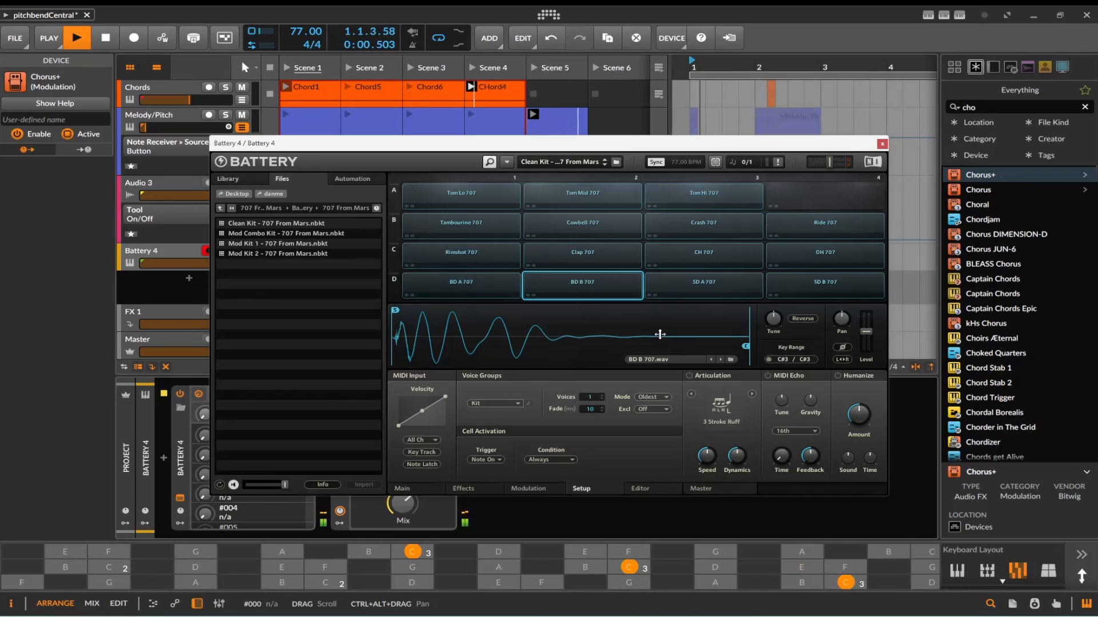
pyautogui.moveTo(860, 420); pyautogui.dragTo(861, 414)
pyautogui.moveTo(708, 455)
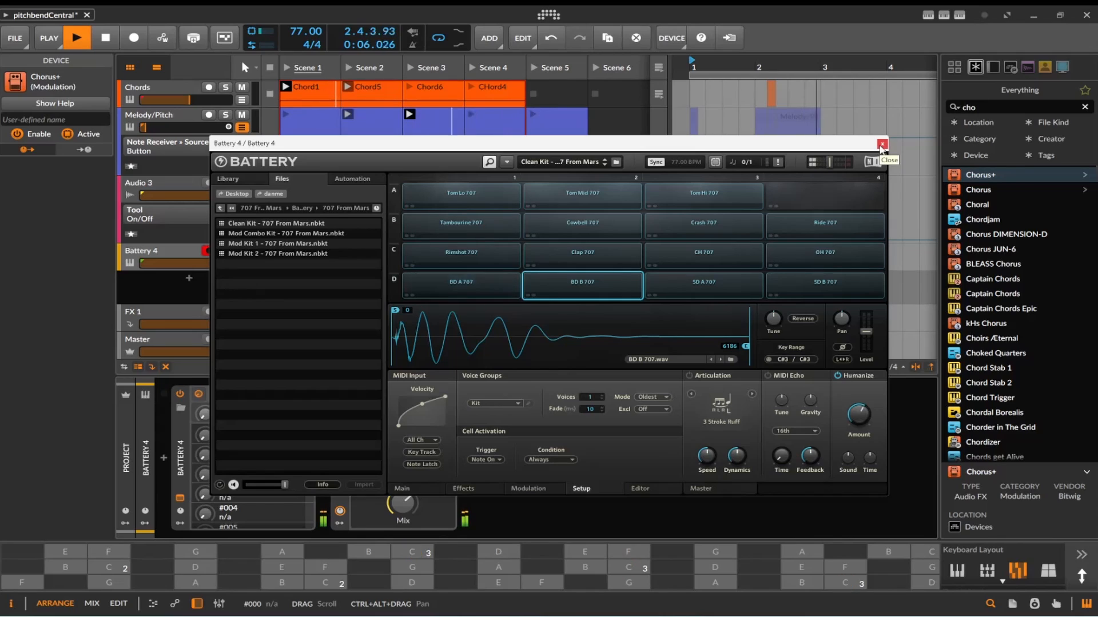
pyautogui.click(881, 144)
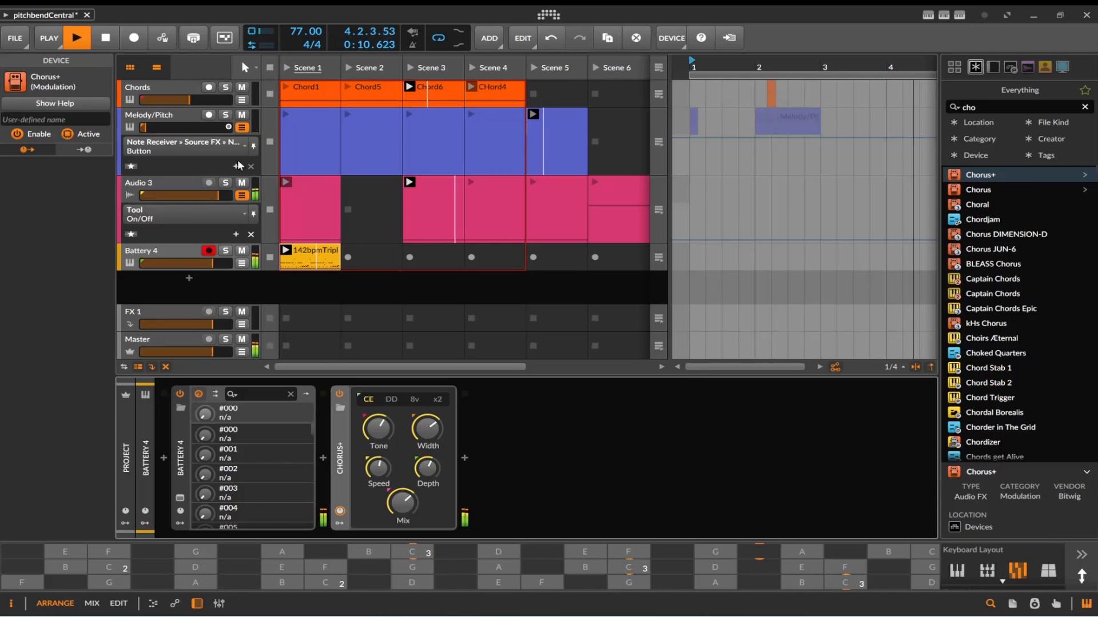
# Step: Loop Audio 3's Scene 3 clip and set its next action to follow after x2 loops, then select the Scene 6 clip
pyautogui.click(438, 193)
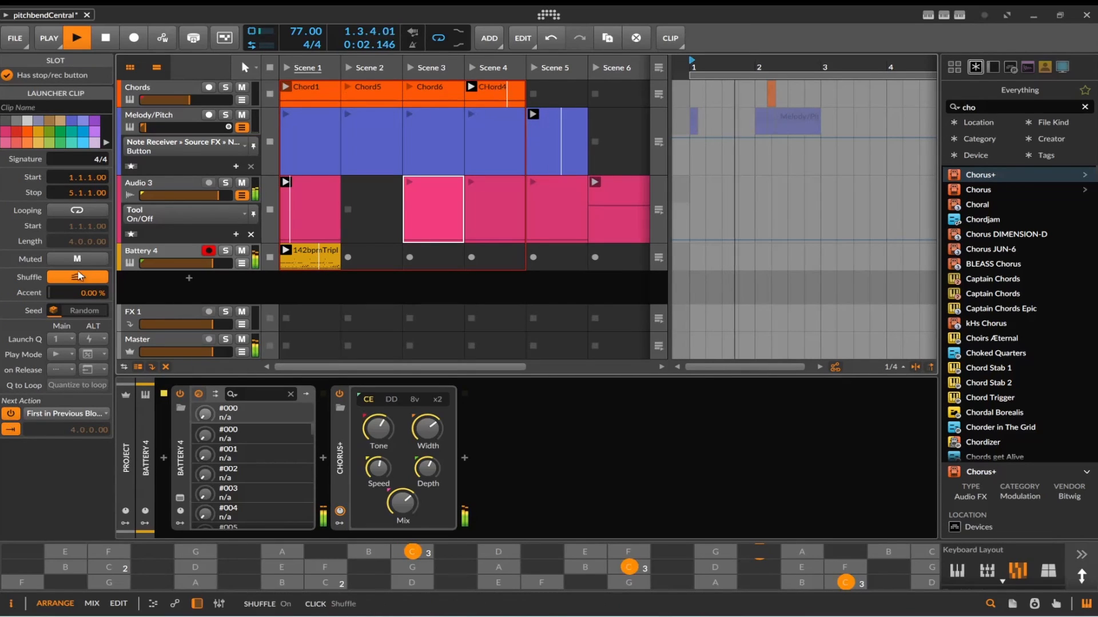
pyautogui.click(9, 429)
pyautogui.moveTo(47, 453); pyautogui.dragTo(47, 466)
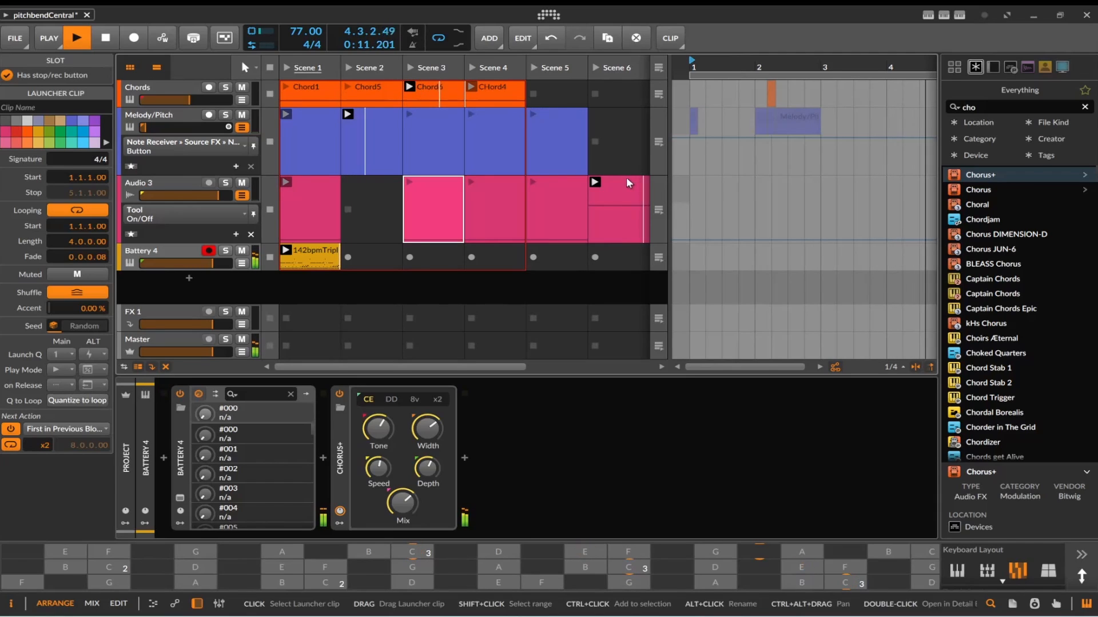
pyautogui.click(617, 229)
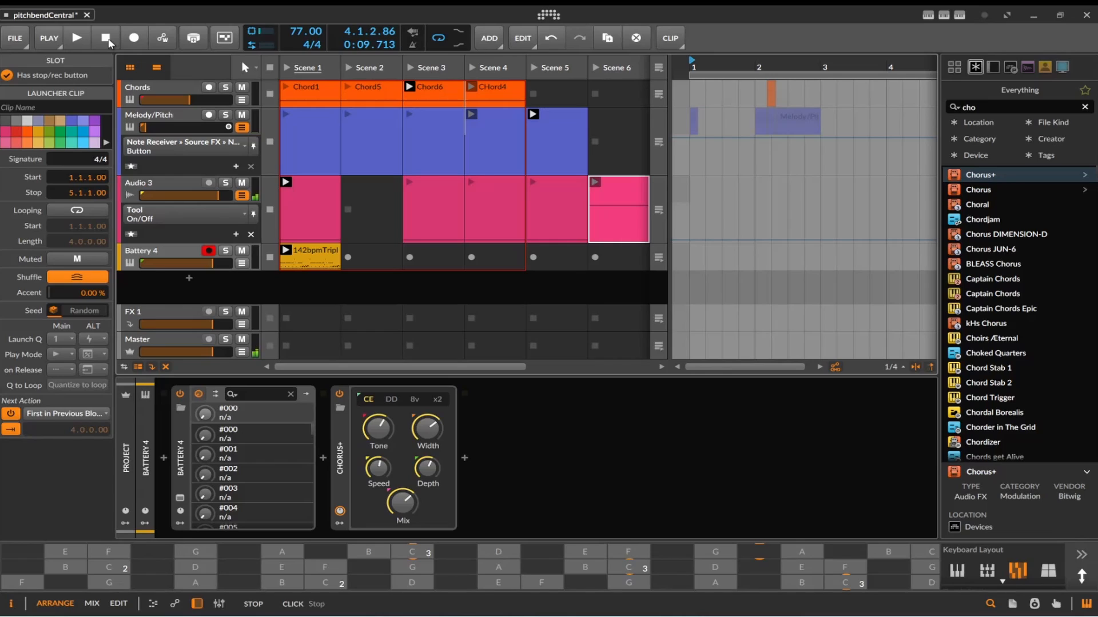
# Step: Audition the drum cells of the 707 From Mars clean kit in Battery 4, including kicks, snares, hats, cowbell, crash and ride
pyautogui.click(180, 499)
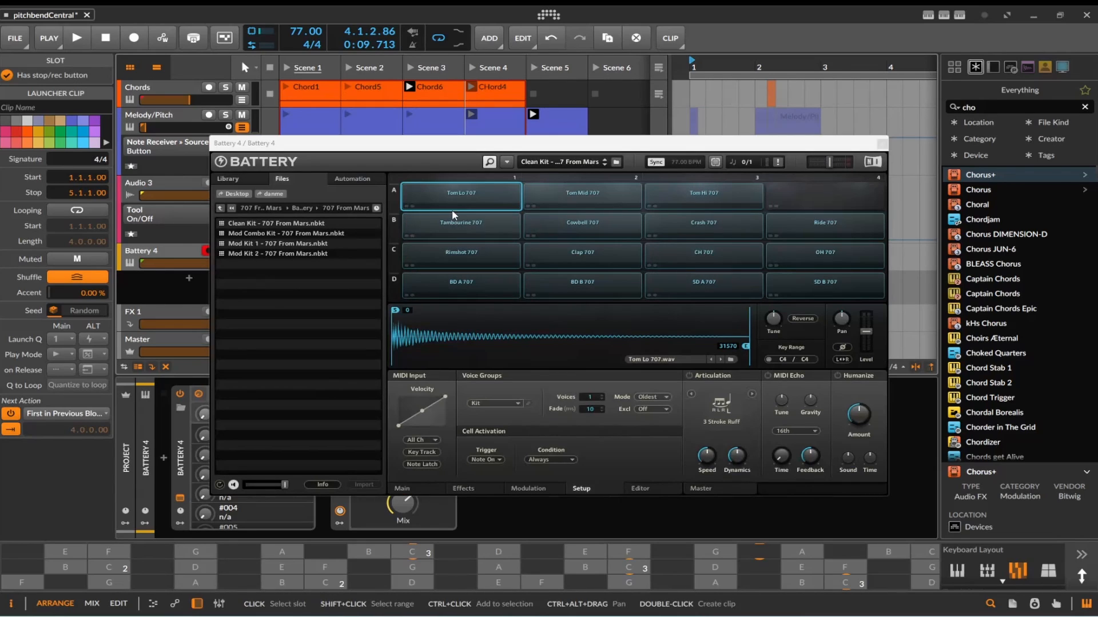
pyautogui.click(468, 254)
pyautogui.click(498, 283)
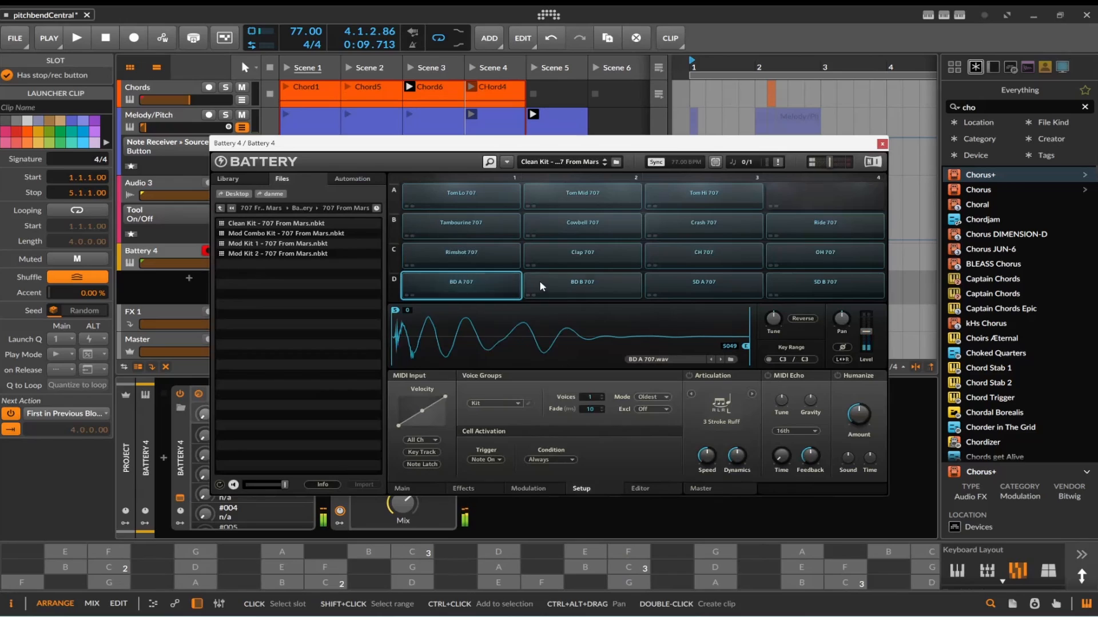
pyautogui.click(663, 286)
pyautogui.click(680, 260)
pyautogui.click(601, 247)
pyautogui.click(606, 231)
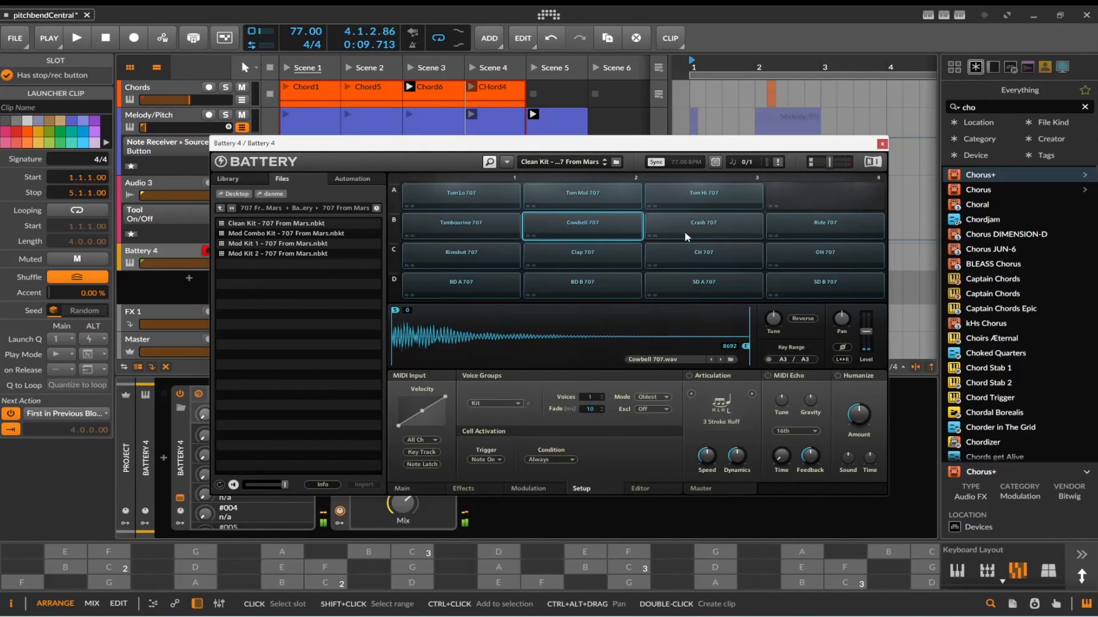
pyautogui.click(687, 233)
pyautogui.click(696, 253)
pyautogui.click(707, 222)
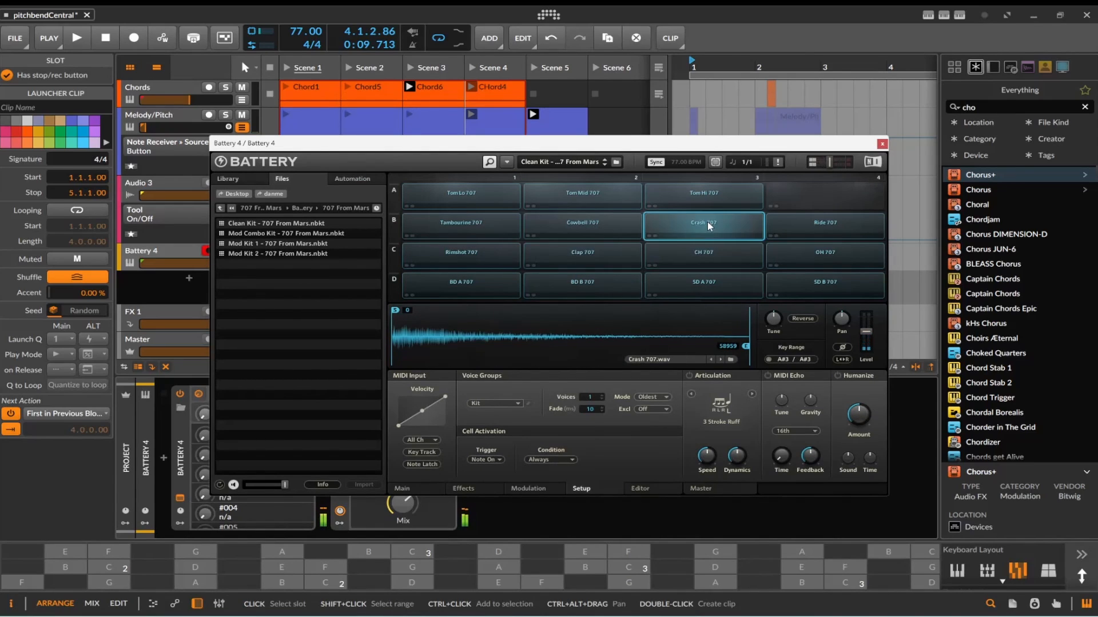
pyautogui.click(823, 231)
pyautogui.click(818, 259)
pyautogui.click(816, 279)
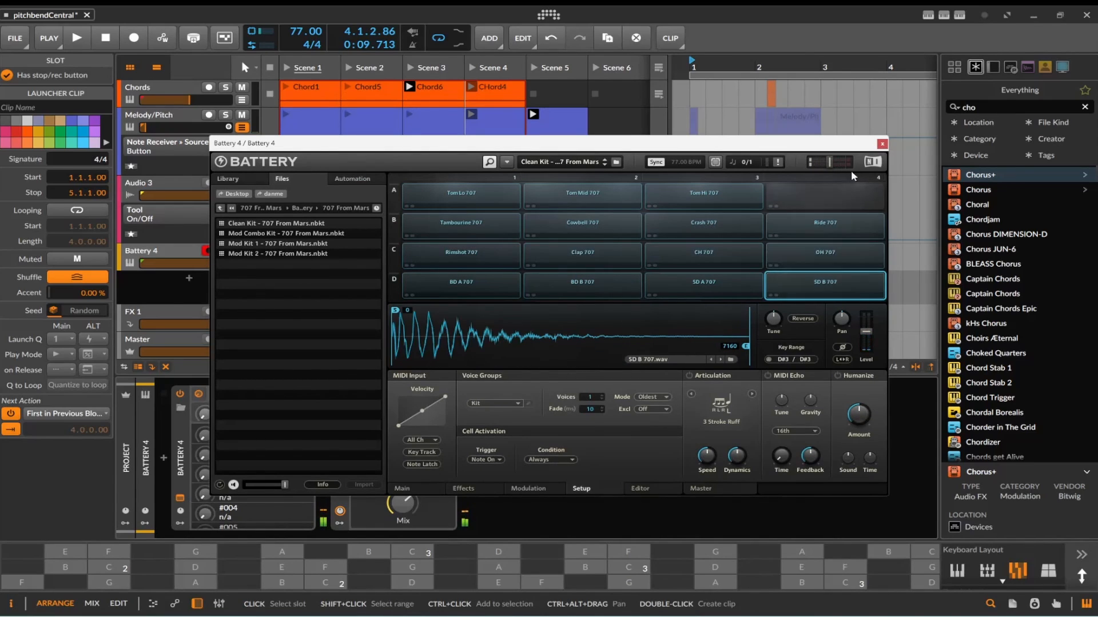
pyautogui.click(881, 144)
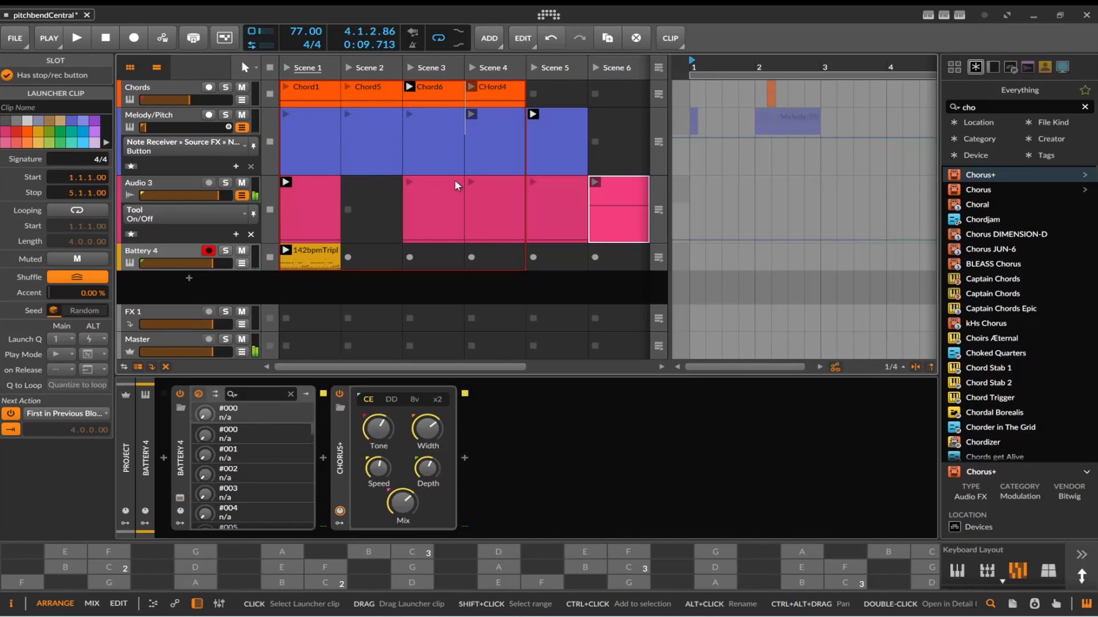
# Step: Expand the Note Receiver's Source FX on Melody/Pitch to inspect the Note Grid and its Button, and return the transport to the start
pyautogui.click(179, 115)
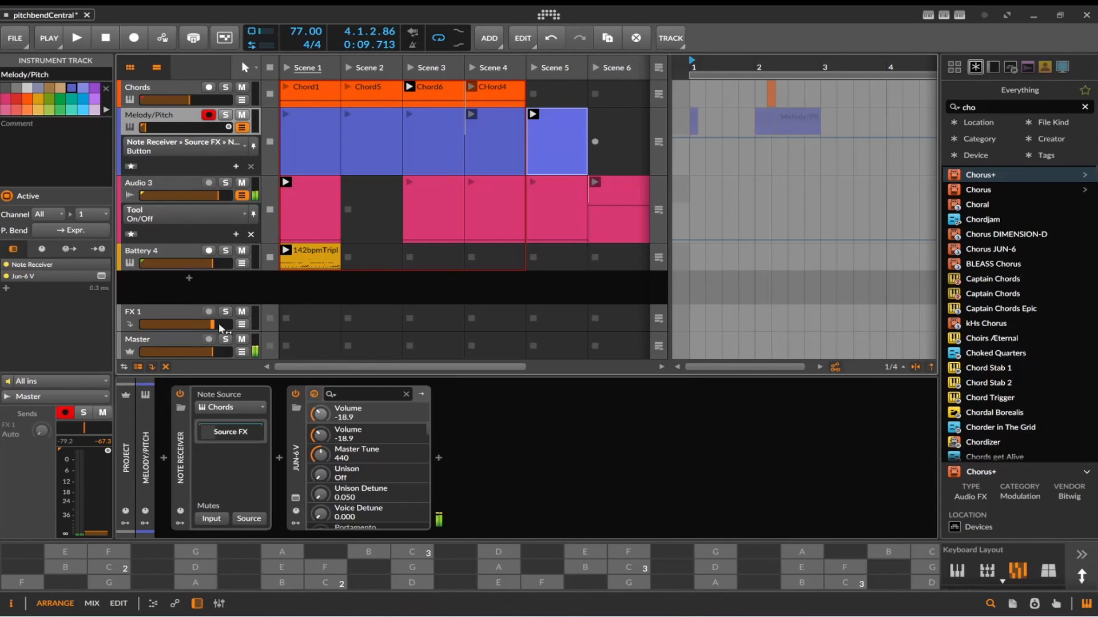
pyautogui.click(296, 511)
pyautogui.click(298, 512)
pyautogui.click(234, 434)
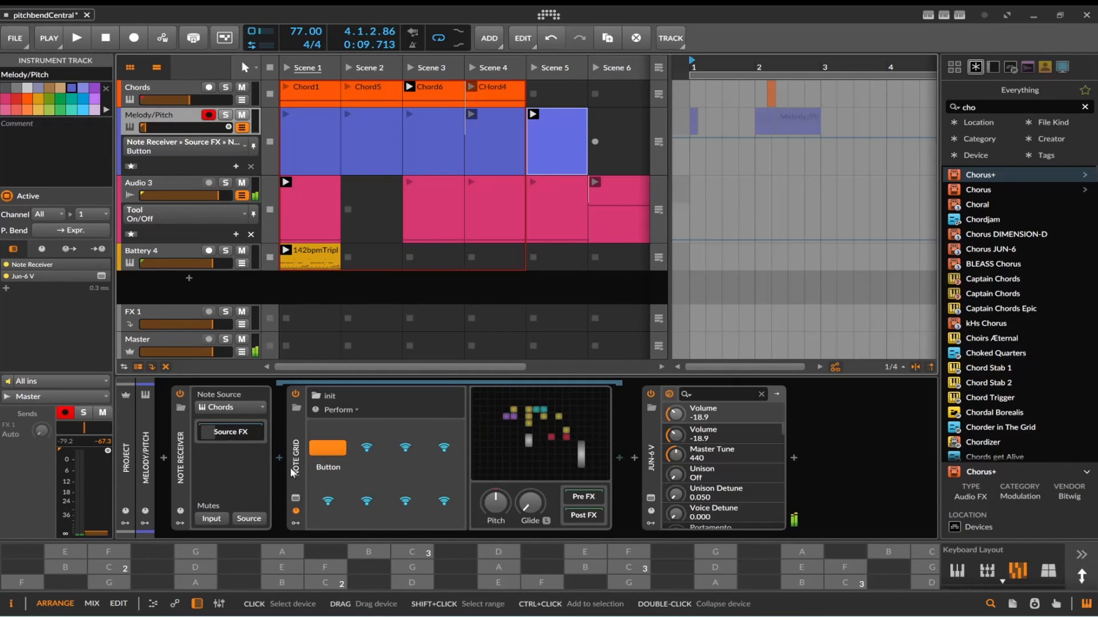
pyautogui.click(337, 445)
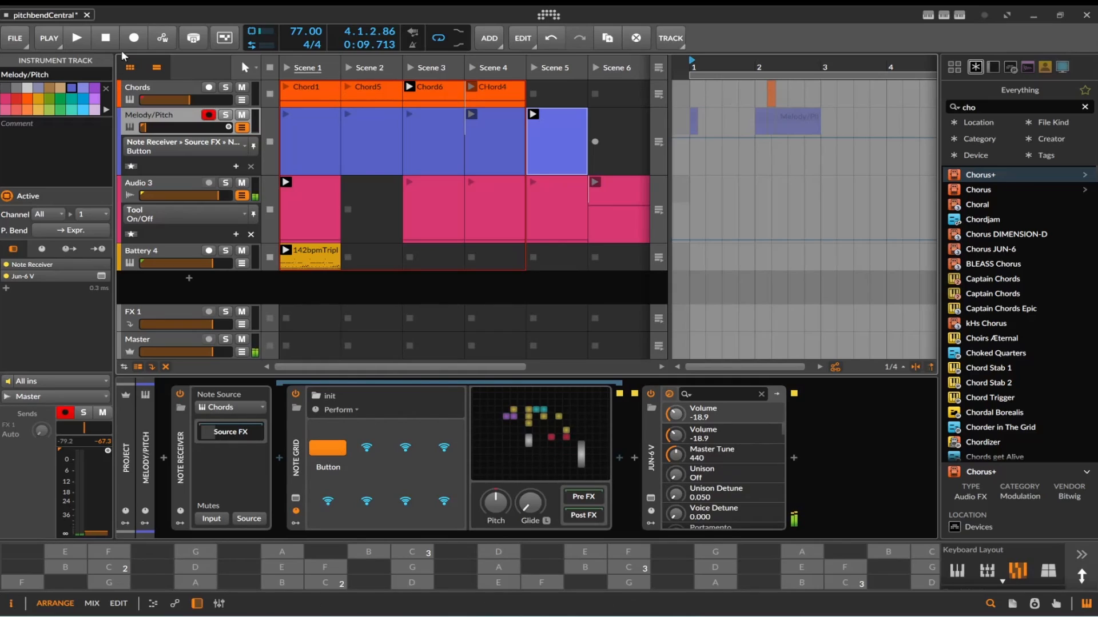
pyautogui.click(108, 43)
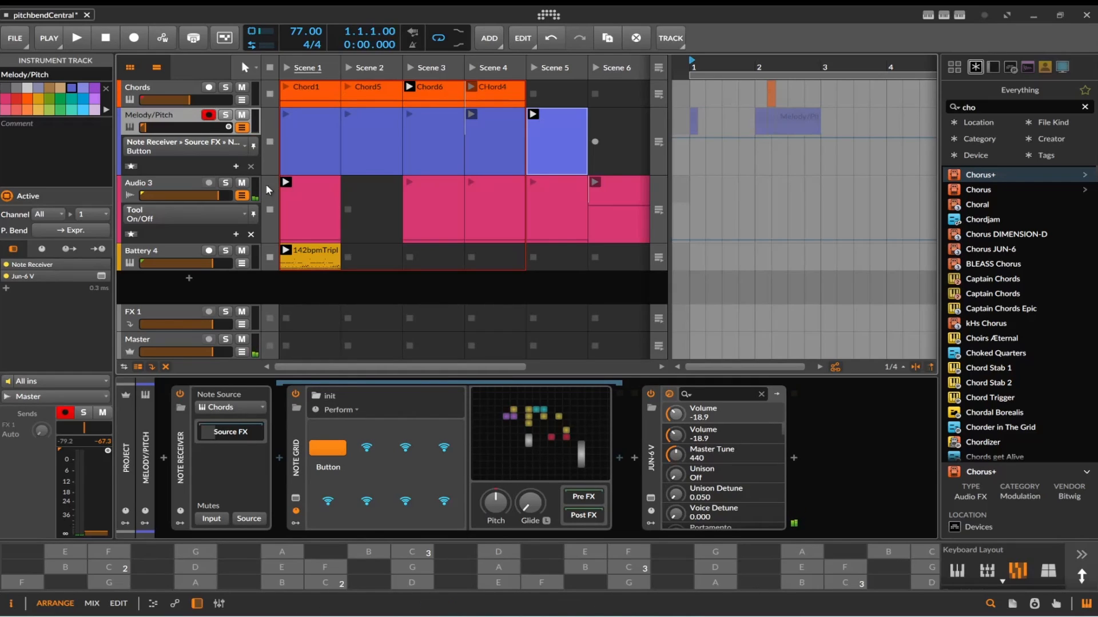